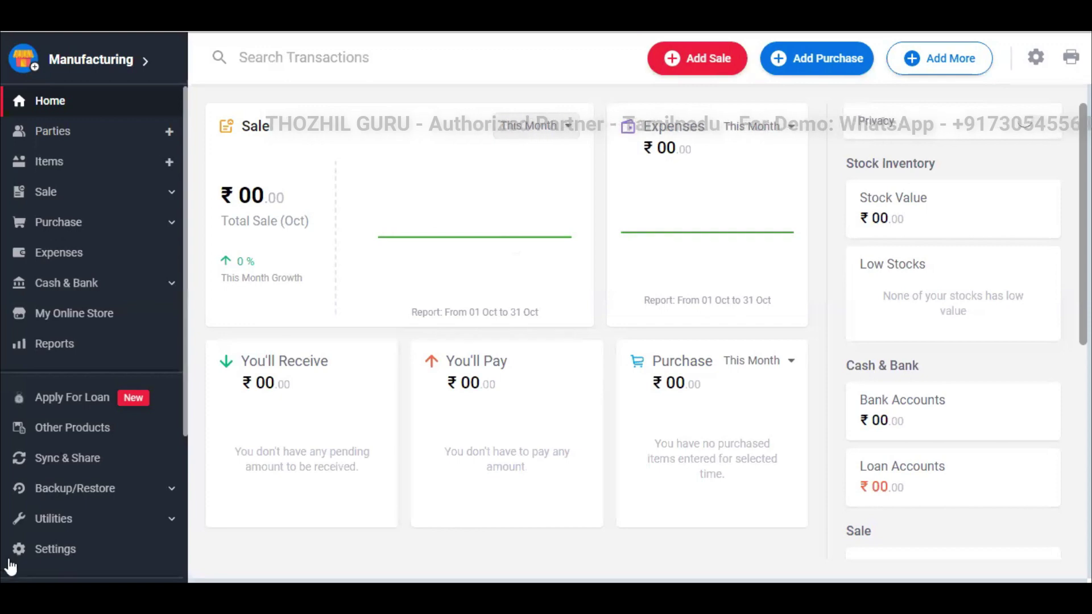
# Make sure Manufacturing is enabled in the item settings, and enable Fixed Assets (FA) in the general settings
pyautogui.click(67, 548)
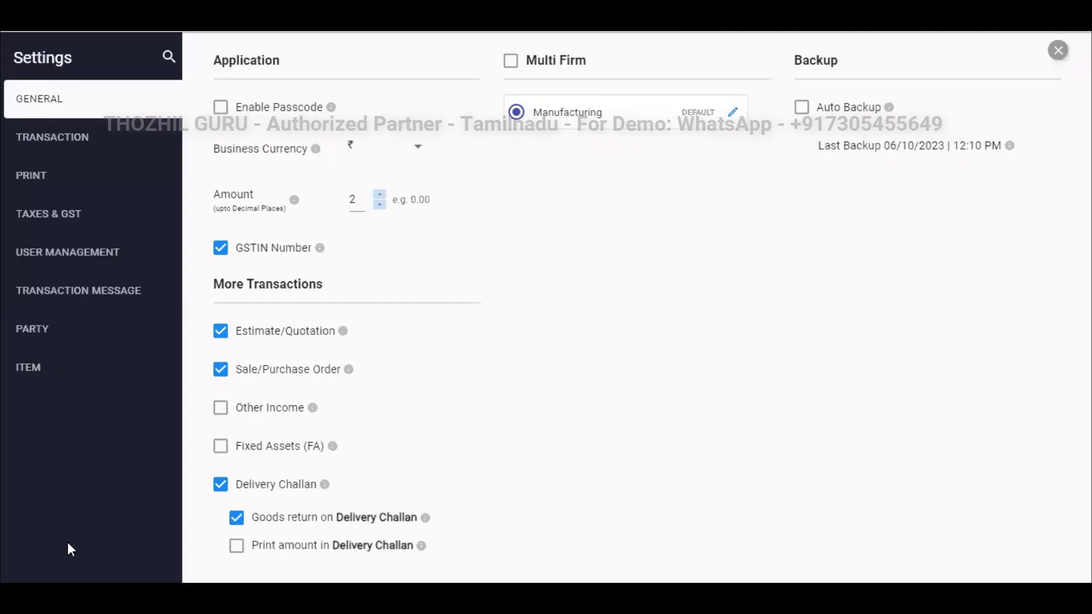
pyautogui.click(54, 381)
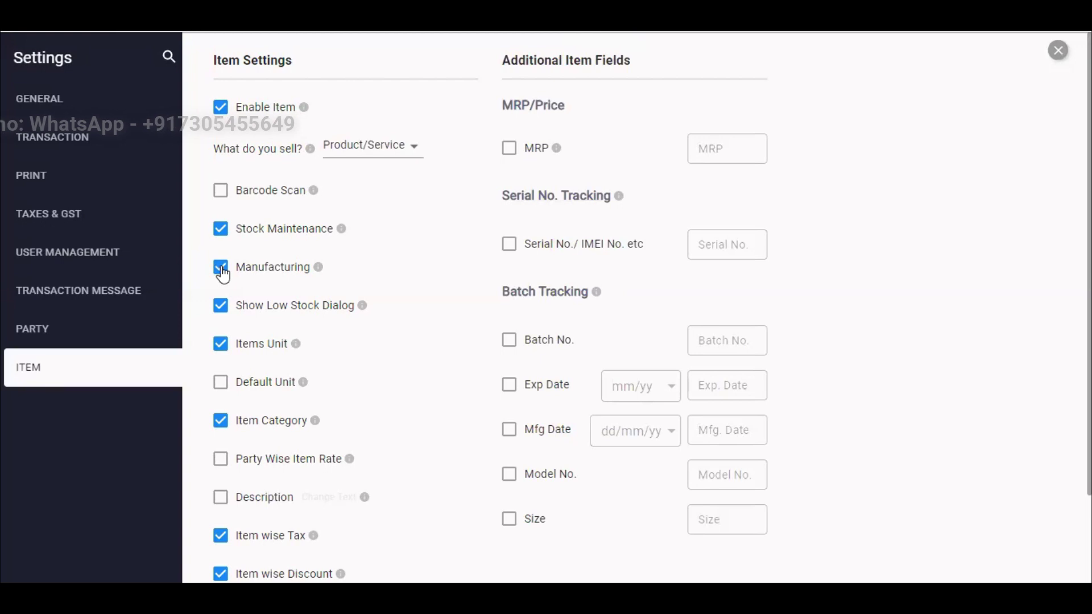
pyautogui.click(88, 141)
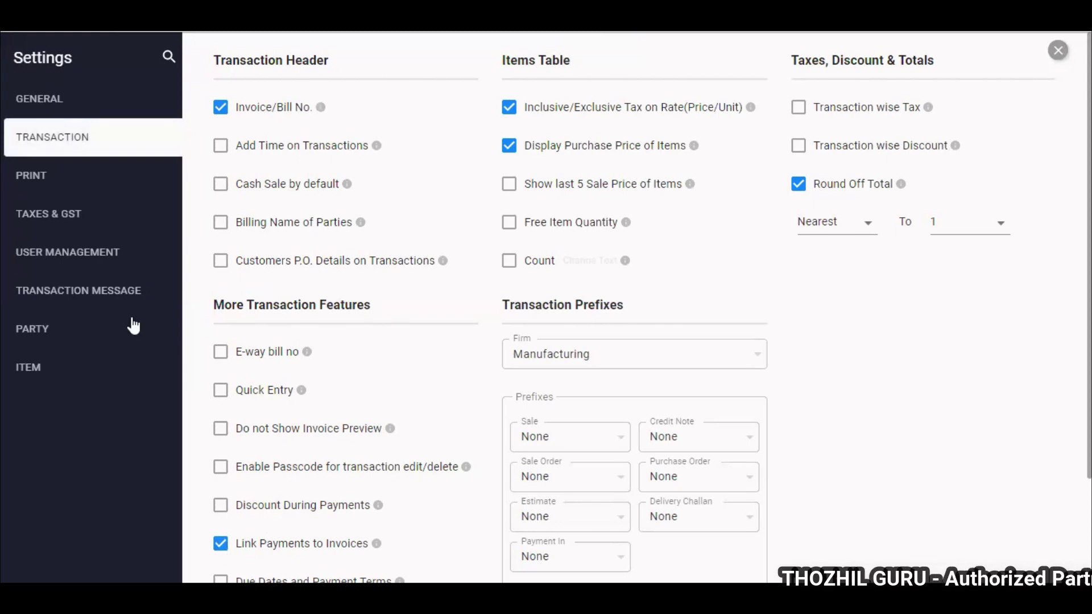
pyautogui.click(100, 117)
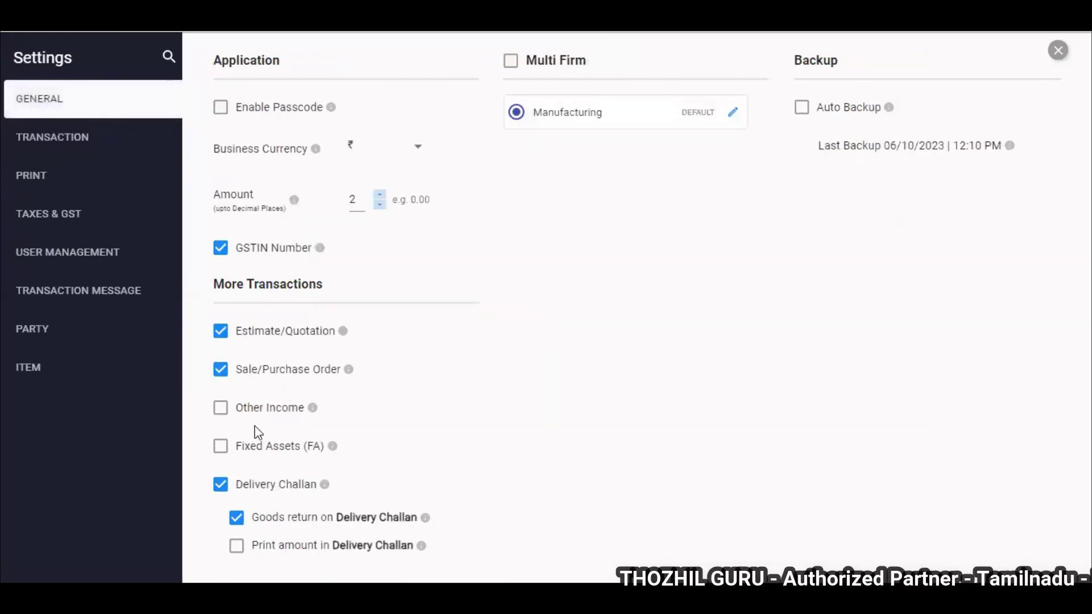
pyautogui.click(221, 448)
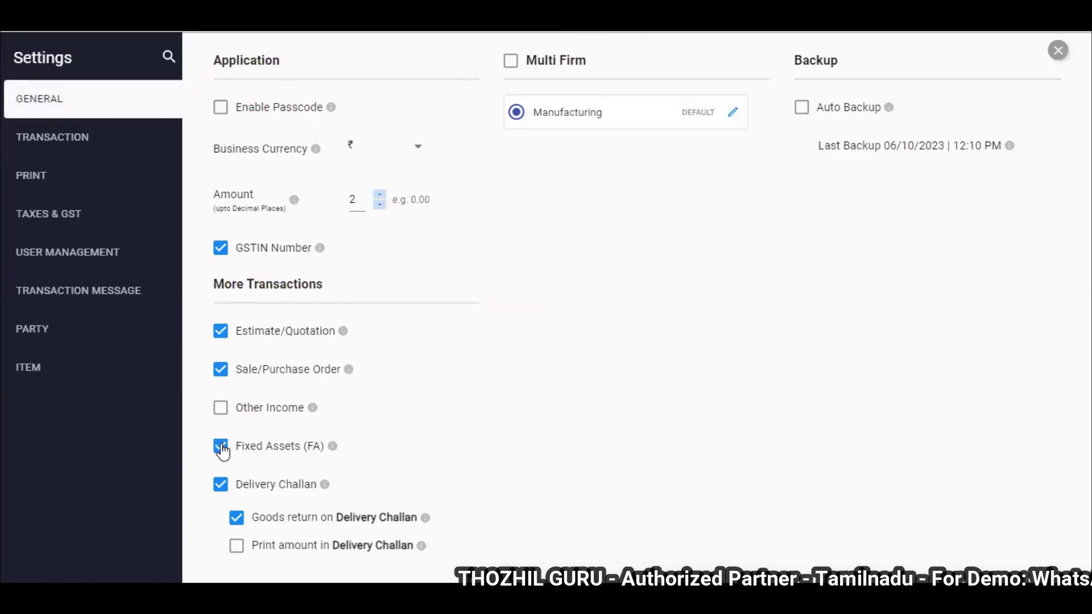
pyautogui.click(1058, 51)
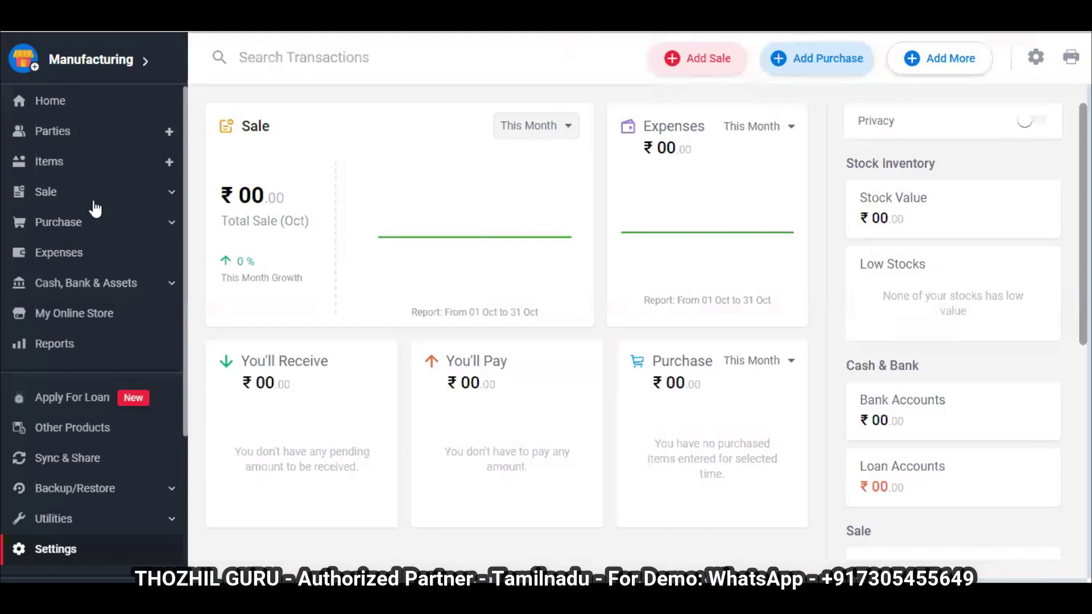
# Start a new product item named Raw material 1 with base unit Kilograms and secondary unit Grammes, at 1 kilogram = 1000 grammes
pyautogui.click(85, 171)
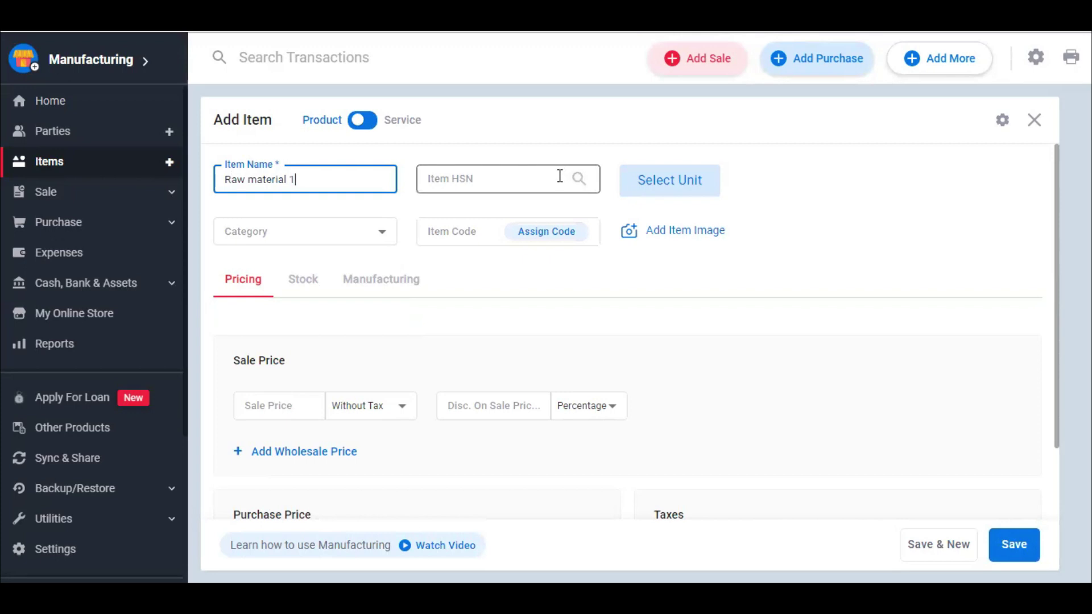
pyautogui.click(681, 177)
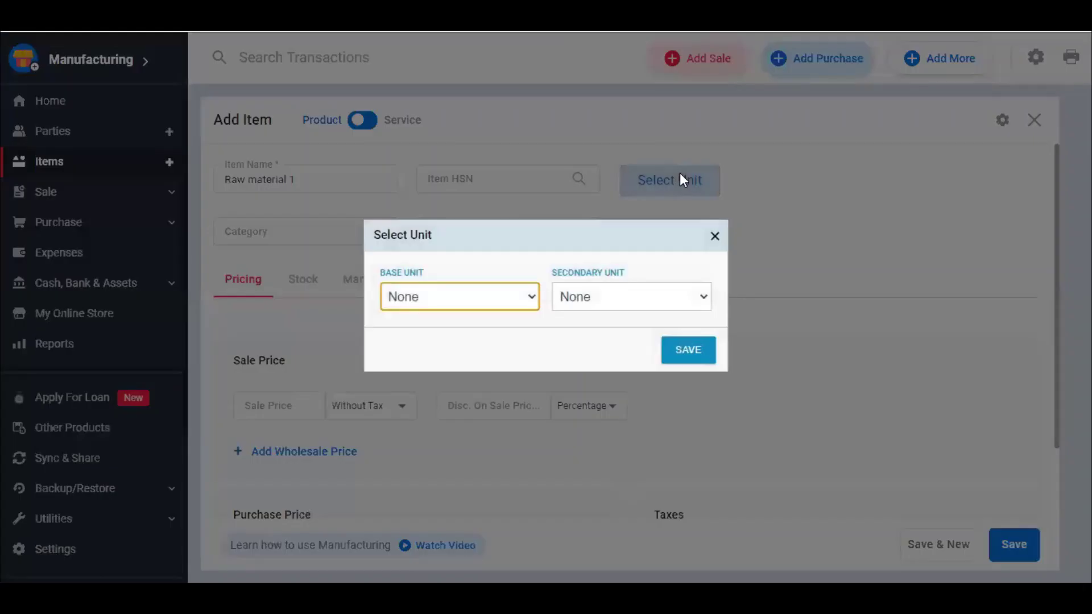
pyautogui.click(529, 303)
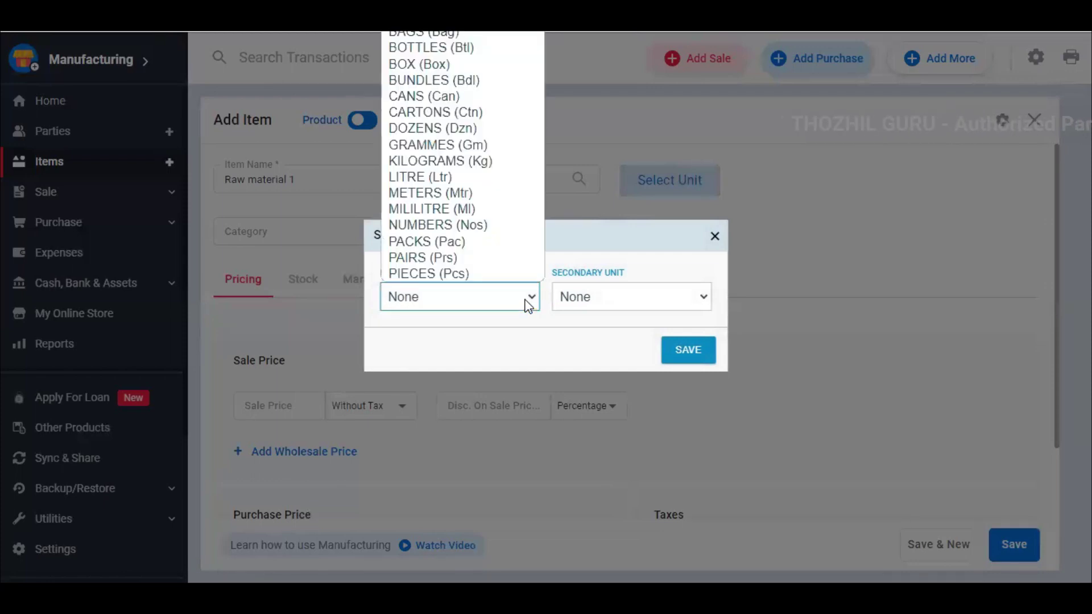
pyautogui.click(470, 161)
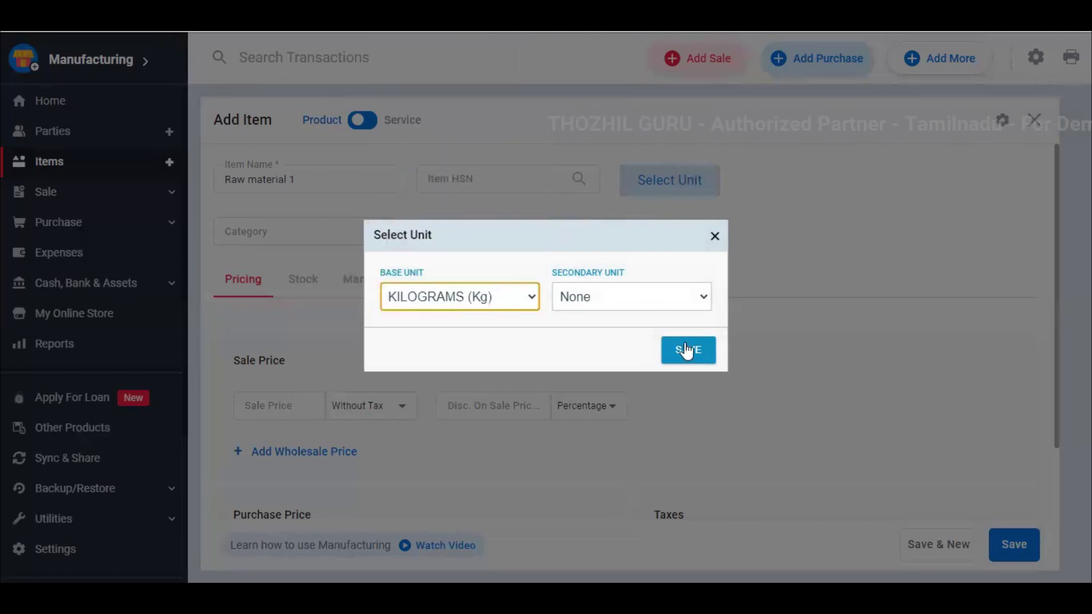
pyautogui.click(657, 296)
pyautogui.press('g')
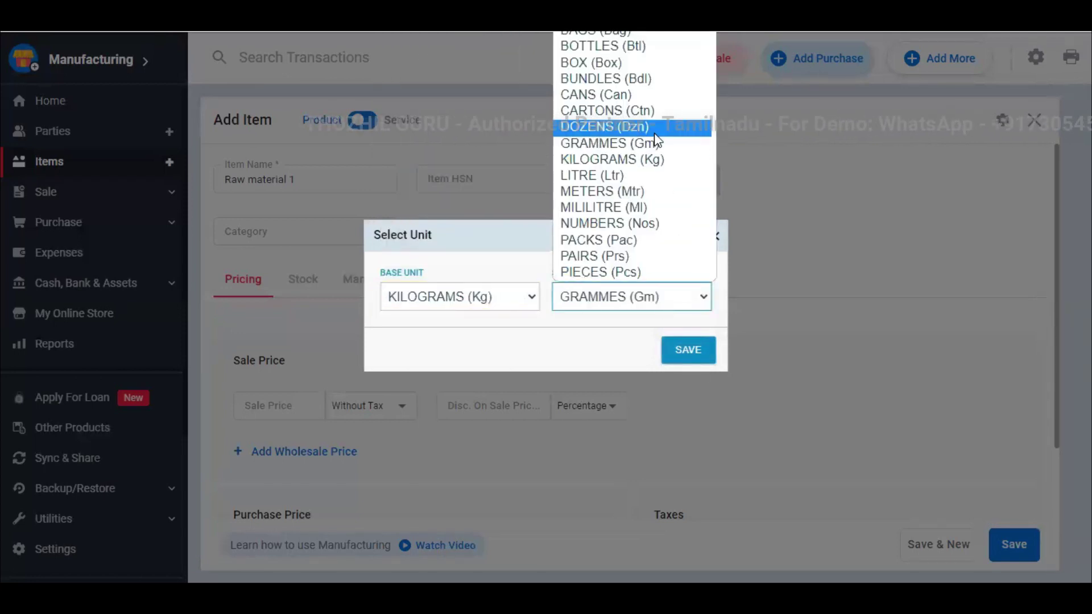
pyautogui.click(657, 148)
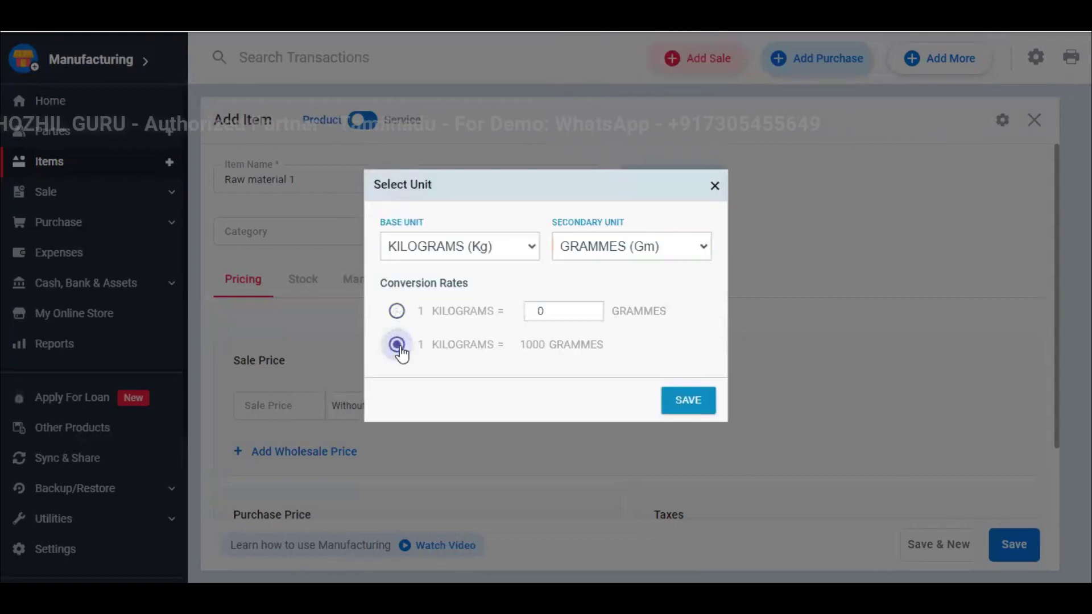
pyautogui.click(689, 401)
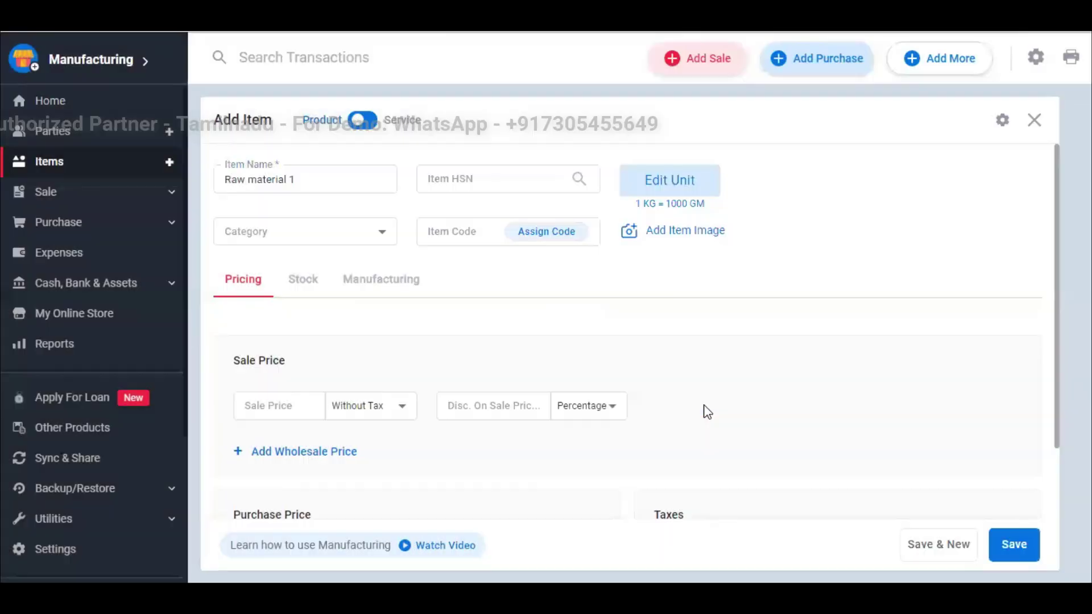
# Create a new category named Raw Material and assign it to the item Raw material 1
pyautogui.click(326, 244)
pyautogui.click(325, 271)
pyautogui.write('Raw')
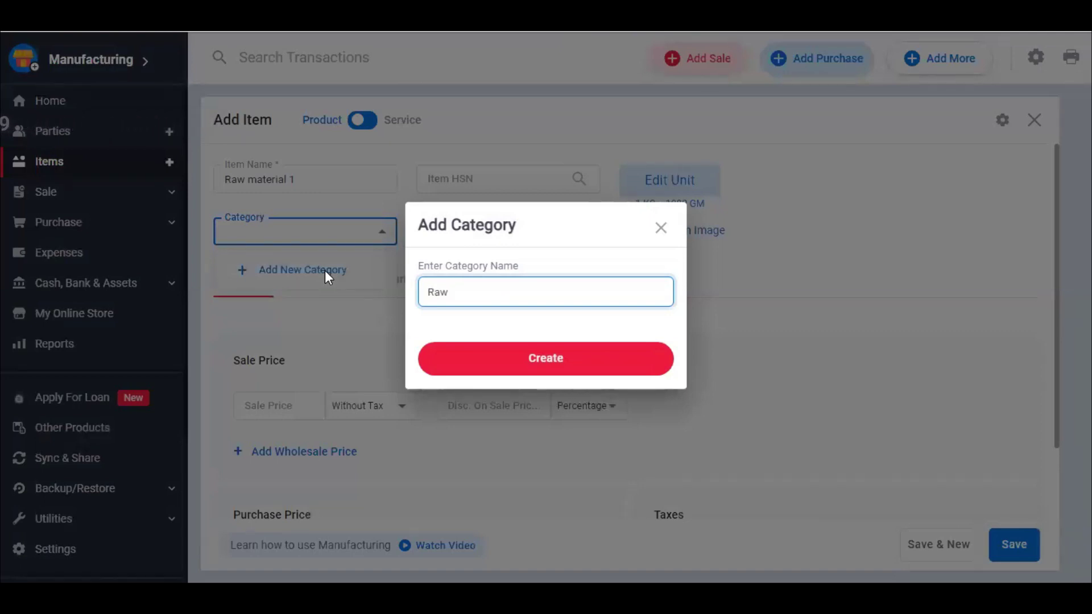
pyautogui.write(' Material')
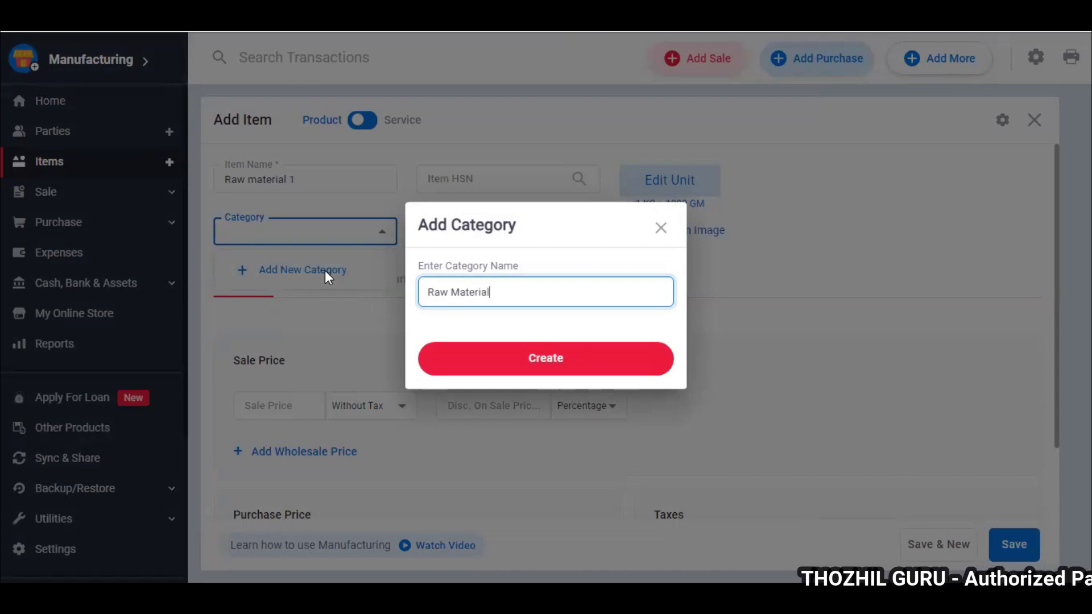
pyautogui.click(529, 362)
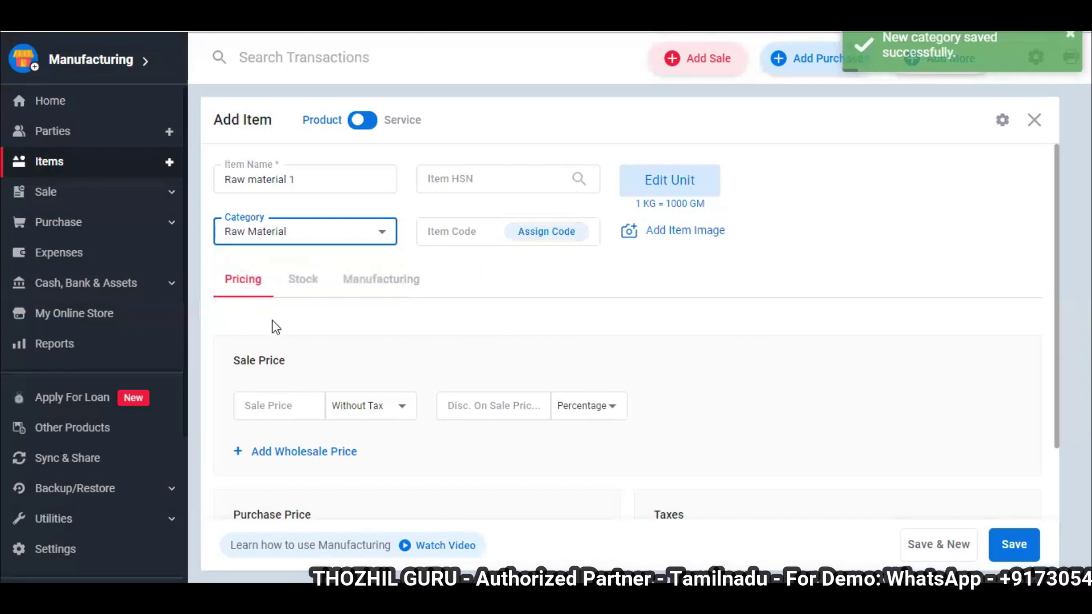
# Set the purchase price of Raw material 1 to 100 without tax and its tax rate to GST@18%
pyautogui.scroll(-1, 308, 325)
pyautogui.scroll(-1, 308, 326)
pyautogui.scroll(-1, 308, 326)
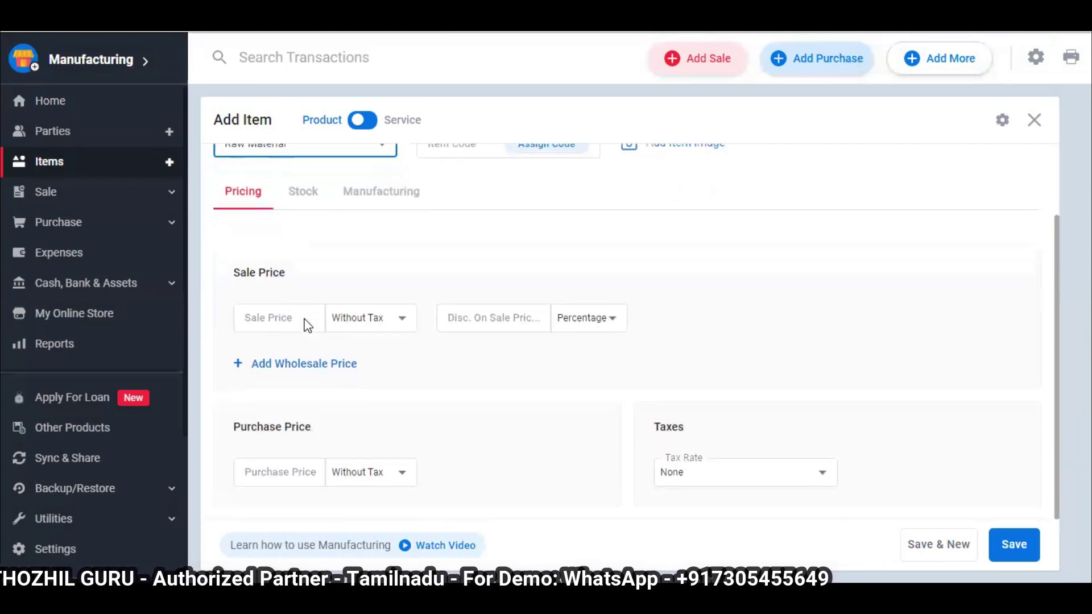
pyautogui.scroll(3, 306, 321)
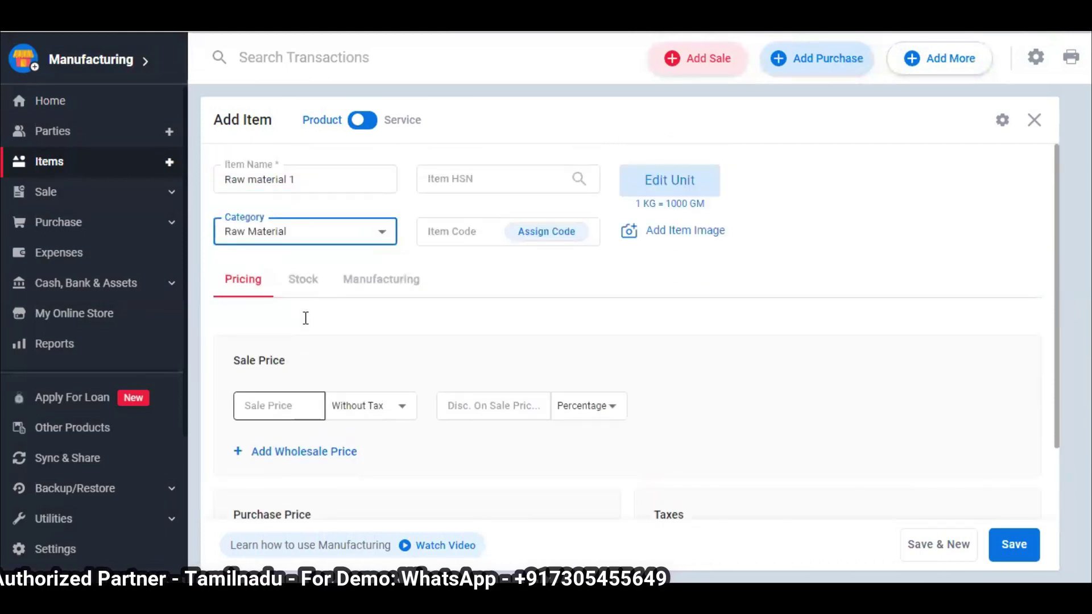
pyautogui.scroll(-3, 306, 321)
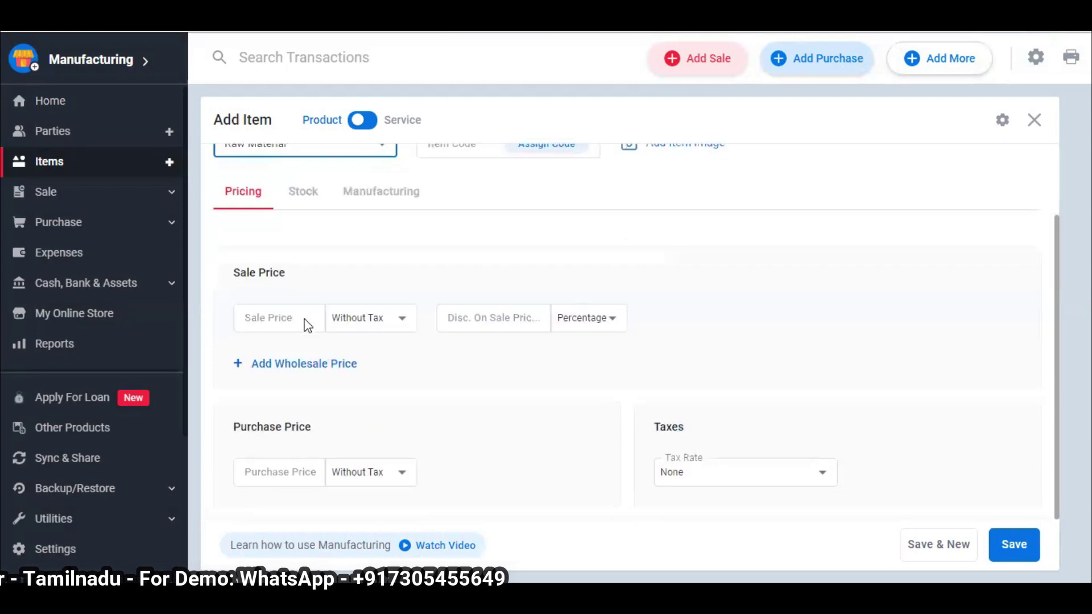
pyautogui.click(290, 466)
pyautogui.scroll(3, 291, 468)
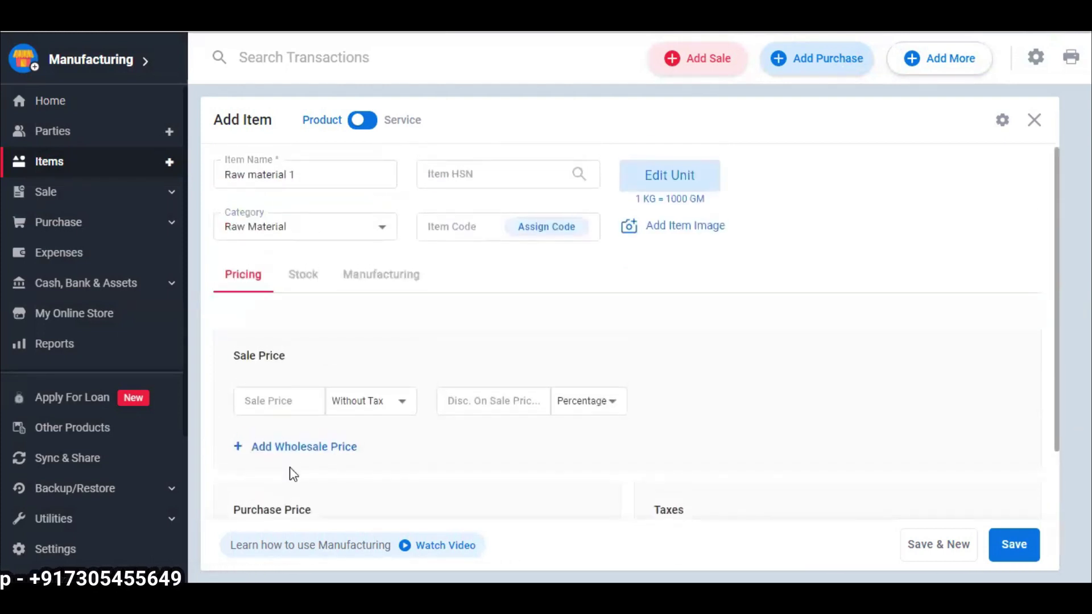
pyautogui.scroll(-3, 293, 474)
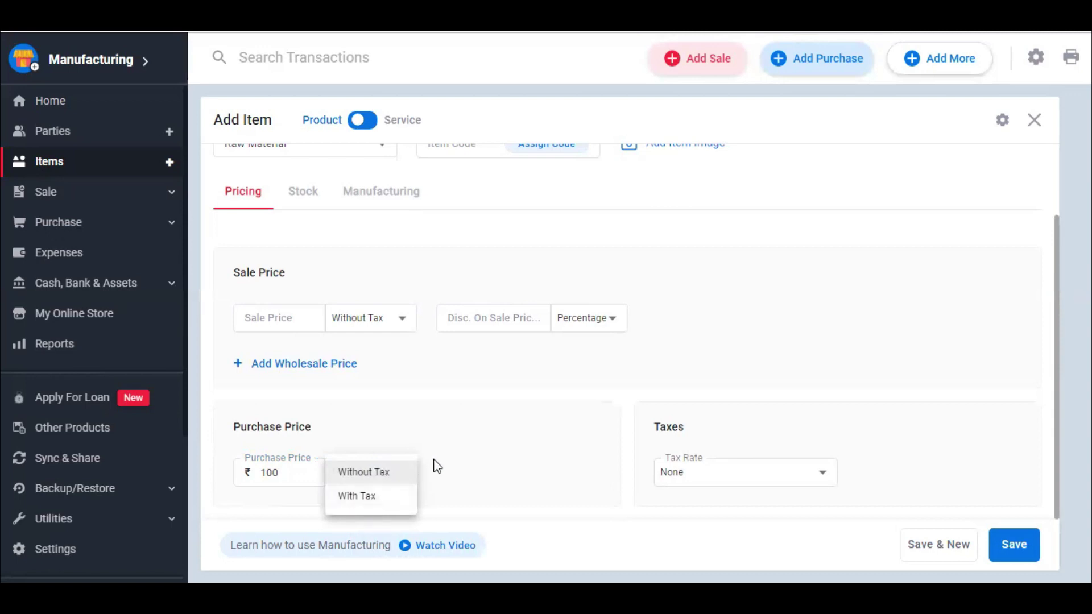
pyautogui.click(756, 487)
pyautogui.click(756, 487)
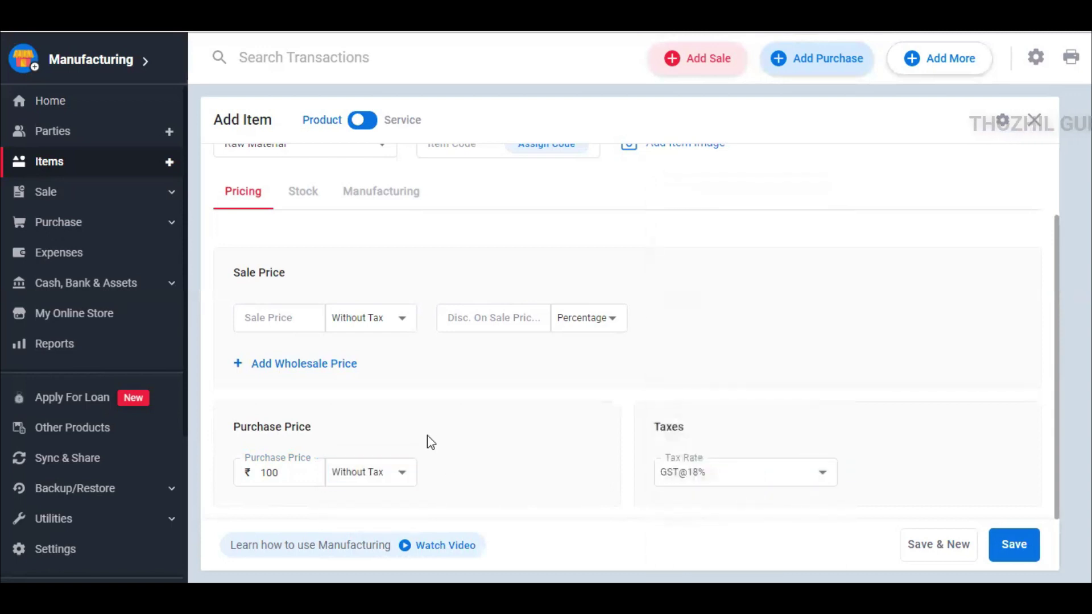
# Set the opening quantity of Raw material 1 to 10, then save the item and start another new one
pyautogui.scroll(2, 428, 441)
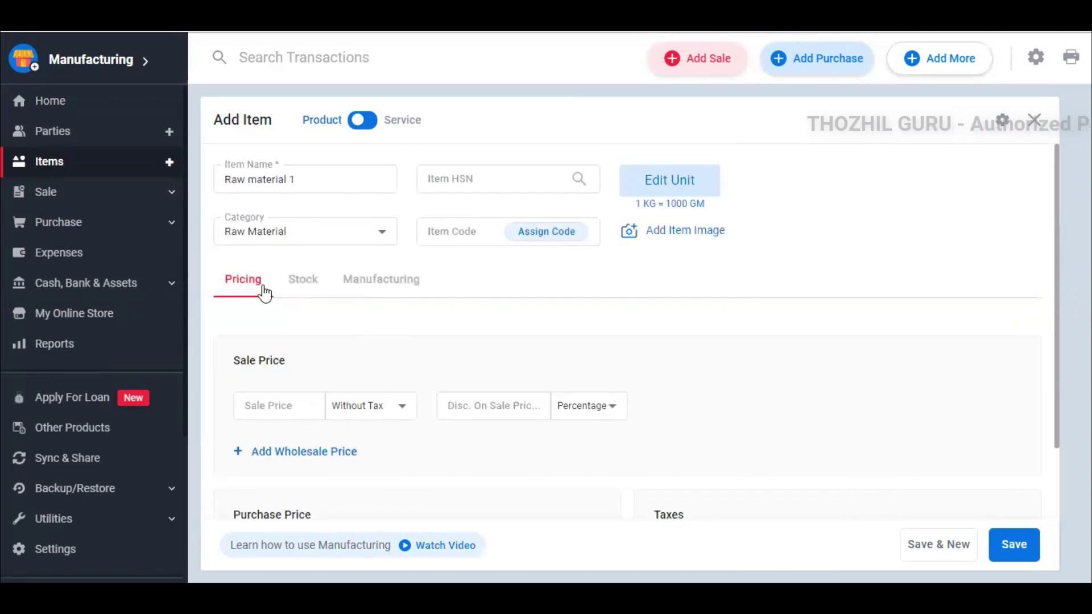
pyautogui.click(305, 294)
pyautogui.click(305, 336)
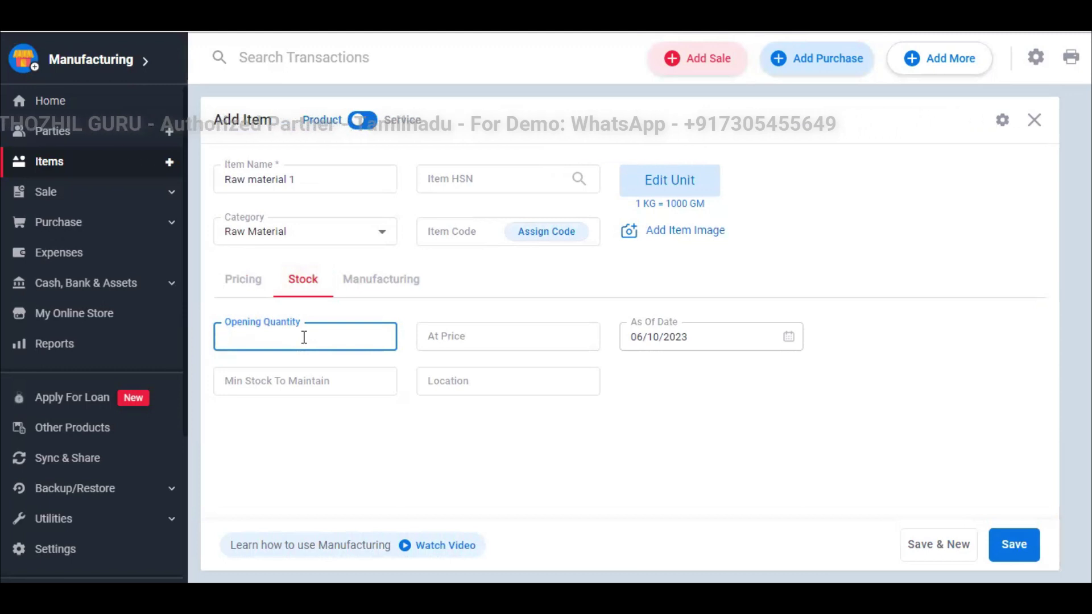
pyautogui.write('10')
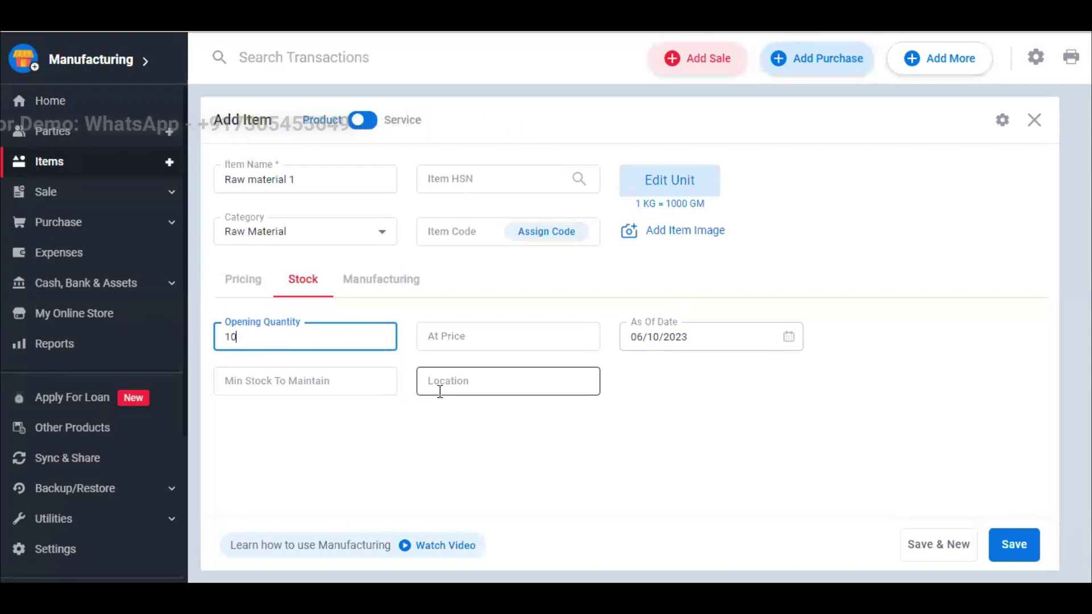
pyautogui.click(253, 296)
pyautogui.click(304, 288)
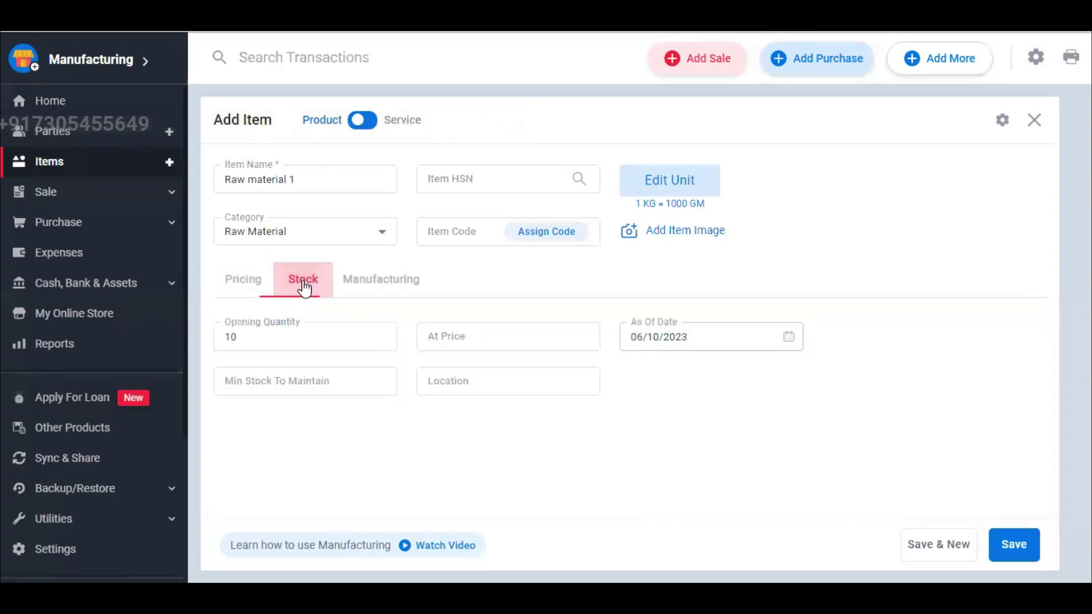
pyautogui.click(936, 556)
# Name the new item Raw material 2 and set its base unit to Pieces without a secondary unit
pyautogui.write('Raw m')
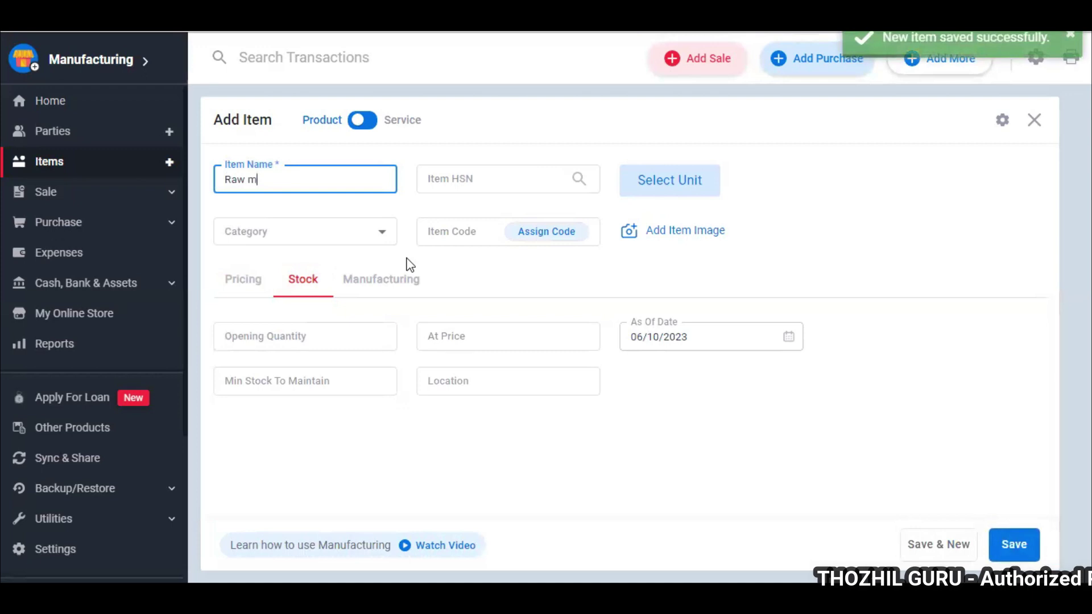
pyautogui.write('aterial')
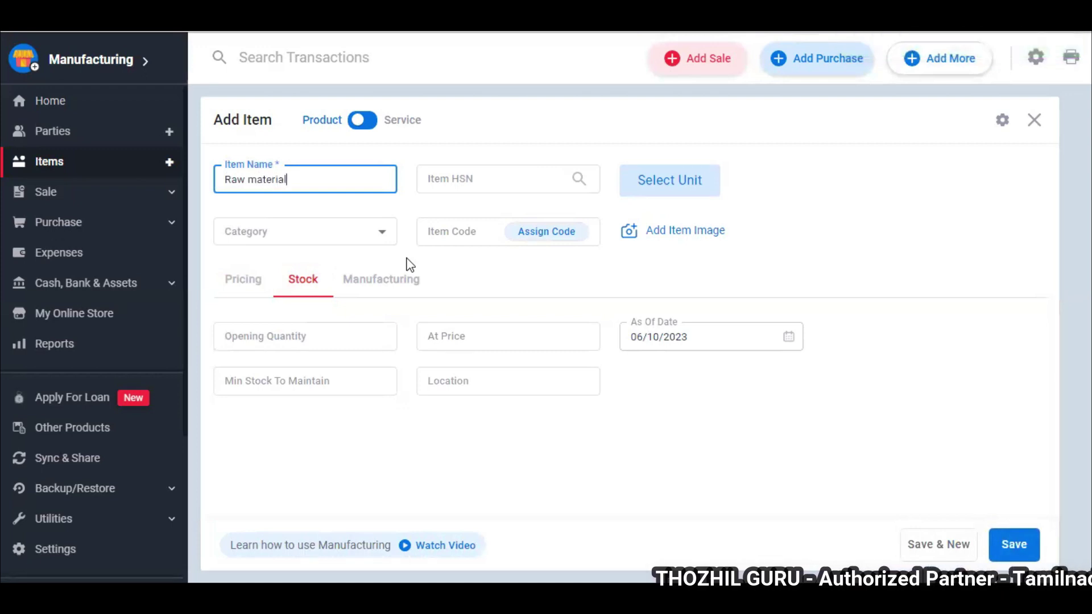
pyautogui.write(' 2')
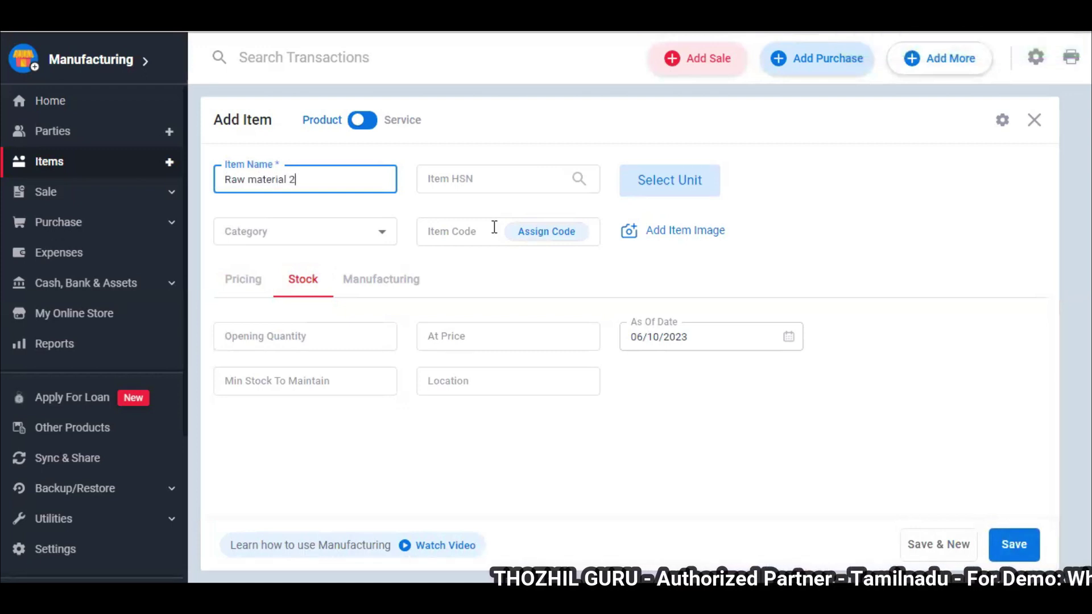
pyautogui.click(683, 188)
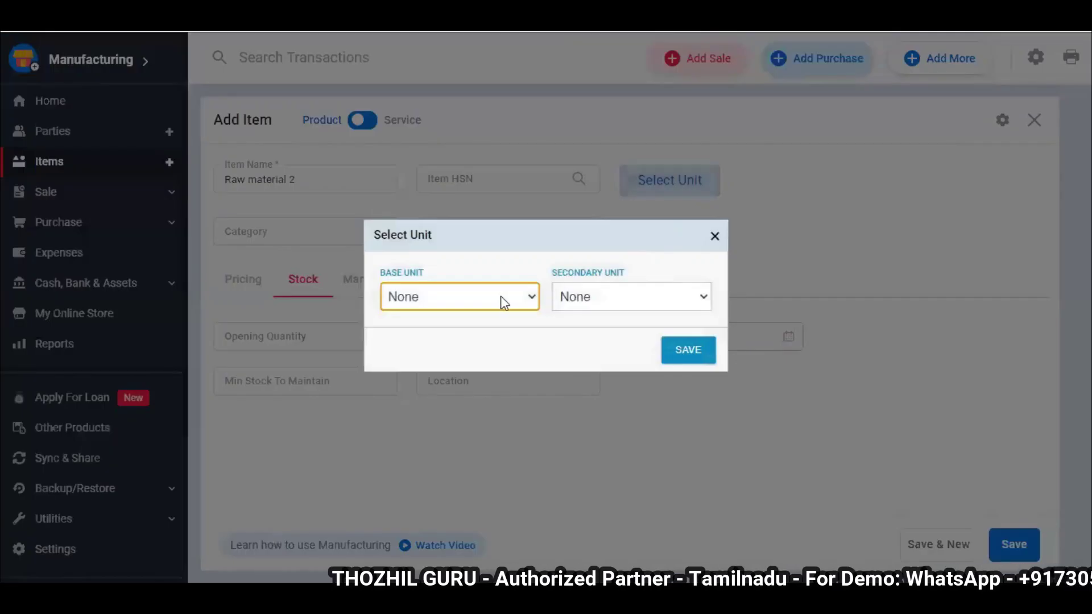
pyautogui.click(501, 298)
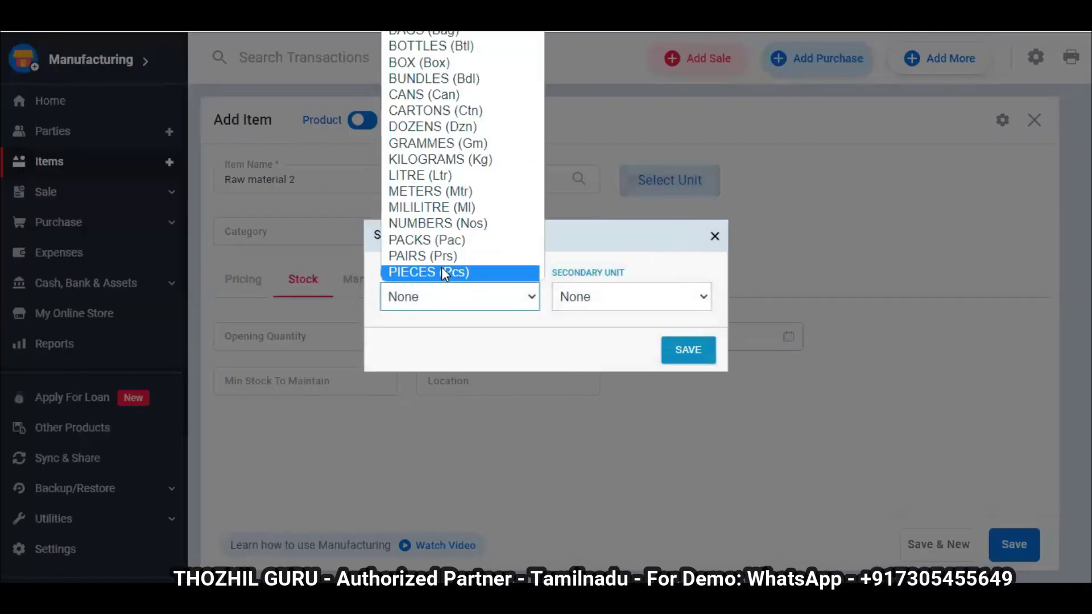
pyautogui.click(442, 271)
pyautogui.click(687, 352)
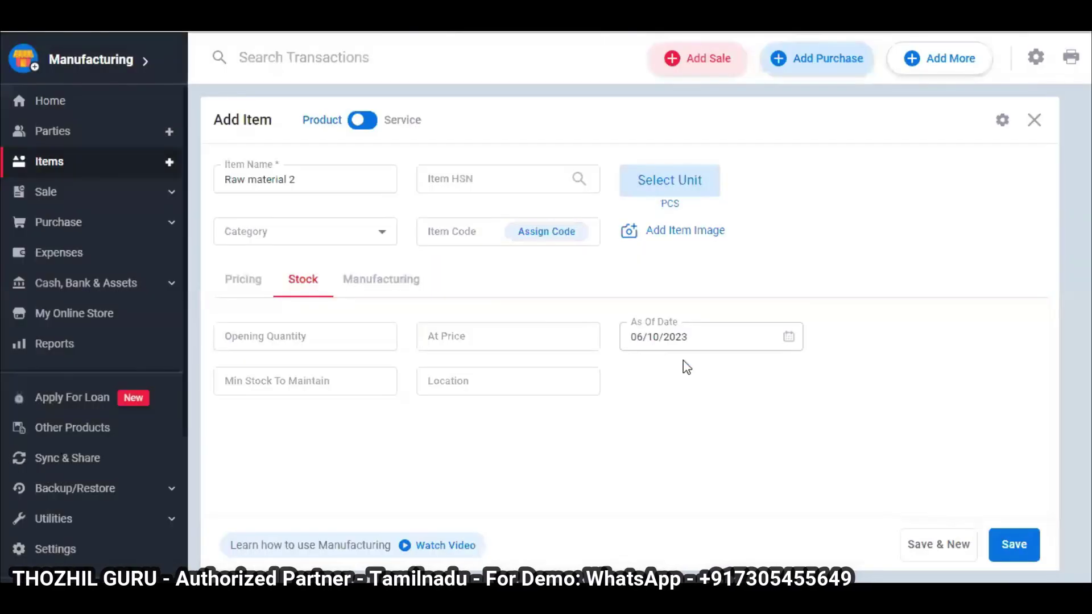
# Assign Raw material 2 to the Raw Material category and set its opening quantity to 10
pyautogui.click(380, 239)
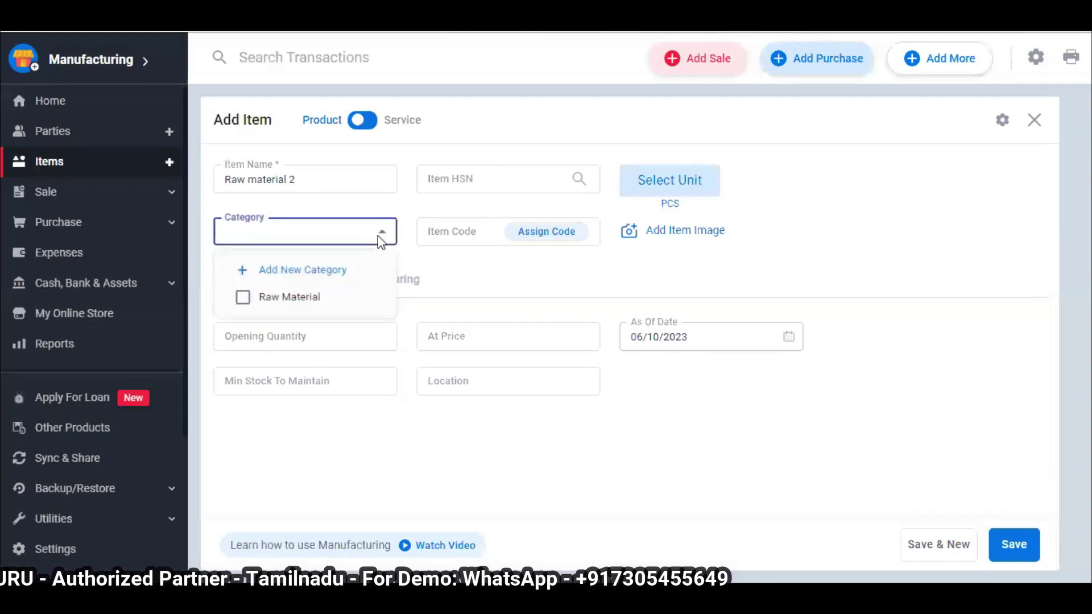
pyautogui.click(304, 309)
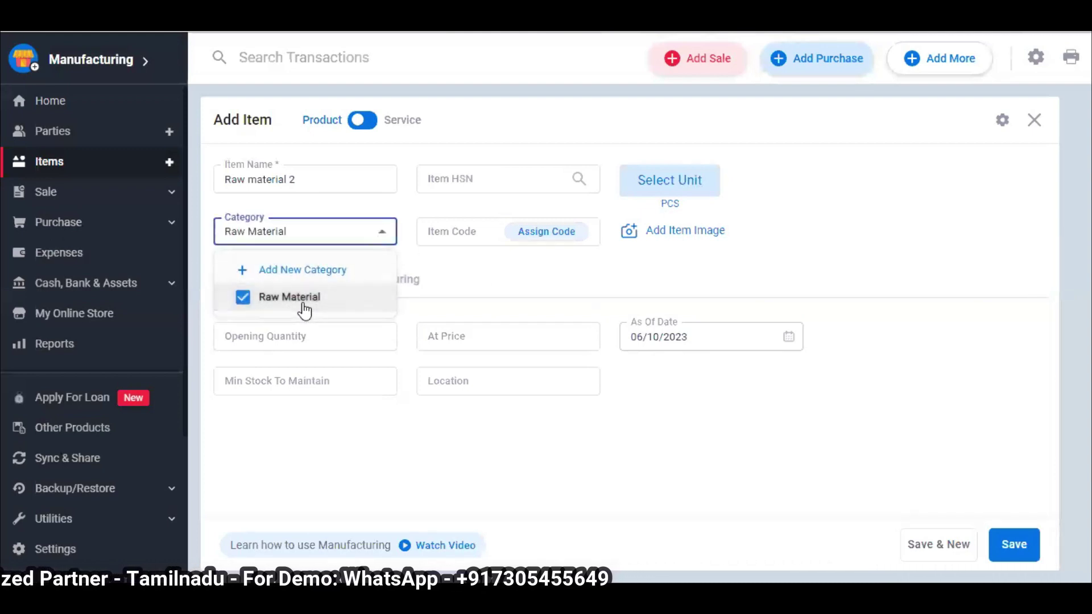
pyautogui.click(323, 343)
pyautogui.click(322, 341)
pyautogui.write('10')
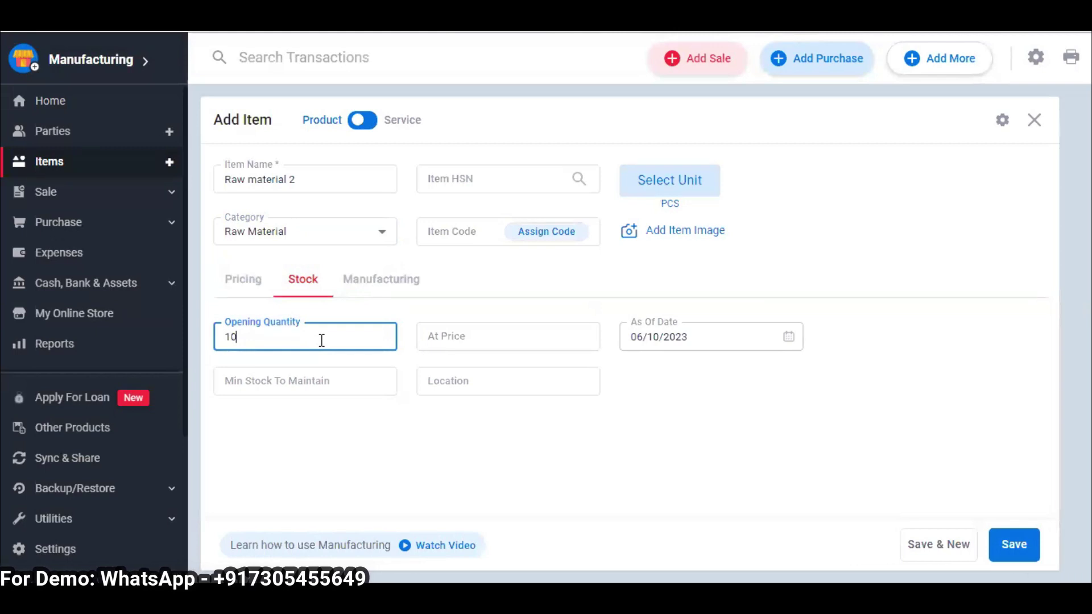
# Set the purchase price of Raw material 2 to 200 without tax and its tax rate to GST@18%, then save the item
pyautogui.click(235, 283)
pyautogui.scroll(-2, 369, 441)
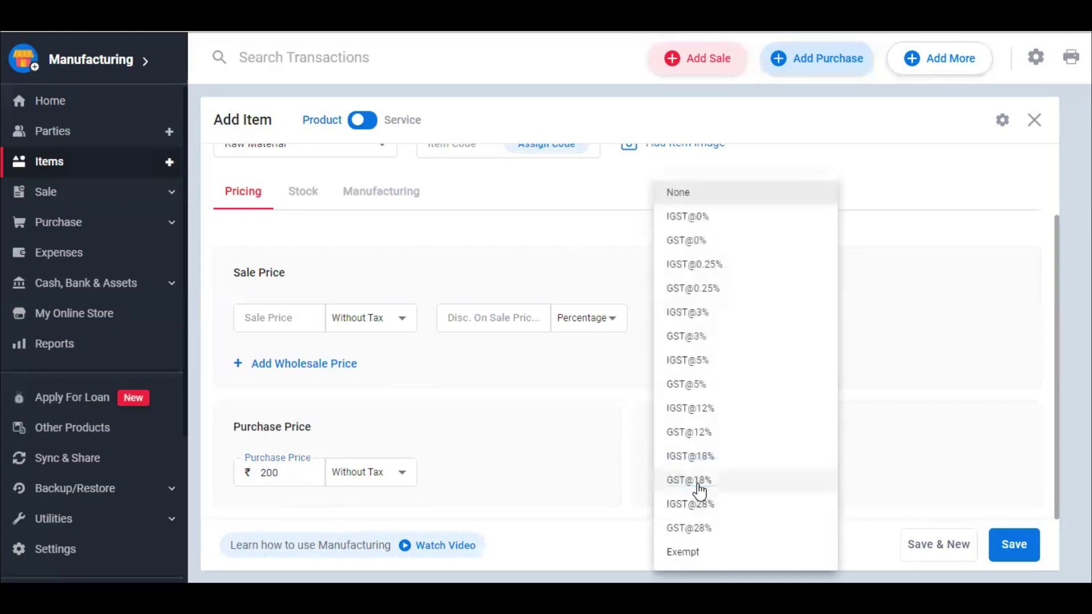
pyautogui.click(711, 484)
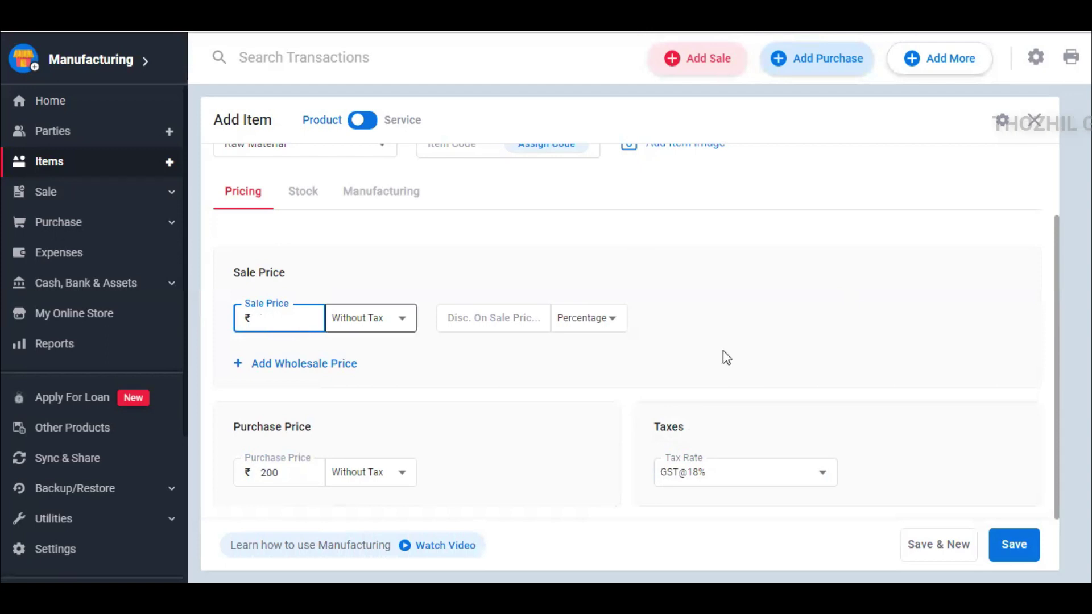
pyautogui.click(1017, 547)
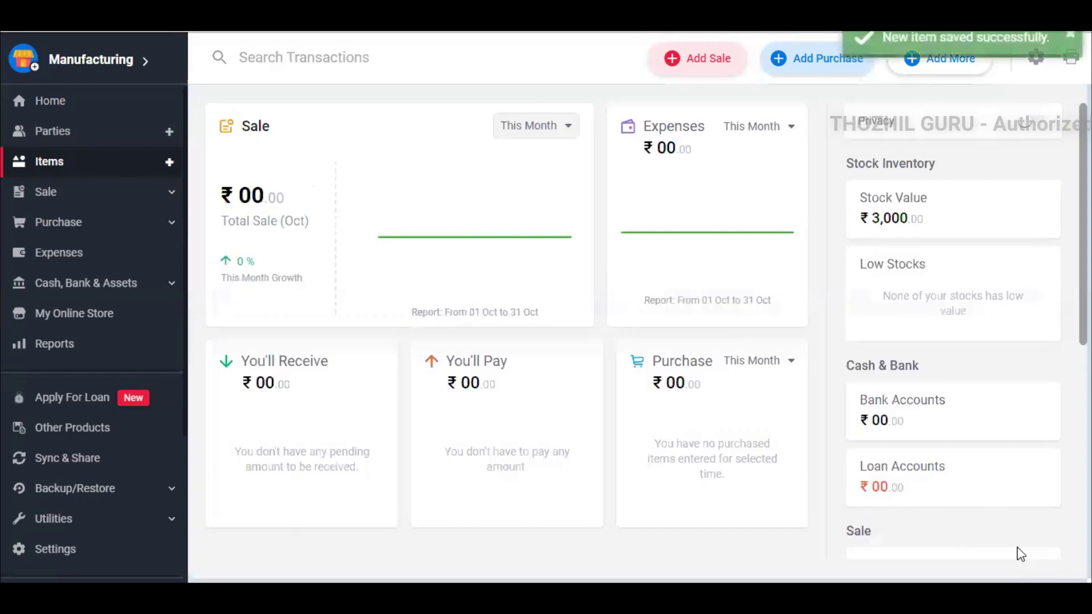
# Review the saved products in the item list and the items assigned to the Raw Material category
pyautogui.click(97, 166)
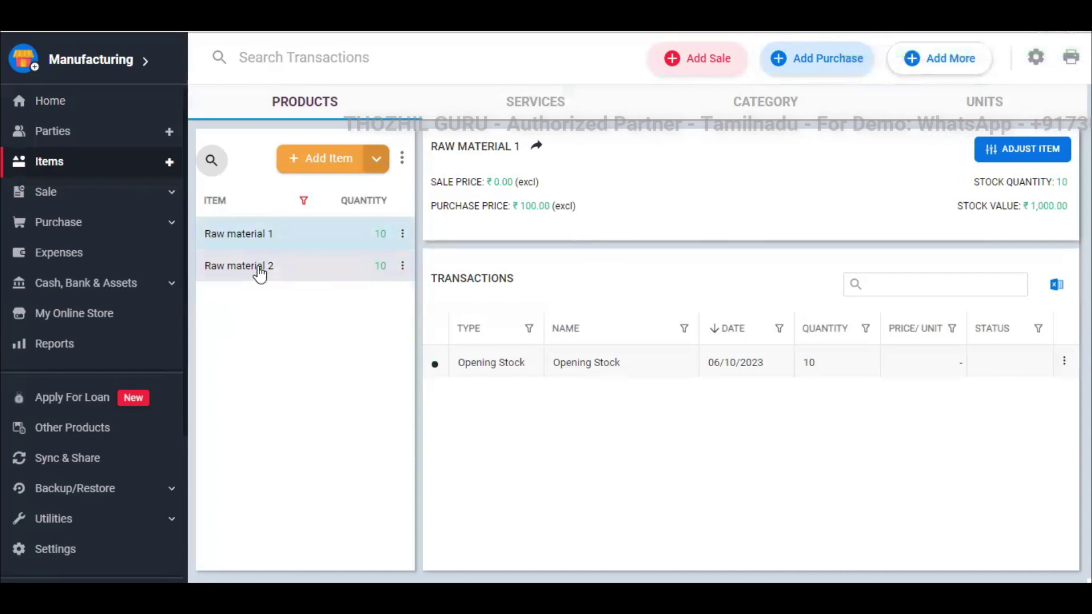
pyautogui.click(773, 102)
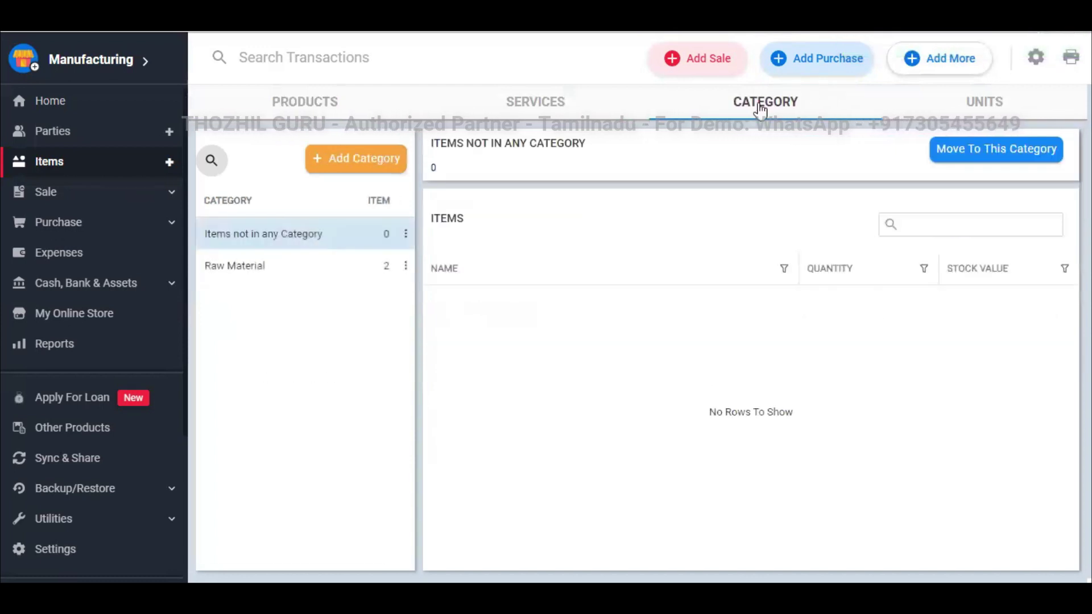
pyautogui.click(284, 275)
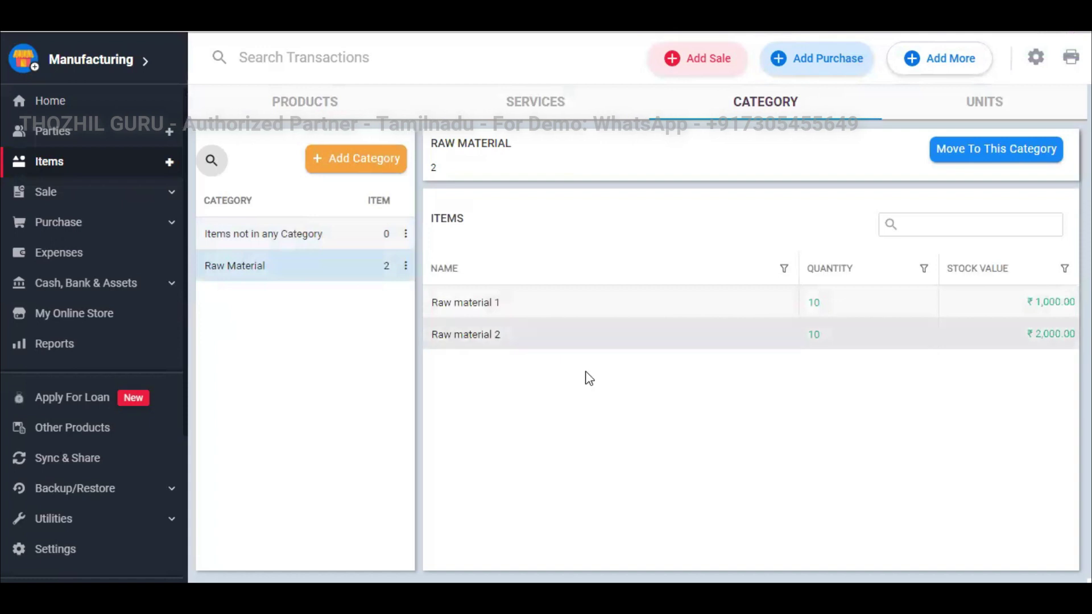
# Start a new product item and name it Final Product
pyautogui.click(317, 105)
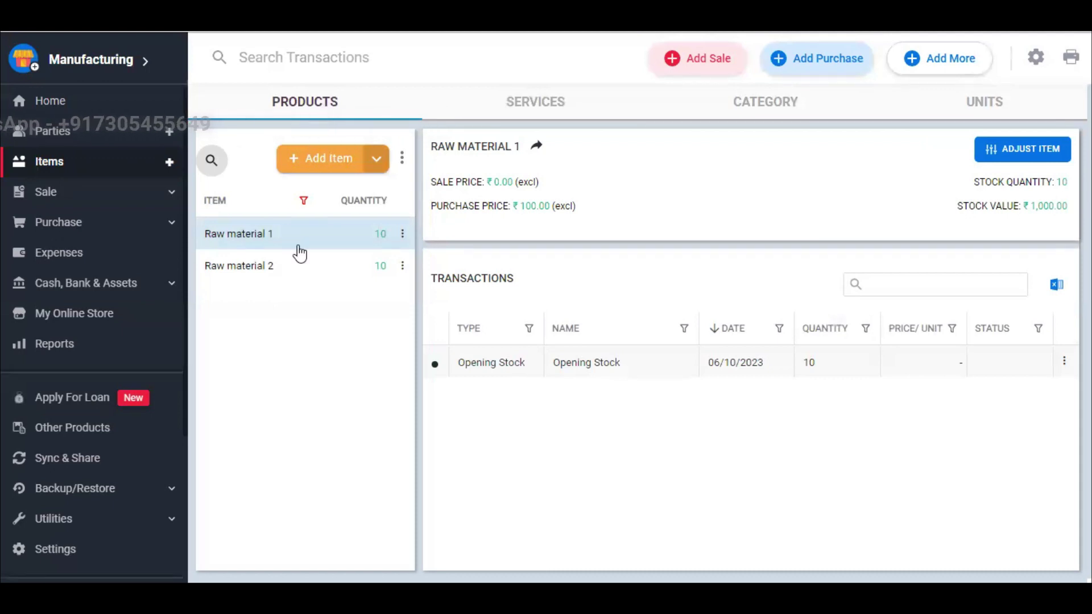
pyautogui.click(319, 171)
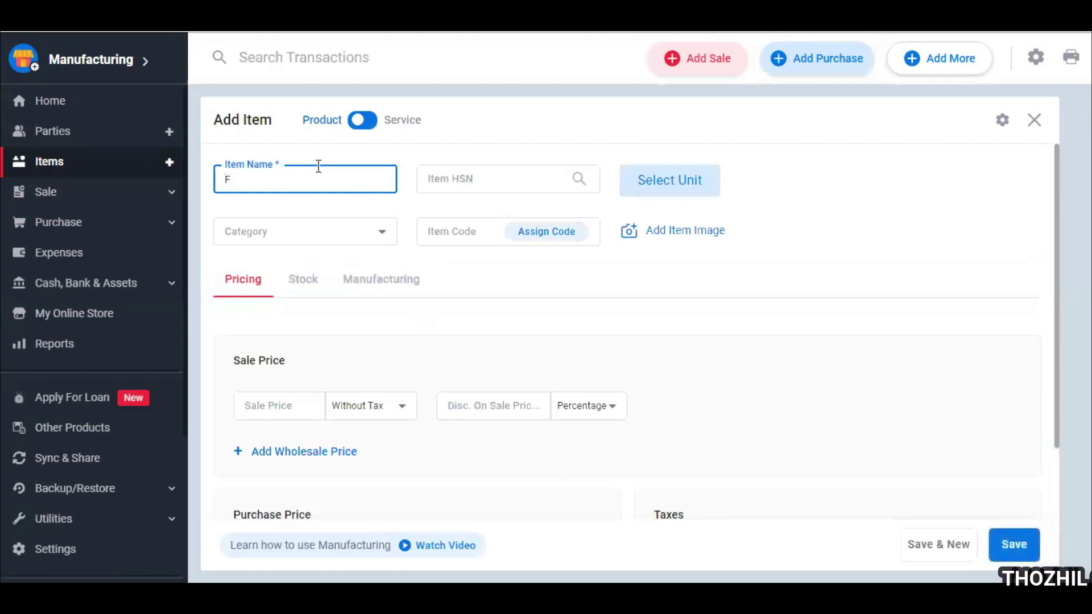
pyautogui.write('Final')
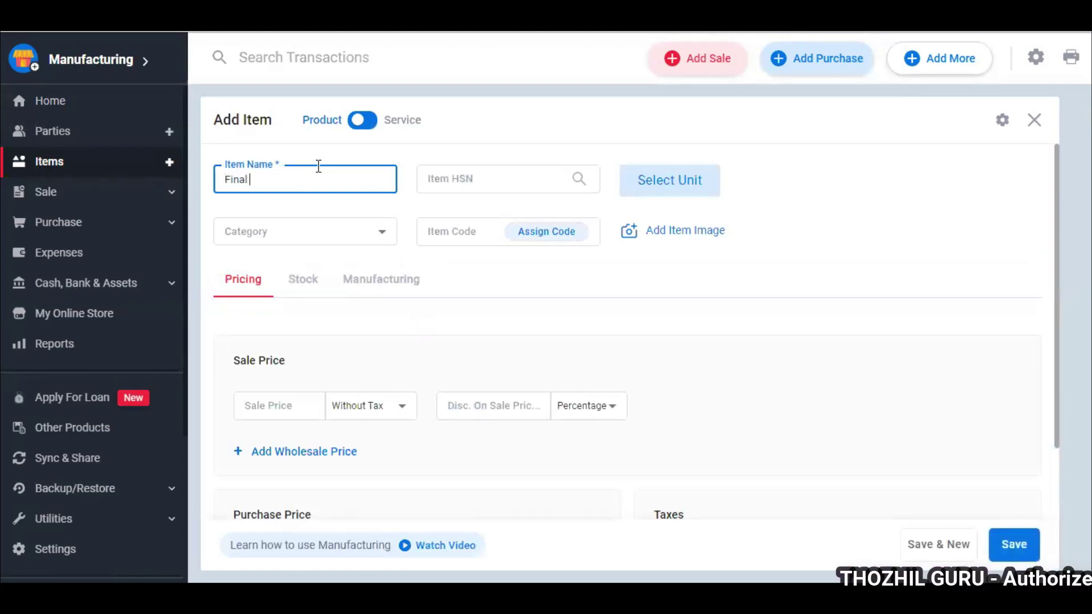
pyautogui.write(' Product')
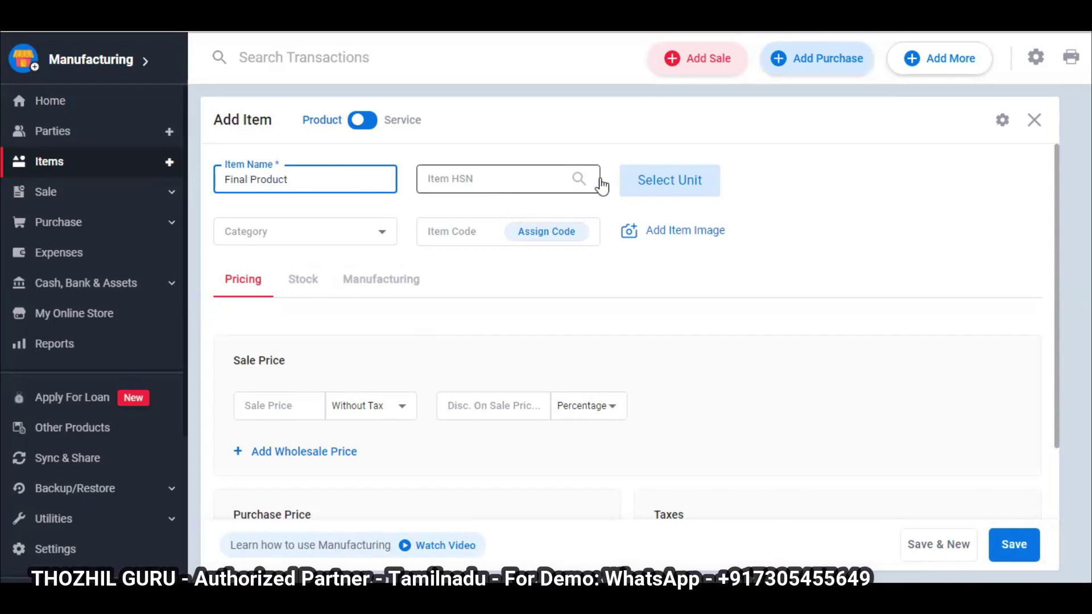
# Set the base unit of Final Product to Numbers (Nos) without a secondary unit
pyautogui.click(653, 191)
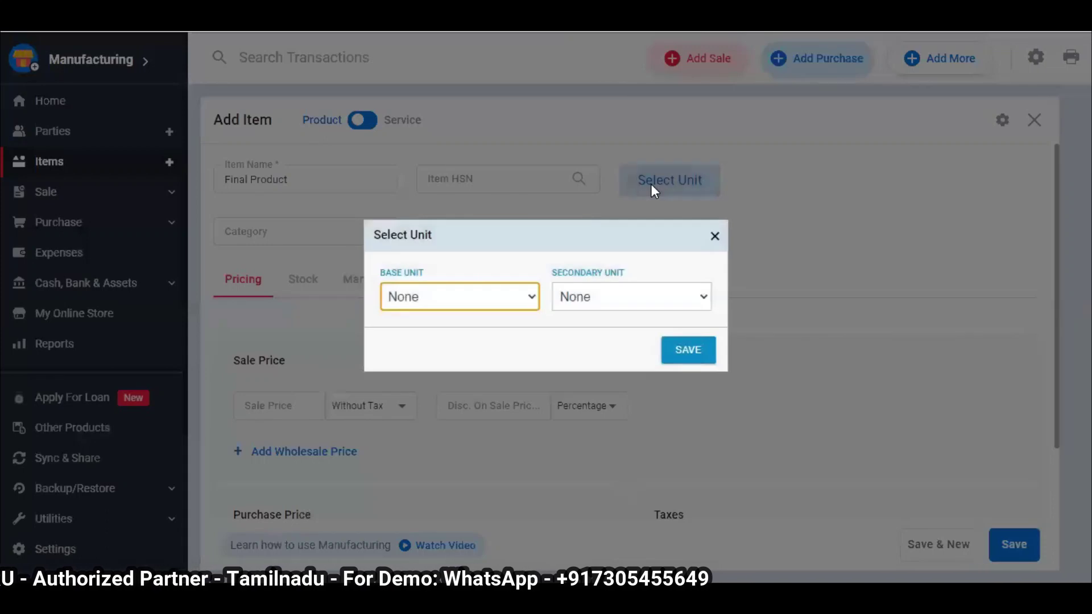
pyautogui.click(536, 289)
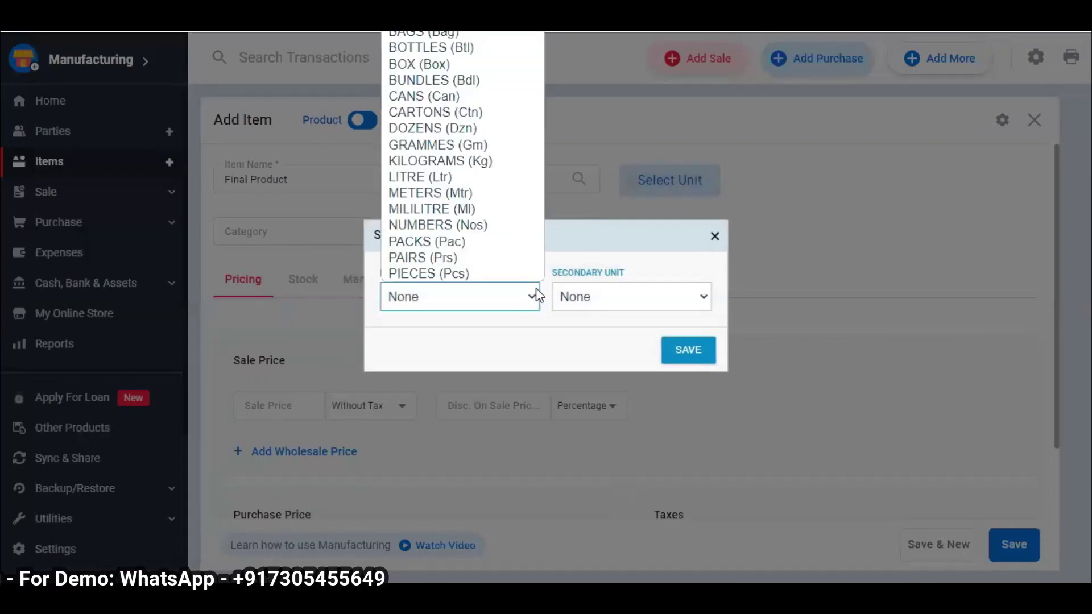
pyautogui.scroll(-1, 521, 240)
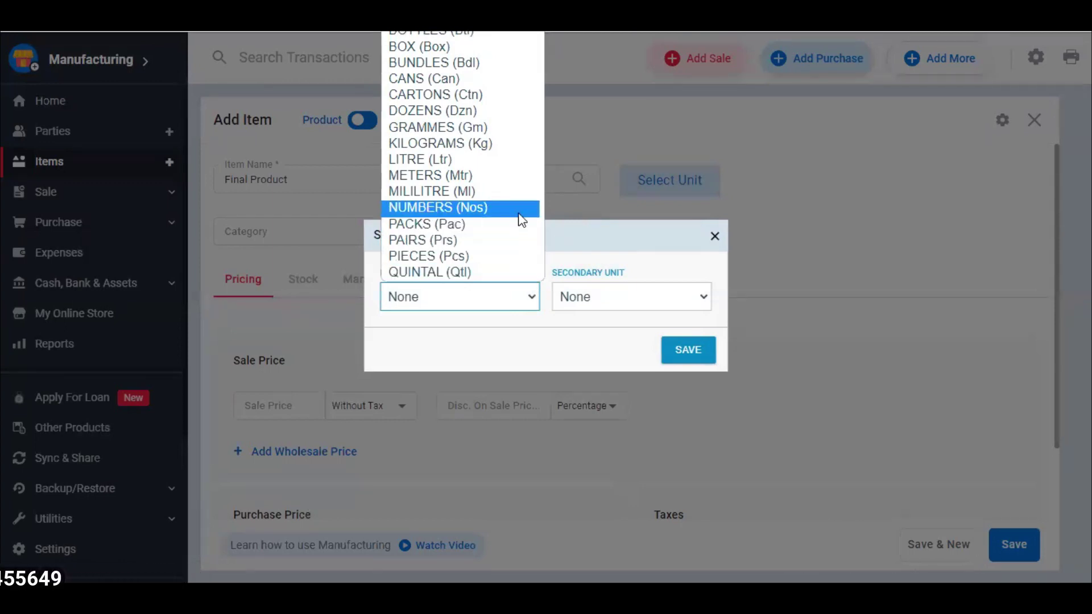
pyautogui.press('Return')
pyautogui.click(704, 348)
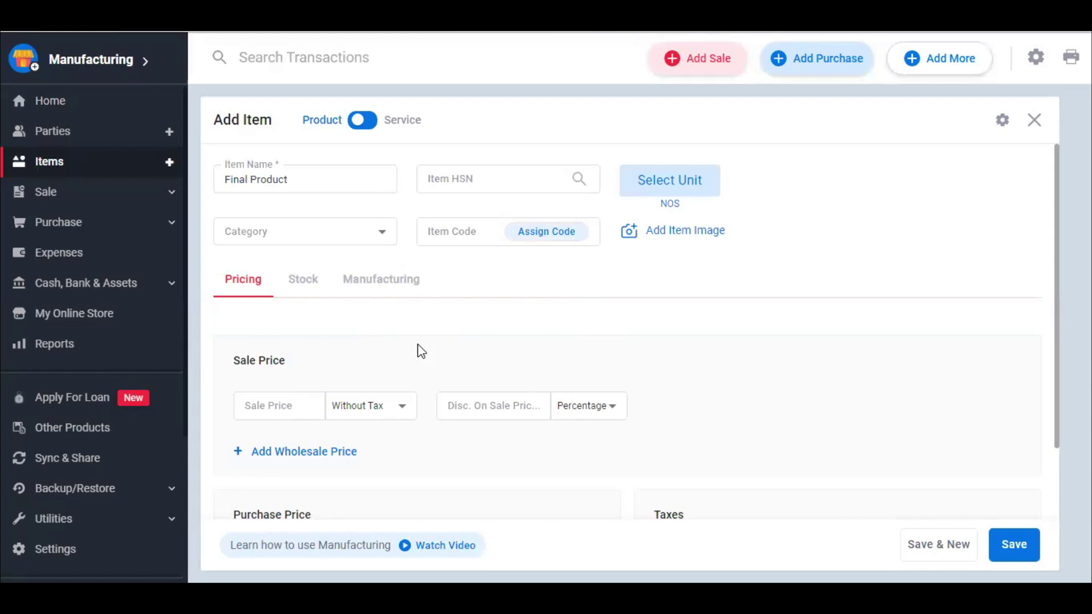
# Add Raw material 1 and Raw material 2 to the manufacturing raw material list of Final Product
pyautogui.scroll(-2, 331, 464)
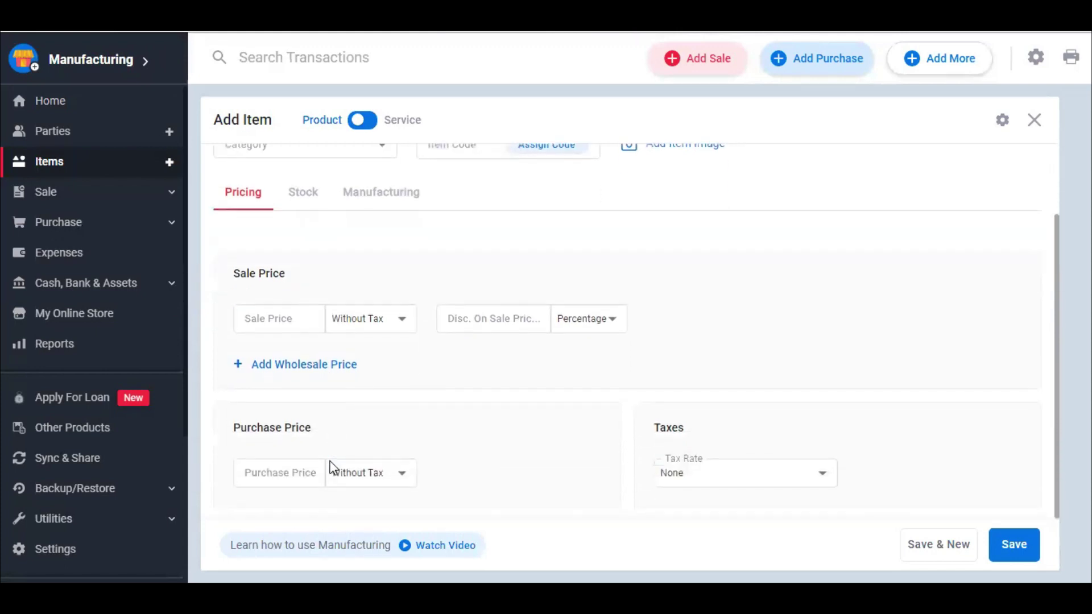
pyautogui.scroll(2, 330, 458)
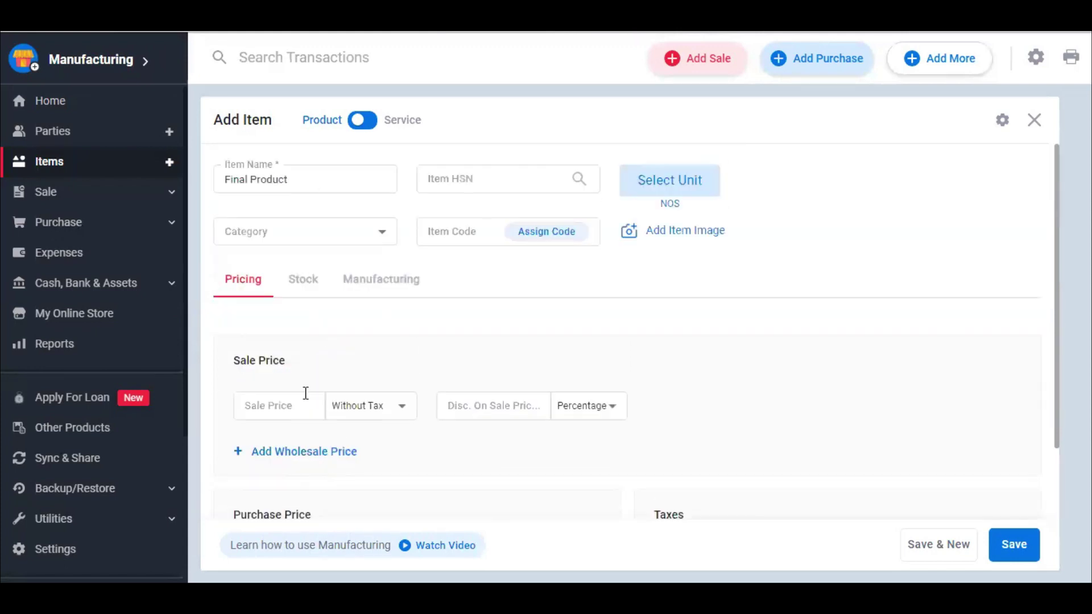
pyautogui.click(392, 290)
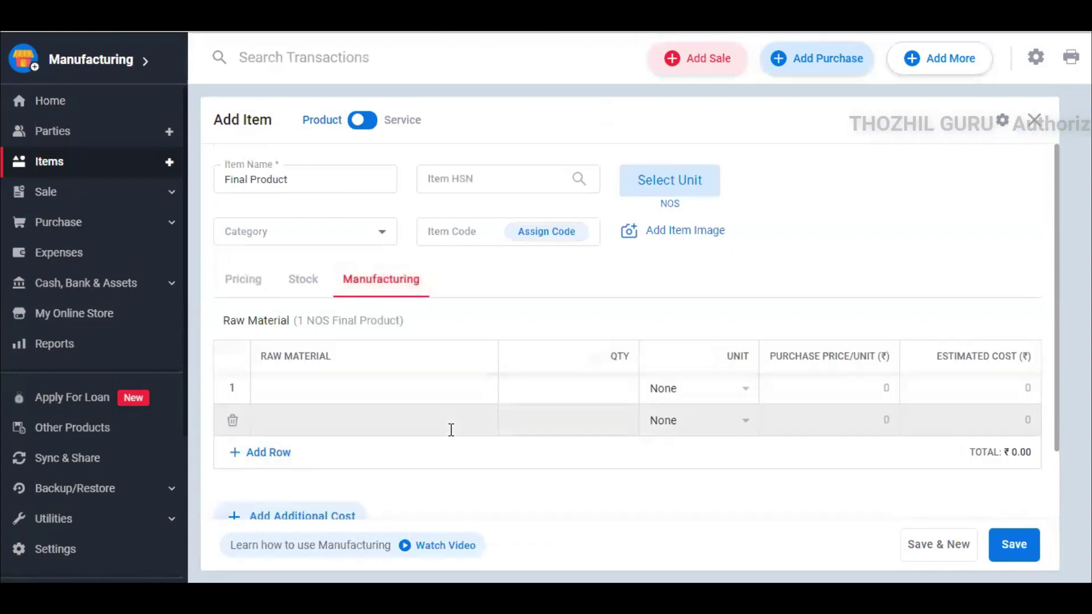
pyautogui.scroll(-2, 452, 430)
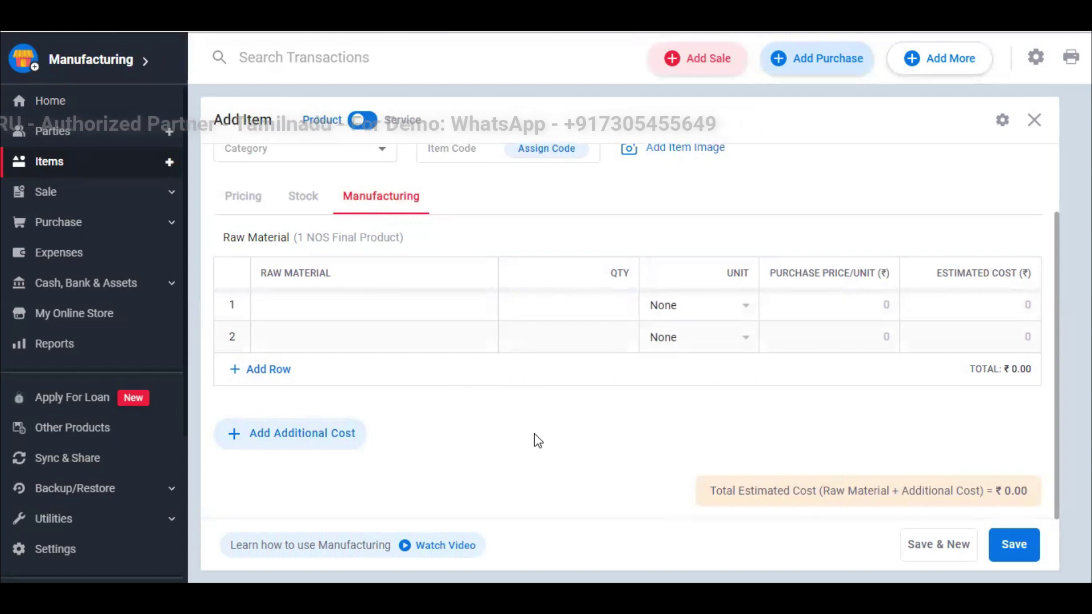
pyautogui.click(417, 311)
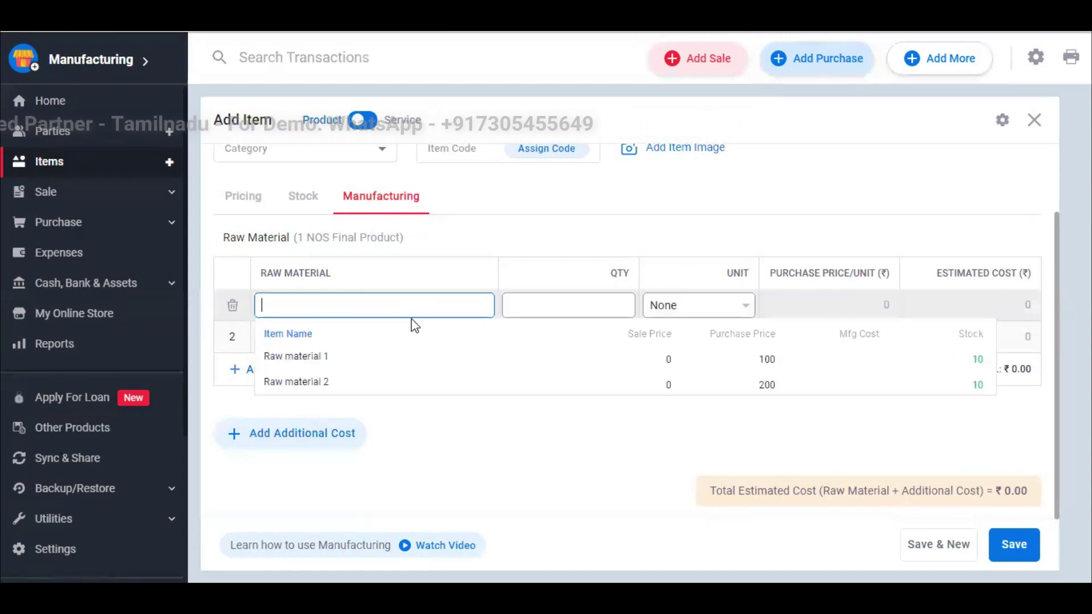
pyautogui.click(391, 355)
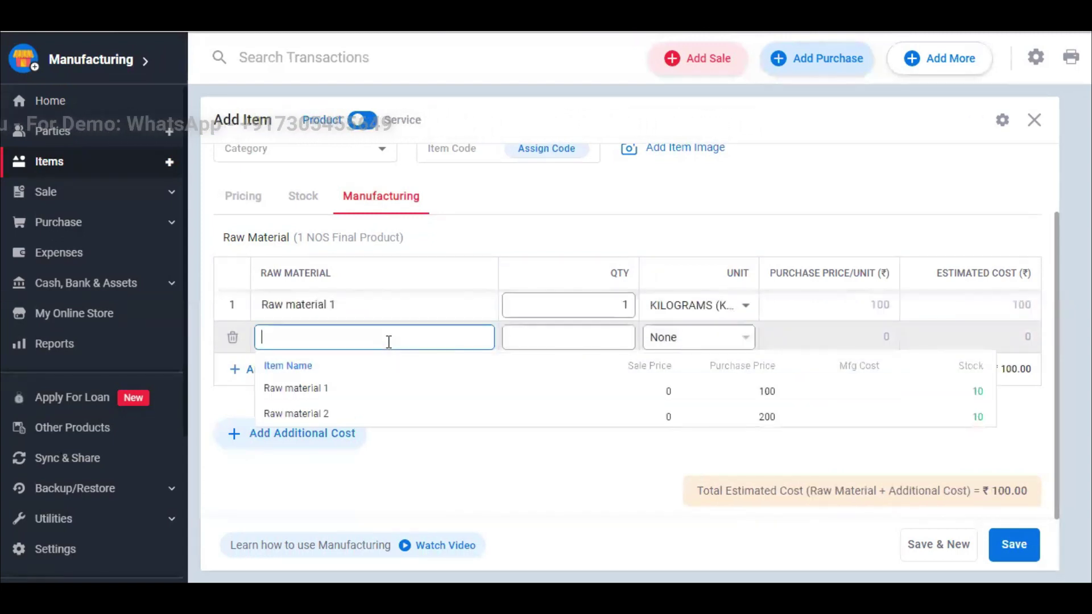
pyautogui.click(366, 415)
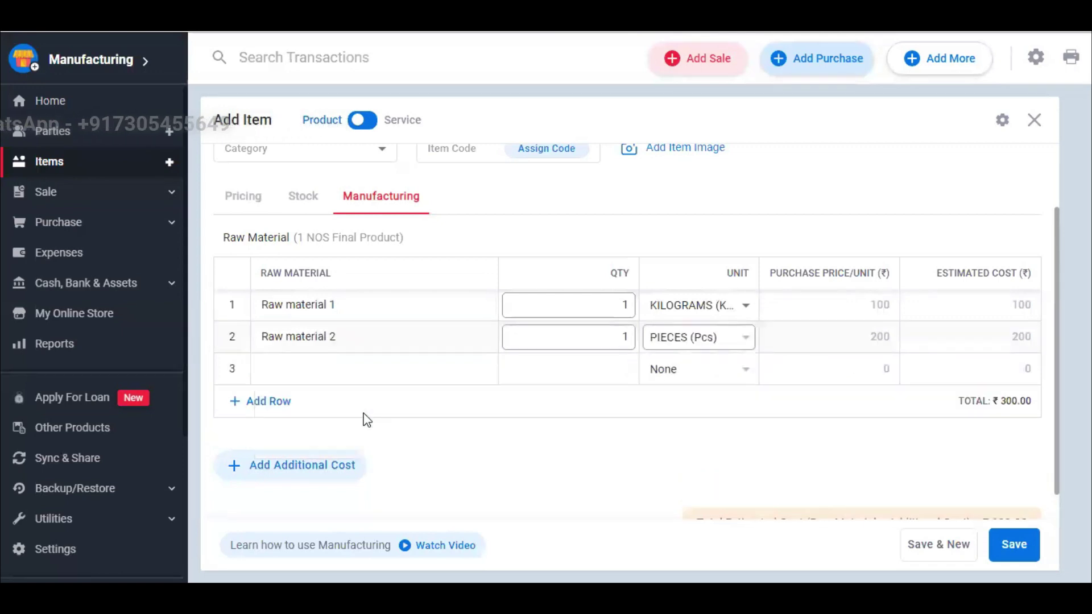
# Set the quantity of Raw material 1 needed for one Final Product to 5 kilograms
pyautogui.scroll(3, 536, 365)
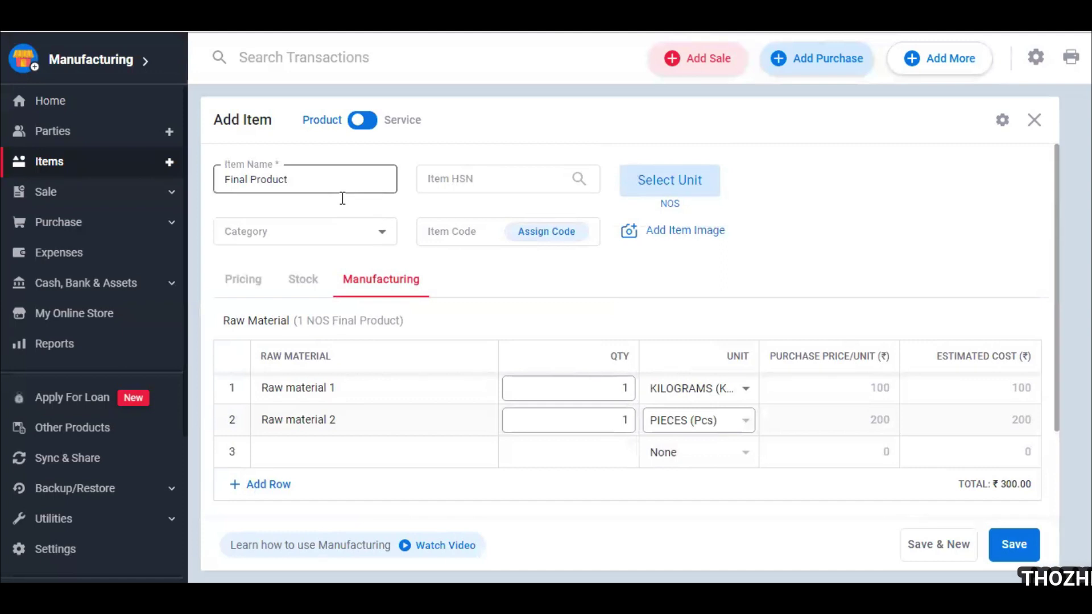
pyautogui.scroll(-2, 441, 281)
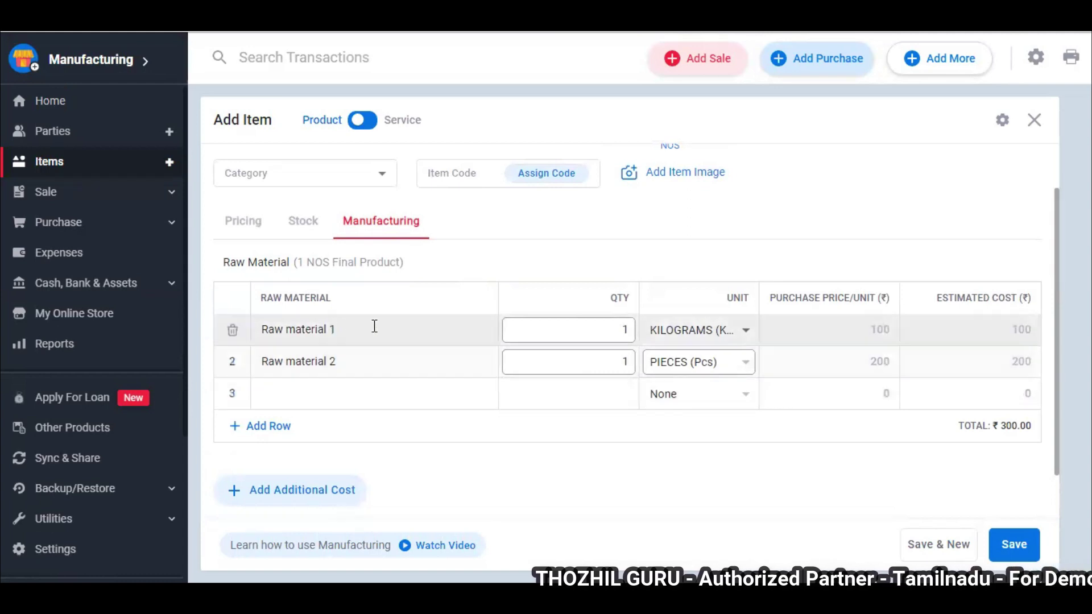
pyautogui.click(629, 330)
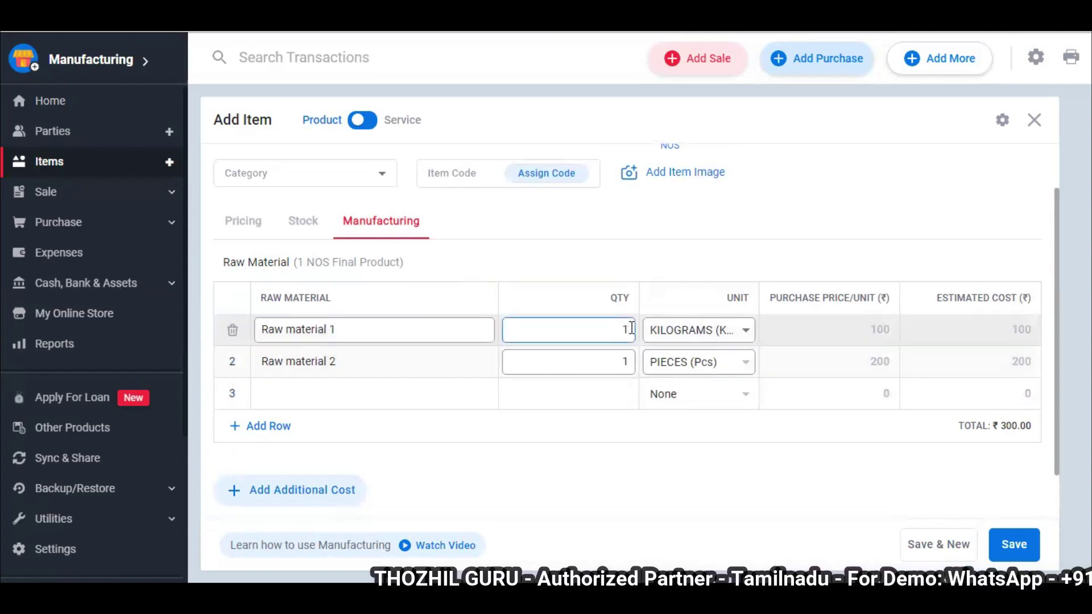
pyautogui.press('BackSpace')
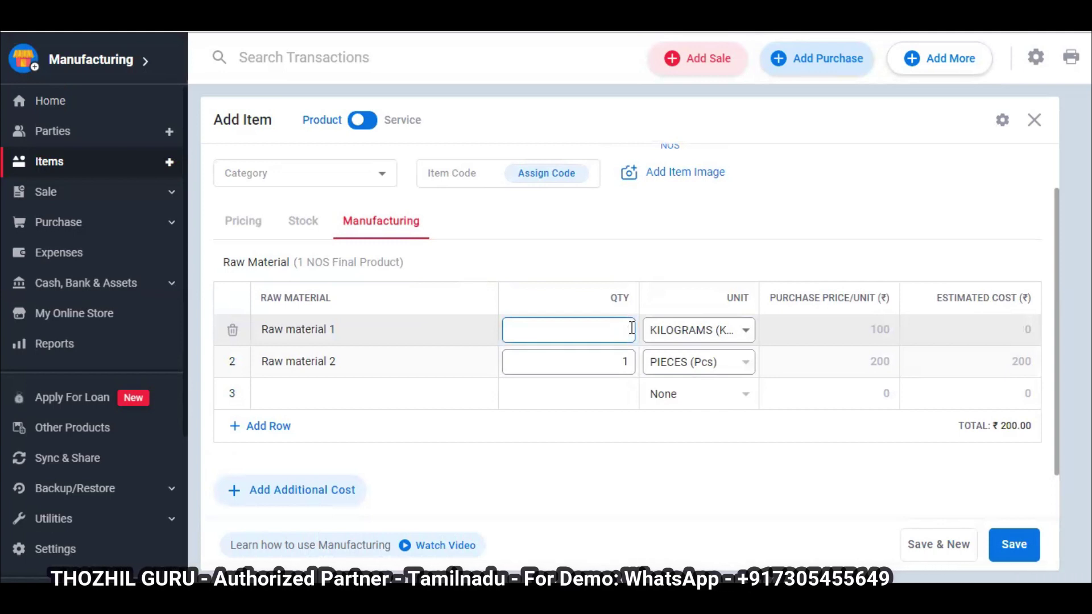
pyautogui.write('5')
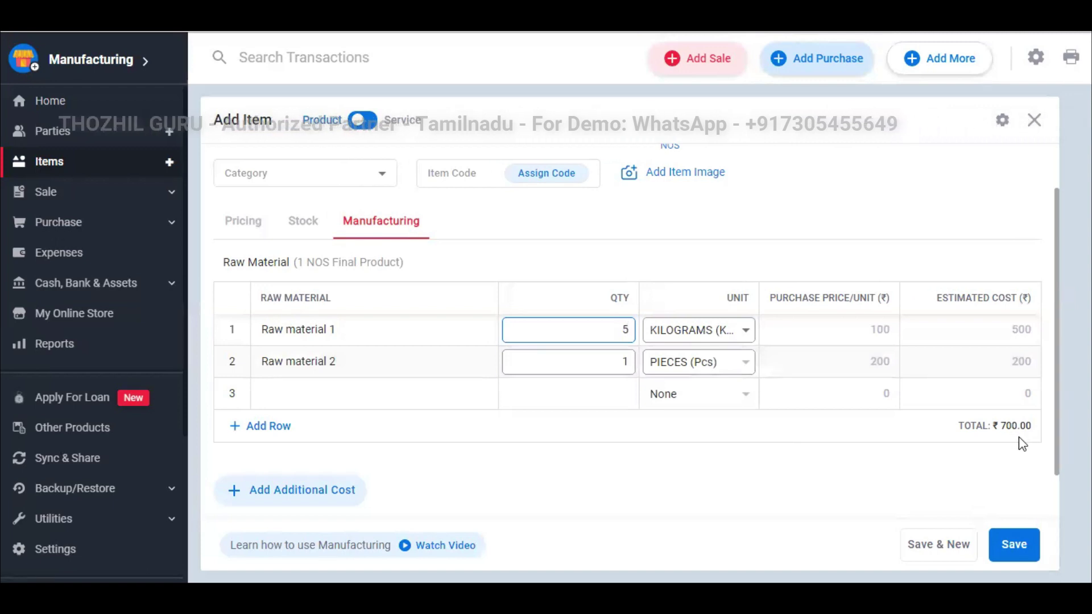
# Add an additional cost section to Final Product with Labour Cost and Packaging Charge as its charges
pyautogui.scroll(-1, 837, 451)
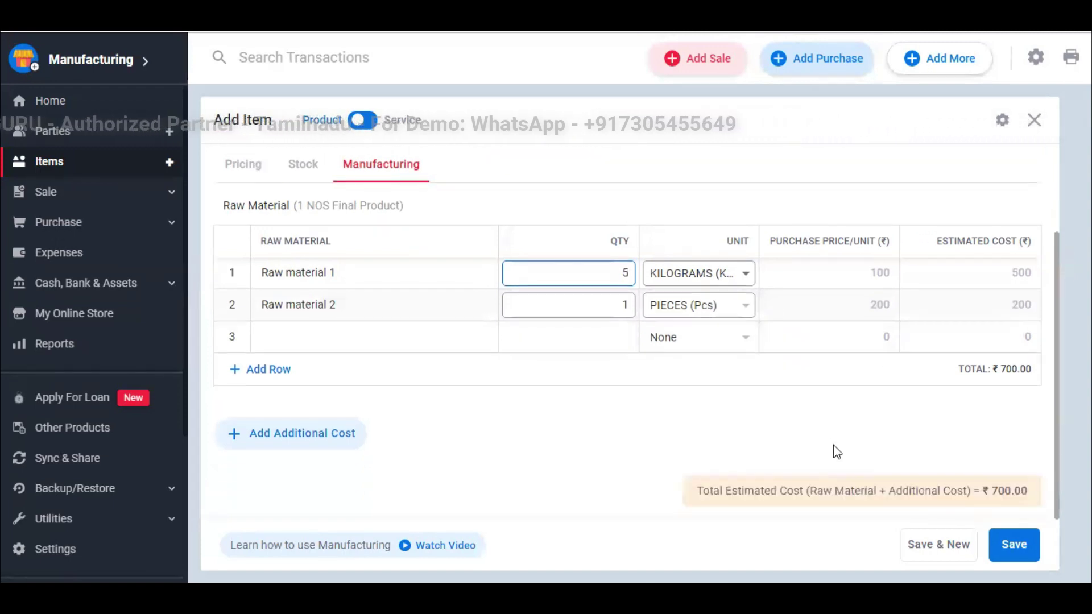
pyautogui.click(348, 436)
pyautogui.scroll(-1, 351, 445)
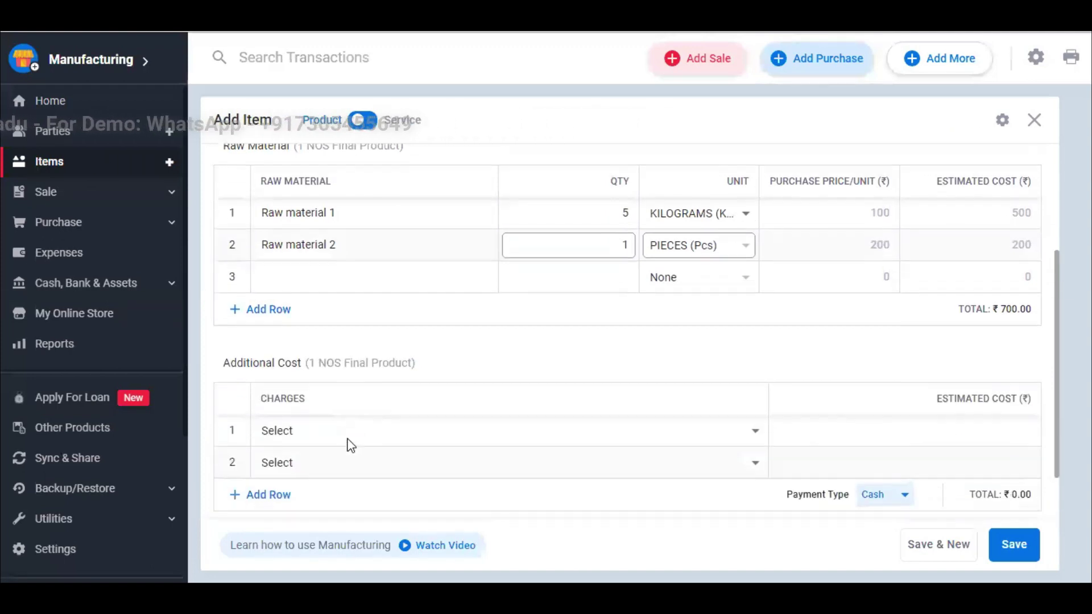
pyautogui.scroll(-1, 351, 445)
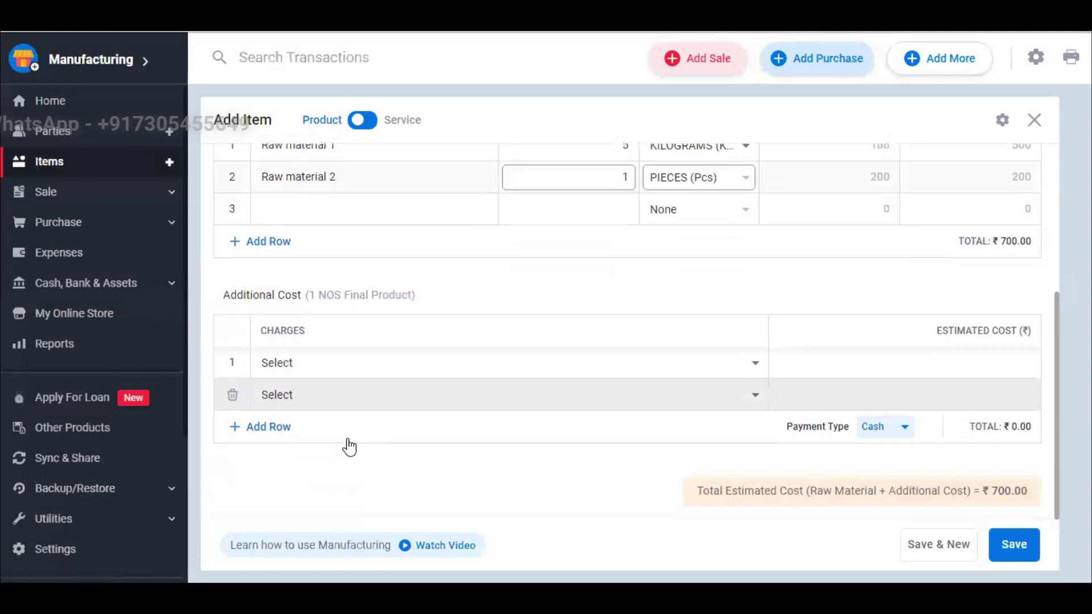
pyautogui.click(593, 374)
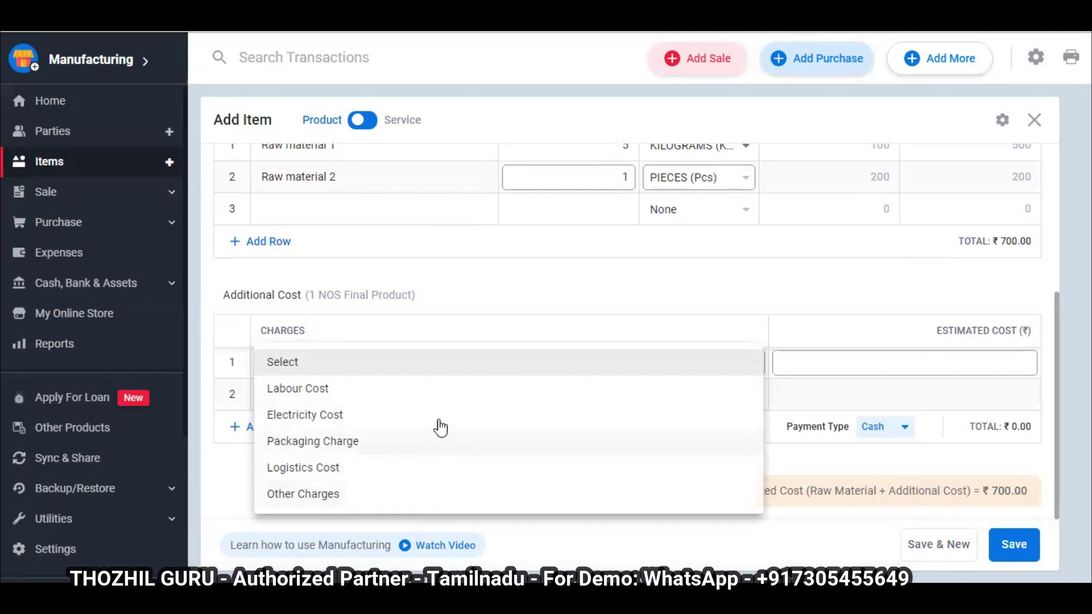
pyautogui.click(435, 389)
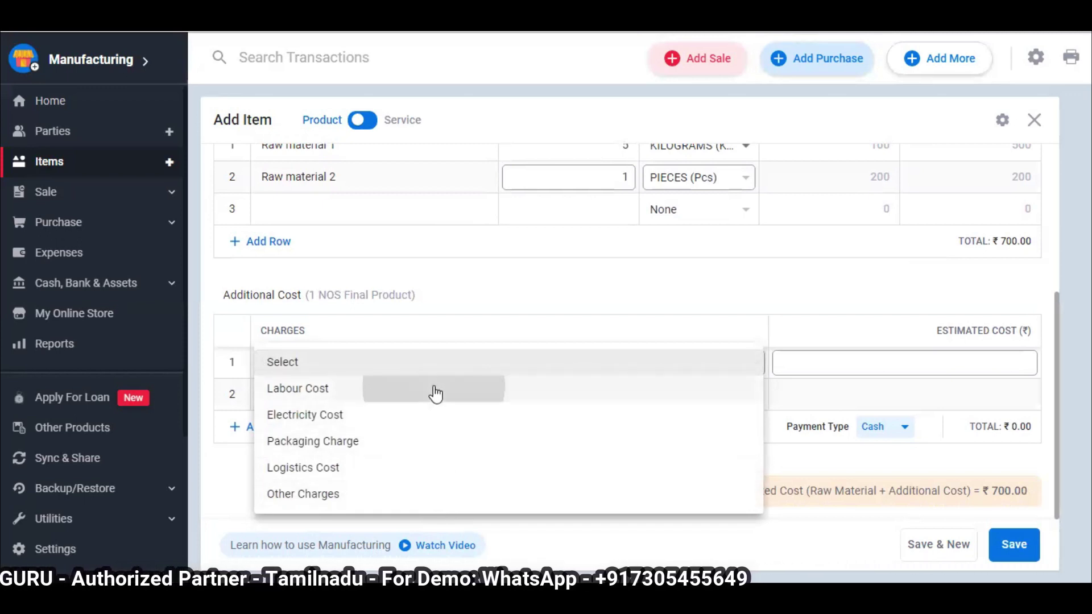
pyautogui.click(437, 394)
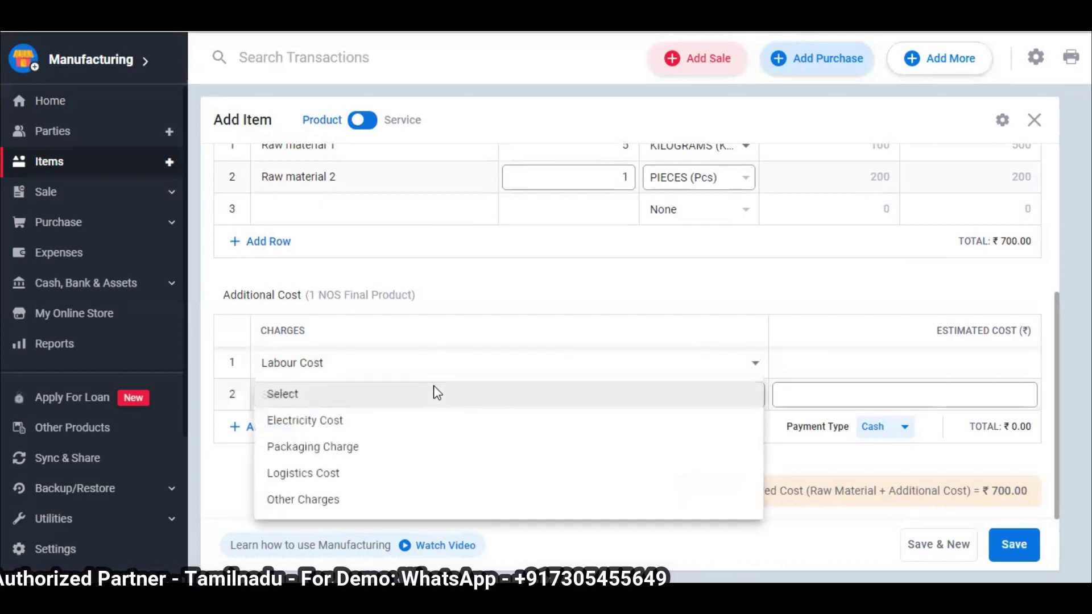
pyautogui.click(403, 449)
# Set the estimated cost of both Labour Cost and Packaging Charge to 10
pyautogui.click(929, 362)
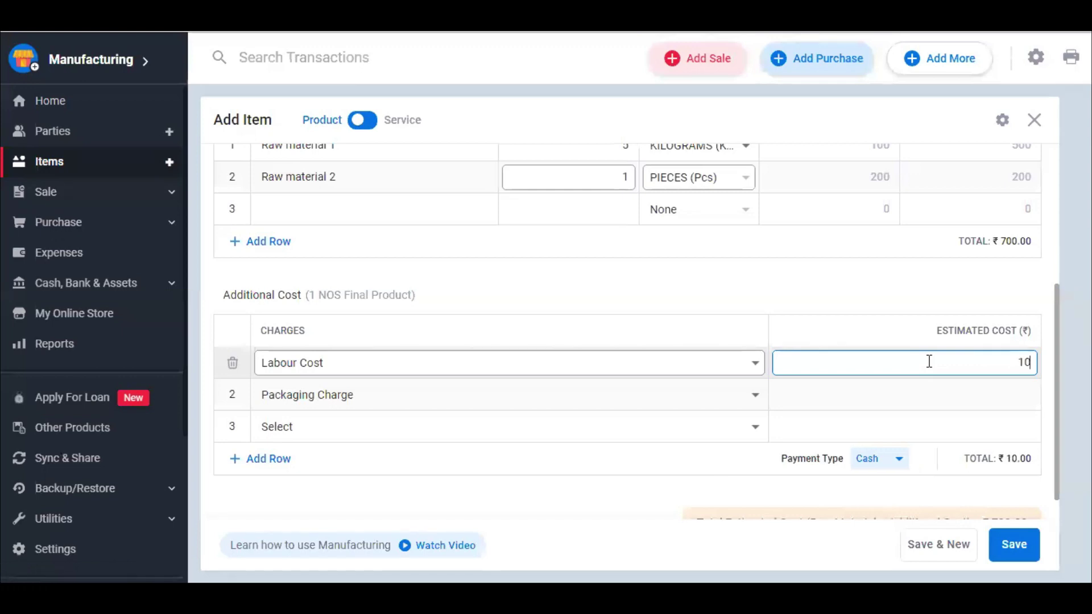
pyautogui.click(1019, 398)
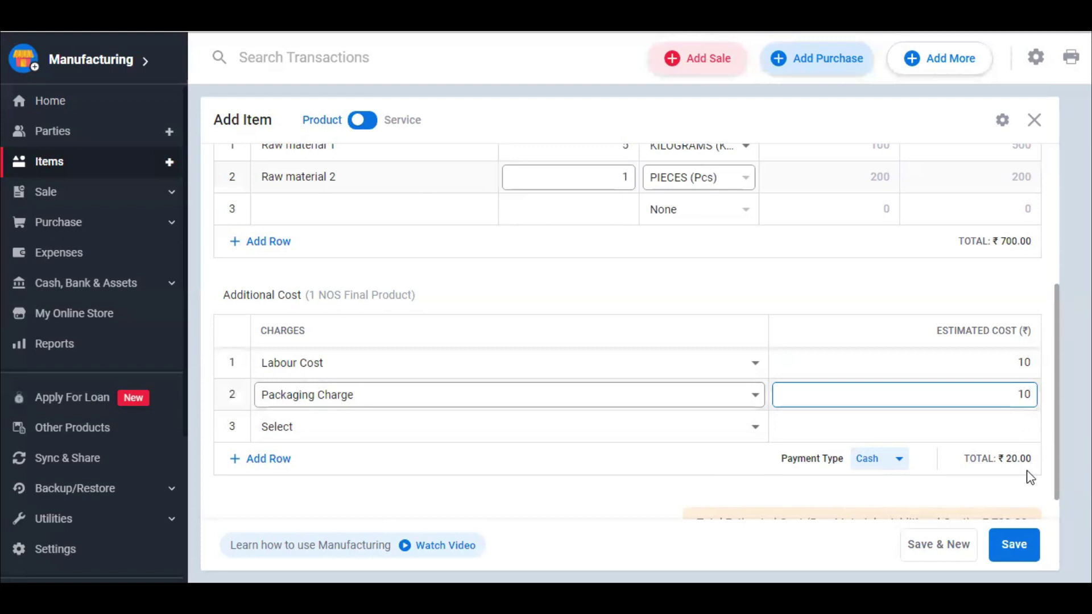
pyautogui.scroll(-1, 1029, 472)
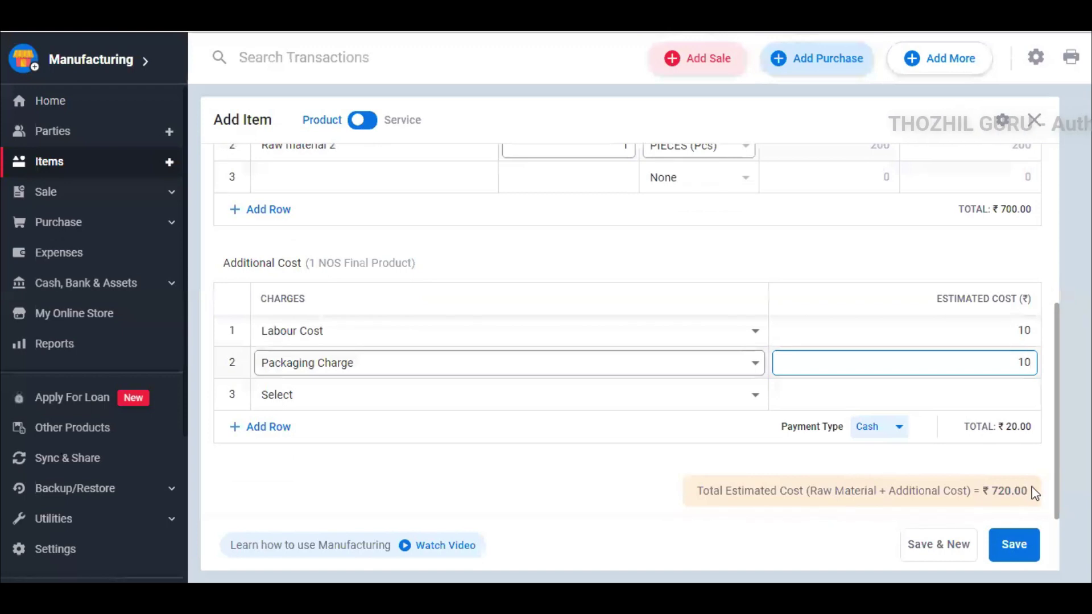
# Set the sale price of Final Product to 820 without tax
pyautogui.scroll(3, 1016, 495)
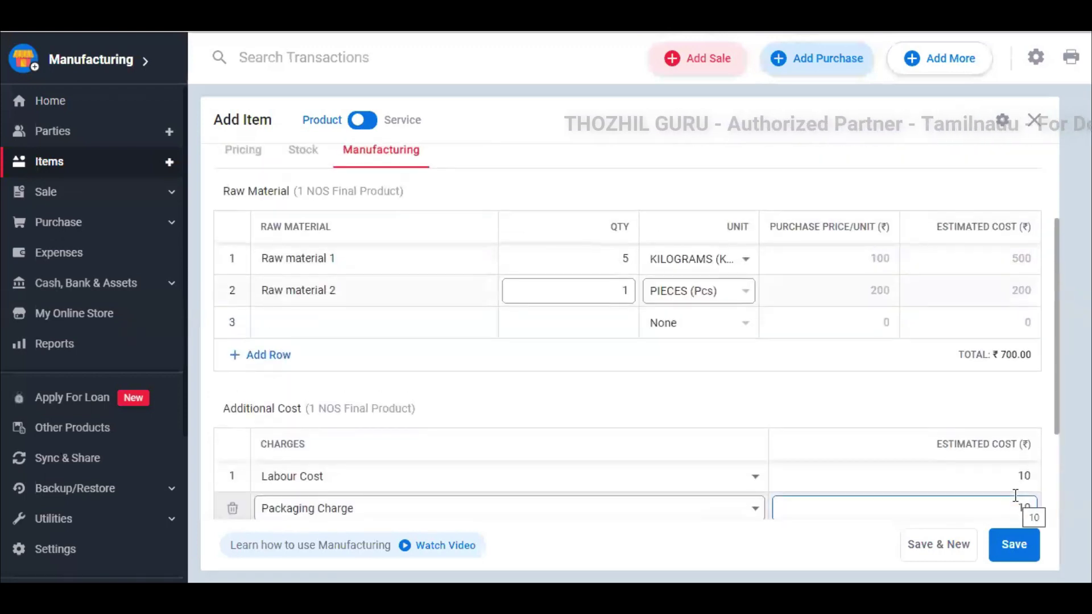
pyautogui.scroll(-3, 1016, 495)
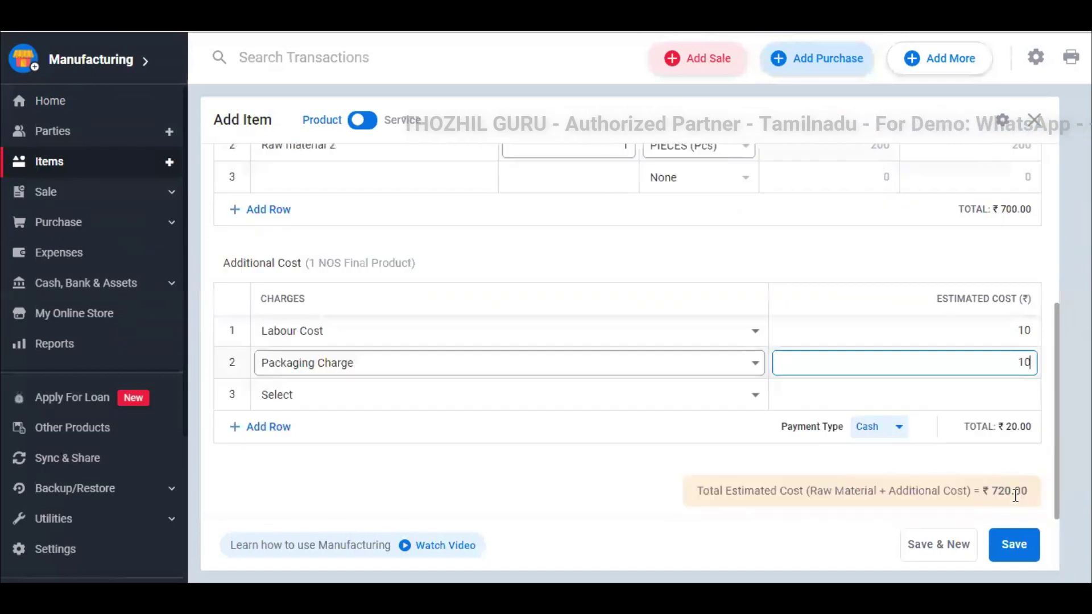
pyautogui.scroll(5, 1016, 495)
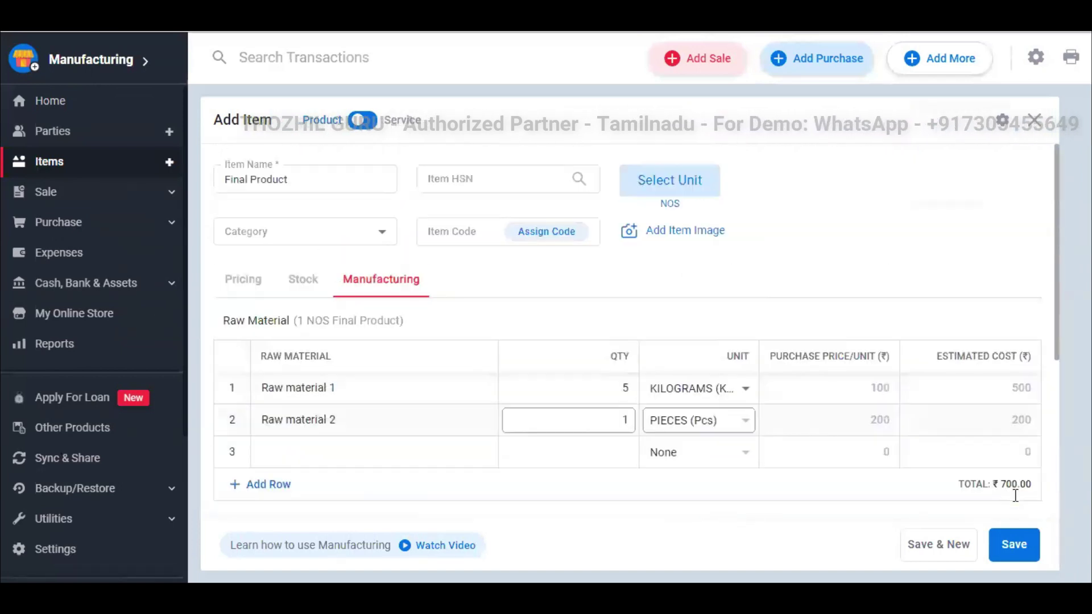
pyautogui.scroll(-2, 1017, 499)
pyautogui.scroll(-4, 1019, 504)
pyautogui.scroll(5, 1018, 501)
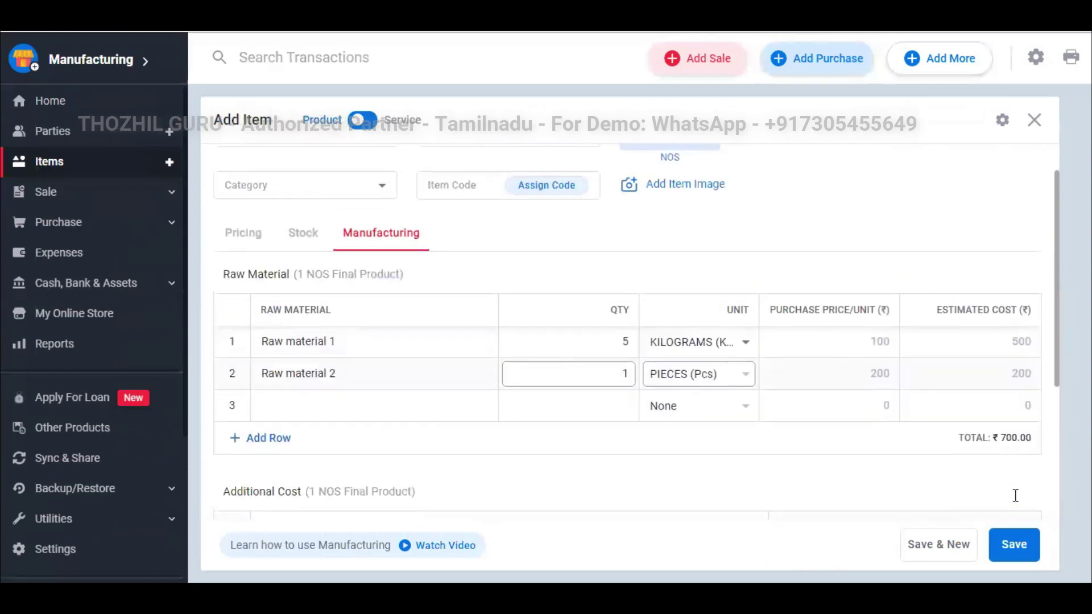
pyautogui.click(247, 247)
pyautogui.click(302, 361)
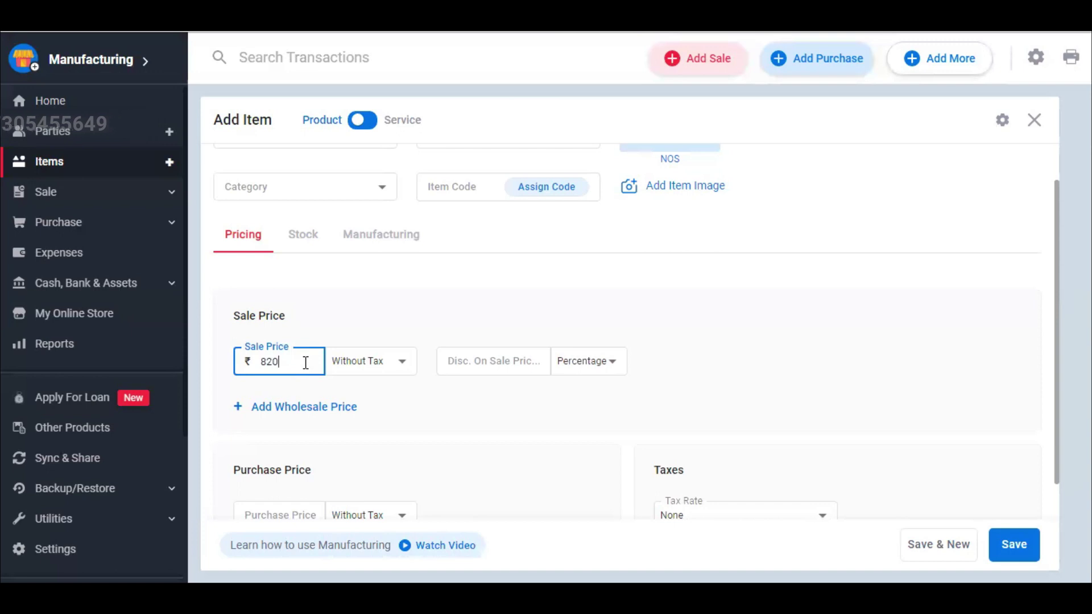
pyautogui.scroll(-1, 306, 367)
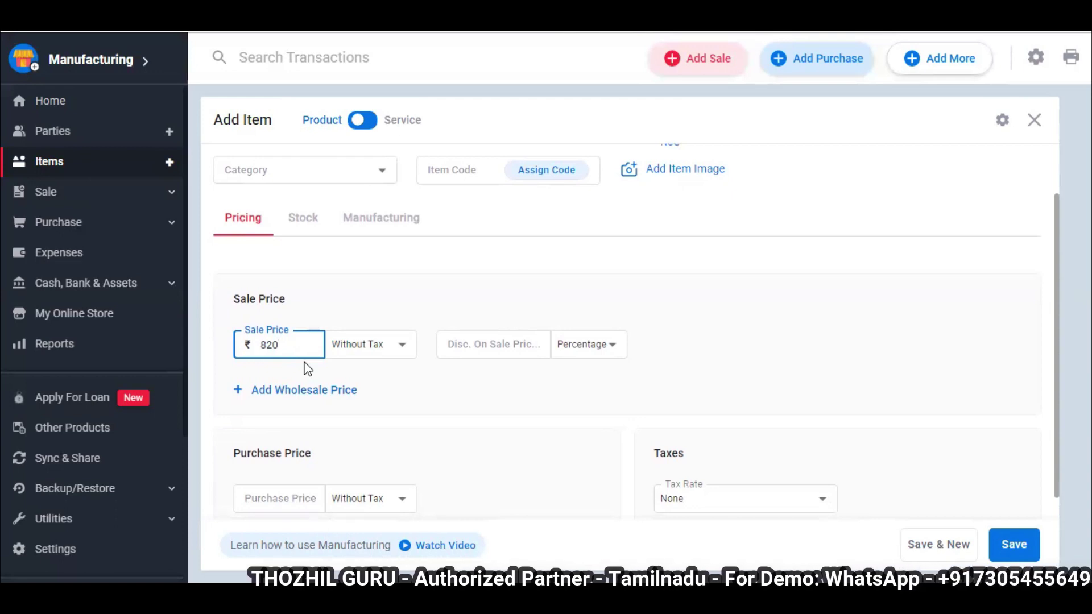
# Review the raw materials and additional costs of Final Product and save the item
pyautogui.click(382, 222)
pyautogui.scroll(1, 436, 315)
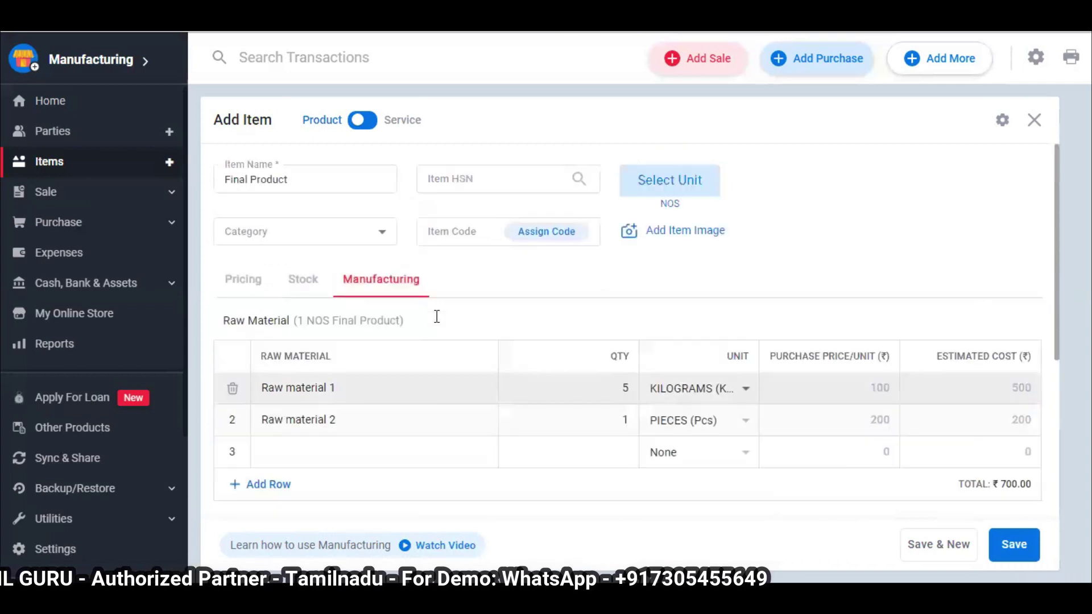
pyautogui.scroll(-2, 439, 327)
pyautogui.scroll(-2, 438, 332)
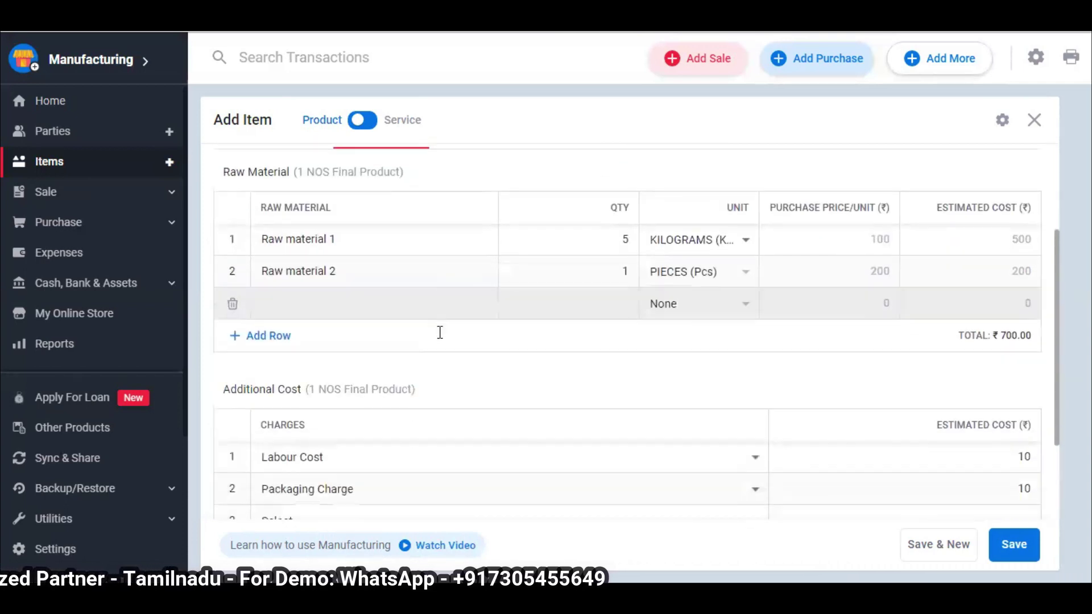
pyautogui.scroll(-2, 439, 332)
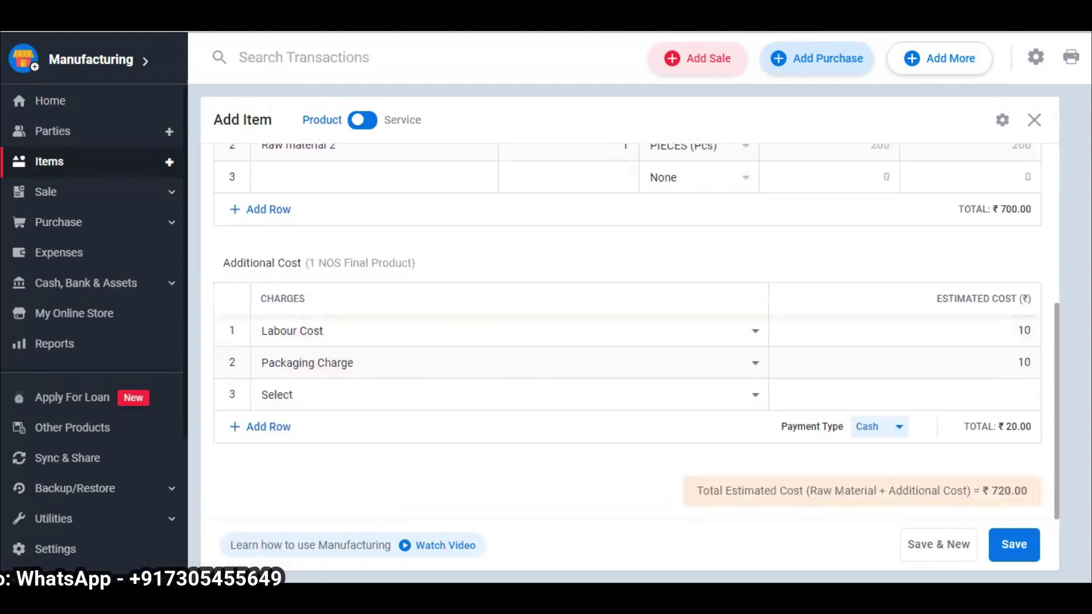
pyautogui.click(1028, 552)
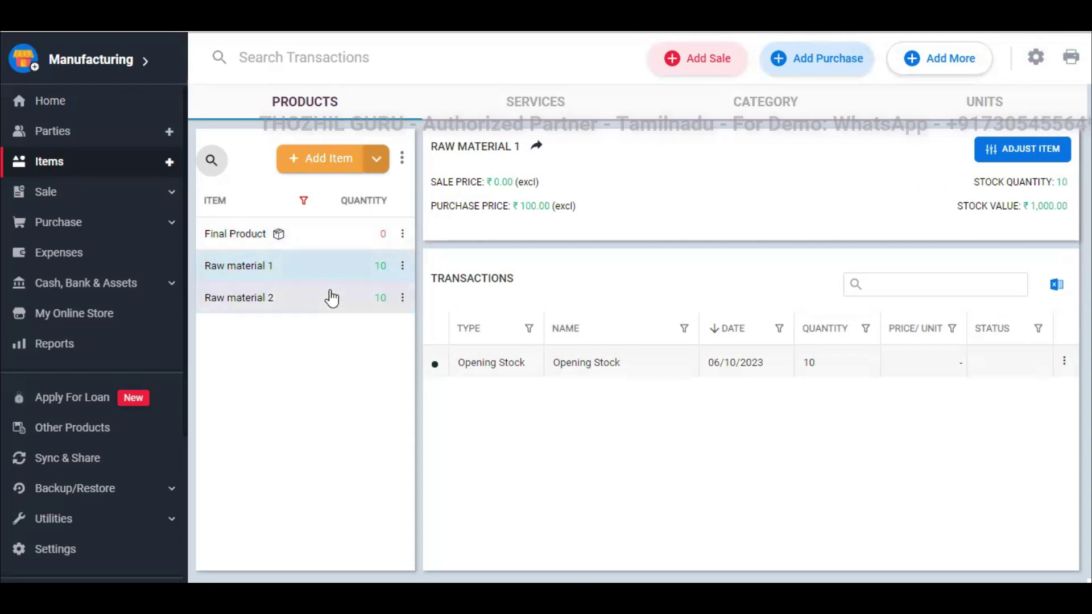
# Reopen Final Product for editing, assign it to a new category named Final Product and update the item
pyautogui.doubleClick(308, 241)
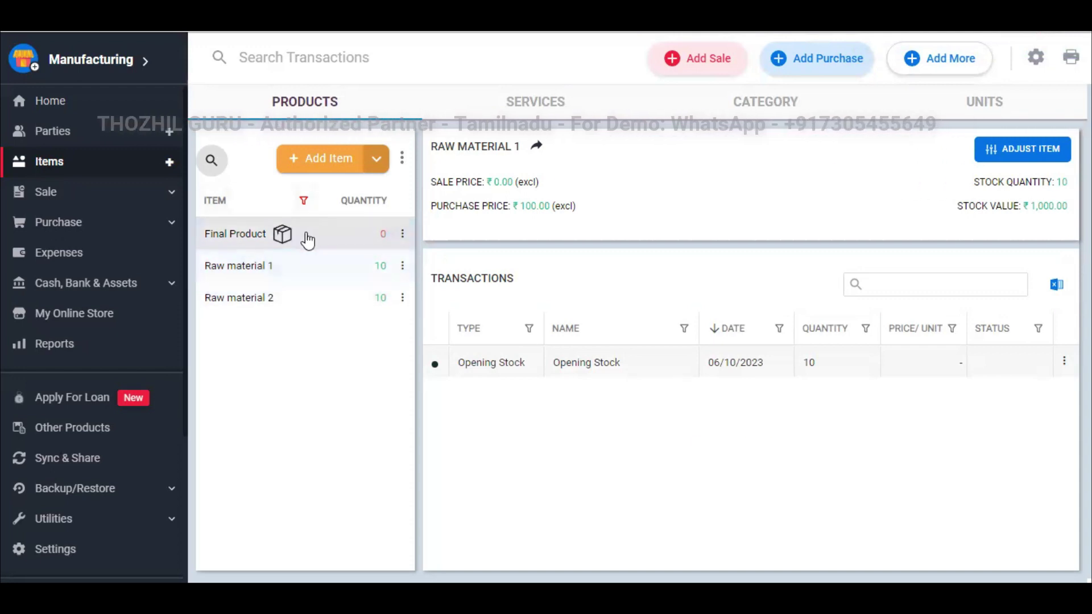
pyautogui.click(362, 242)
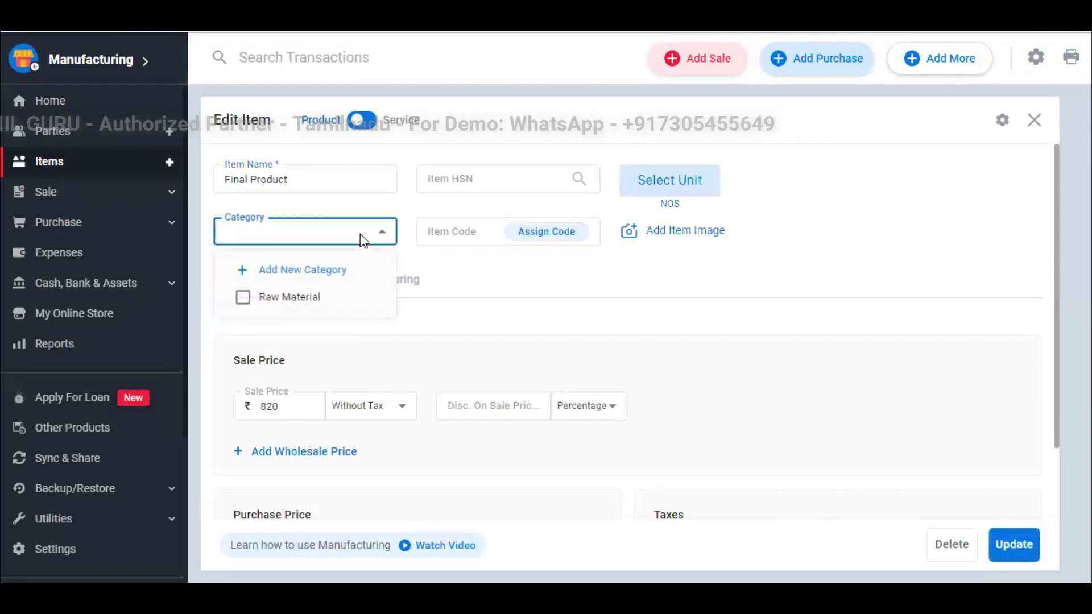
pyautogui.click(317, 273)
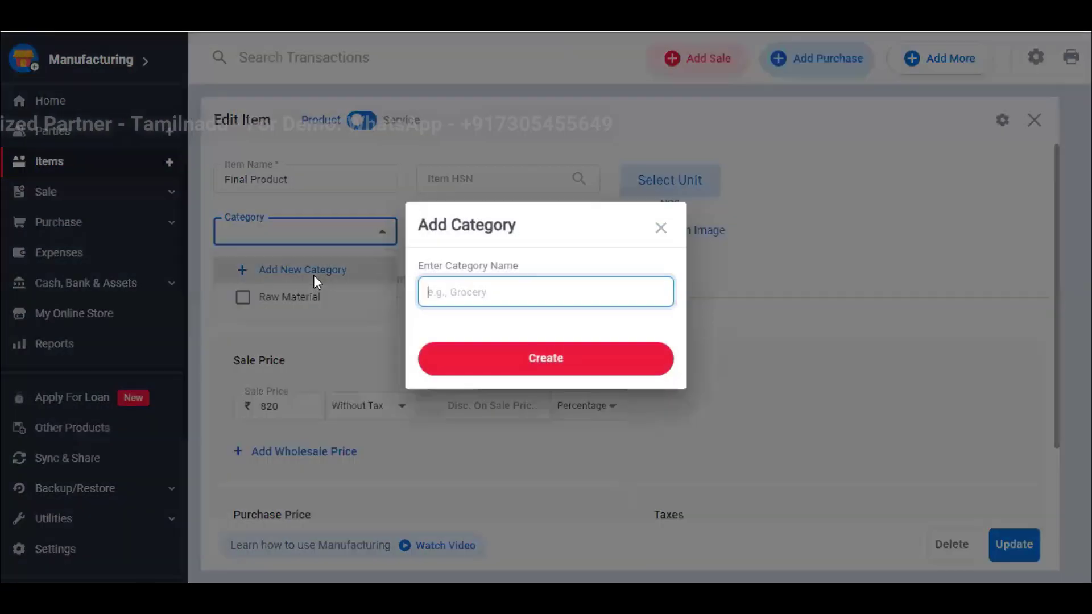
pyautogui.write('Final')
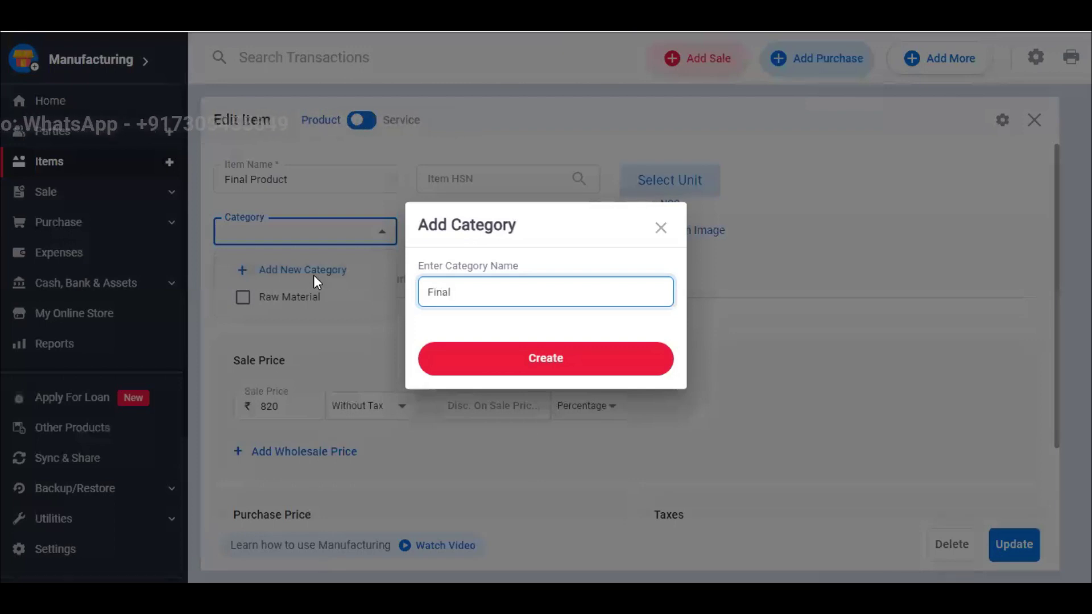
pyautogui.write(' Product')
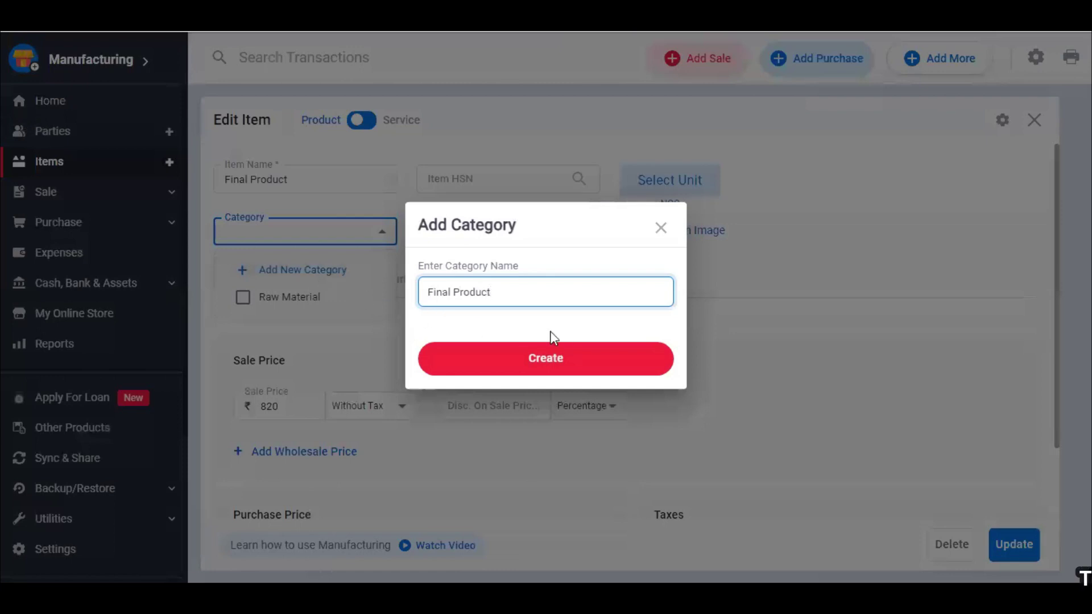
pyautogui.click(577, 359)
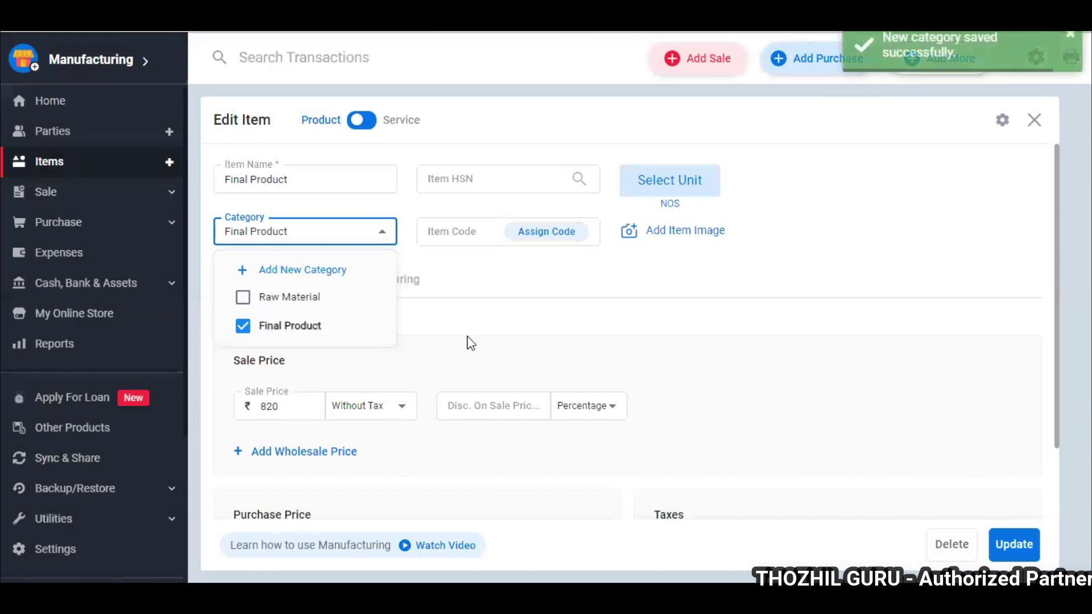
pyautogui.click(829, 356)
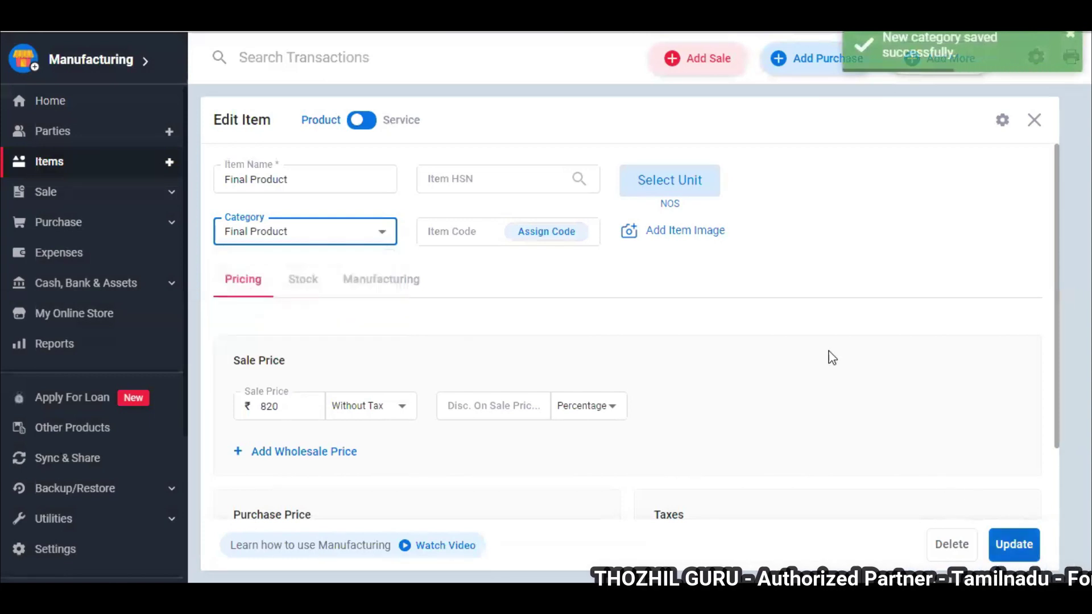
pyautogui.click(1014, 545)
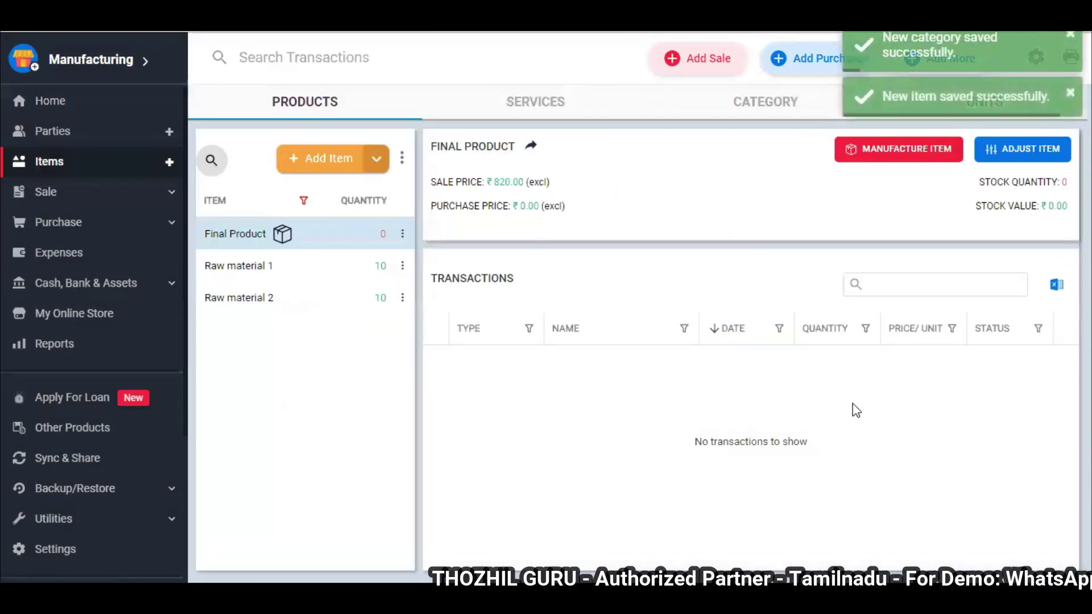
# View the items grouped under the Final Product and Raw Material categories
pyautogui.click(764, 113)
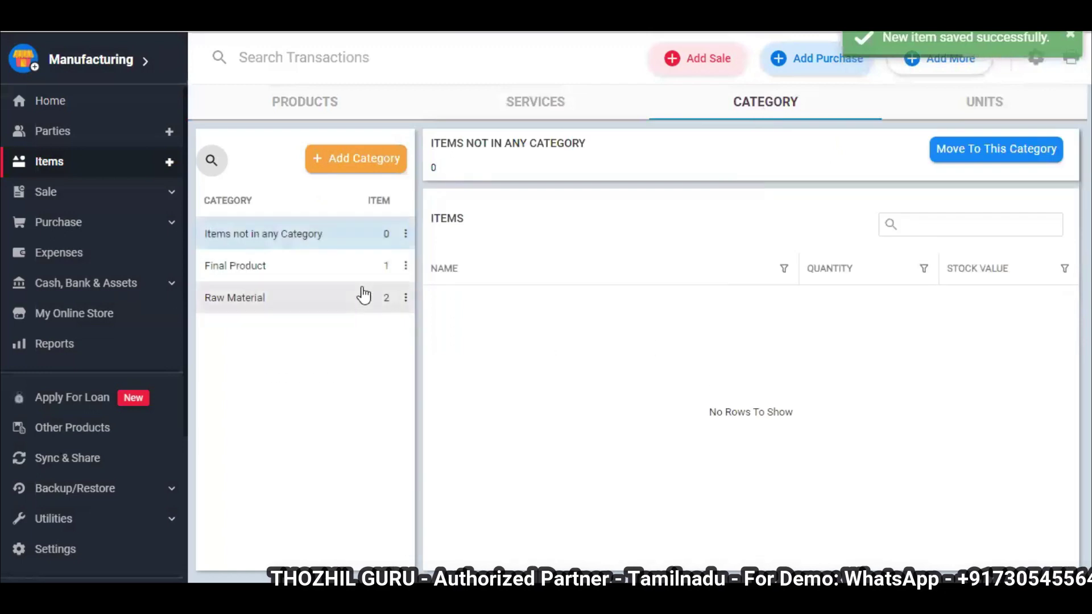
pyautogui.click(312, 269)
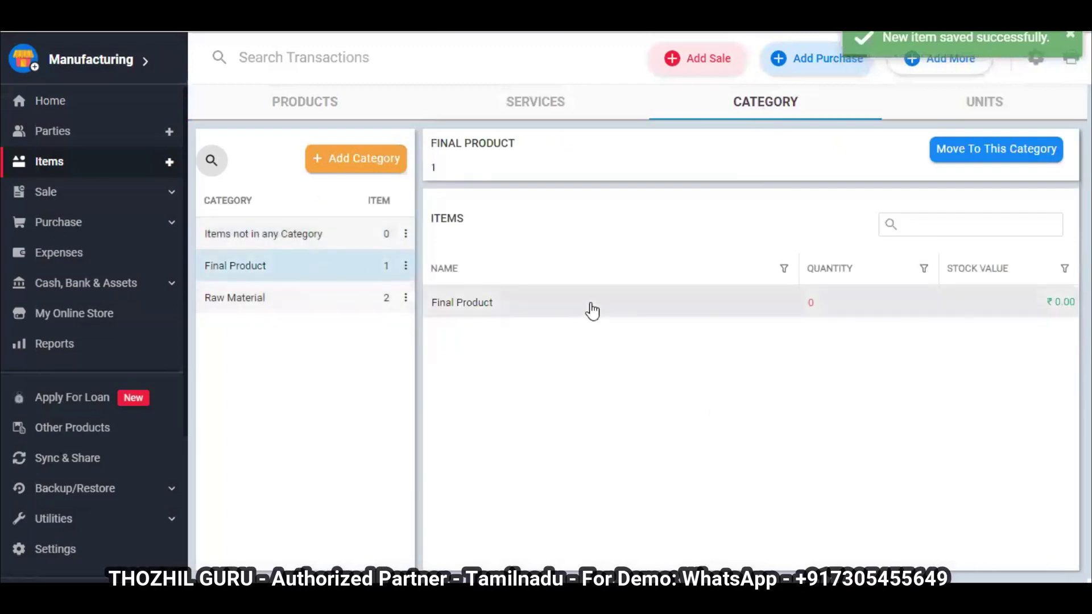
pyautogui.click(285, 298)
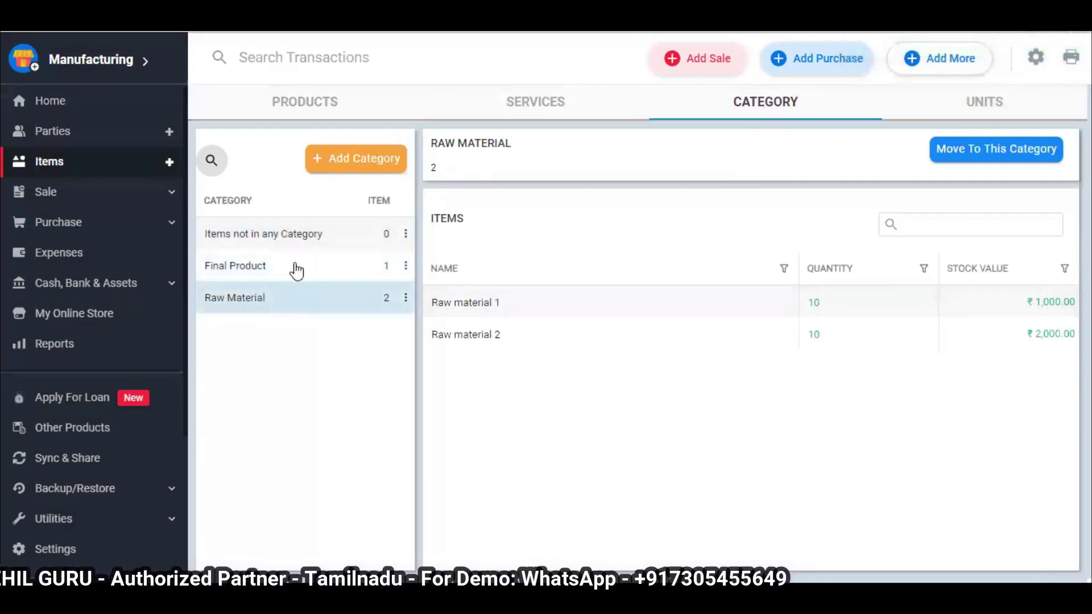
# Start manufacturing Final Product from the product list and set the manufactured quantity to 10
pyautogui.click(334, 111)
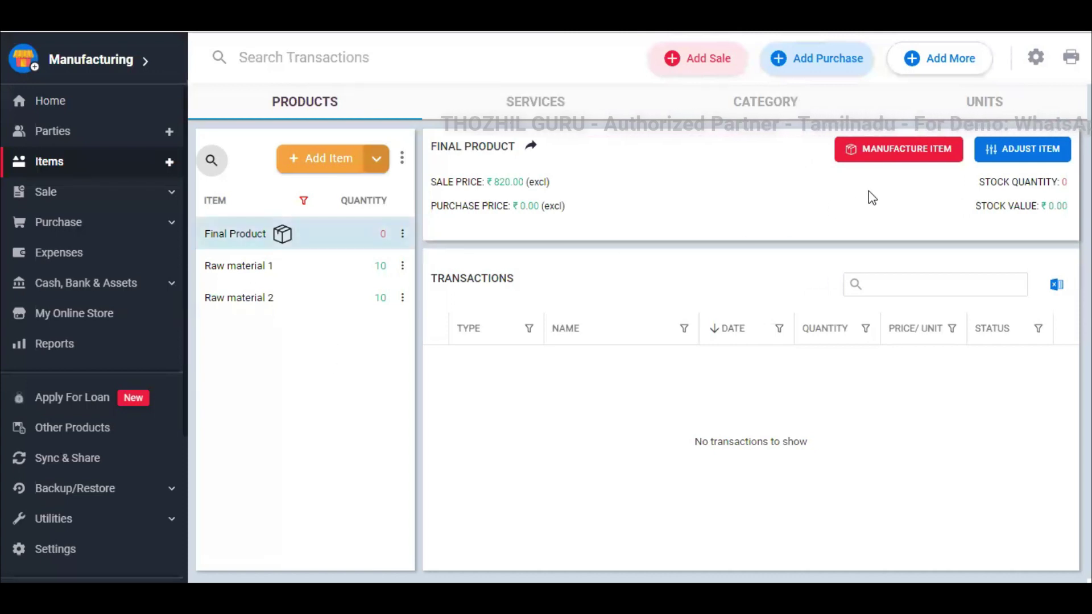
pyautogui.click(904, 152)
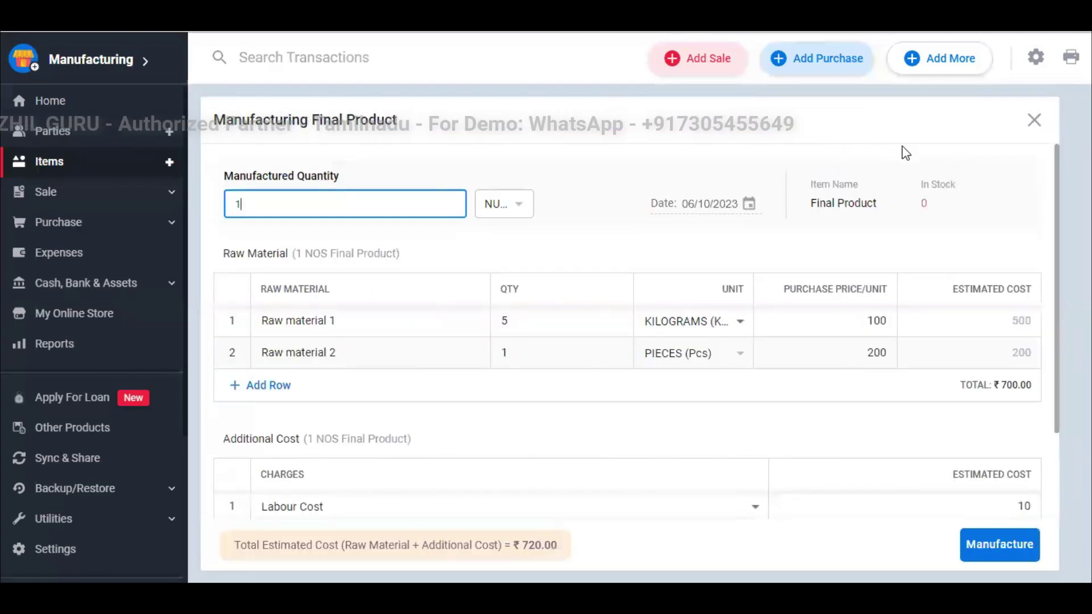
pyautogui.scroll(-1, 446, 397)
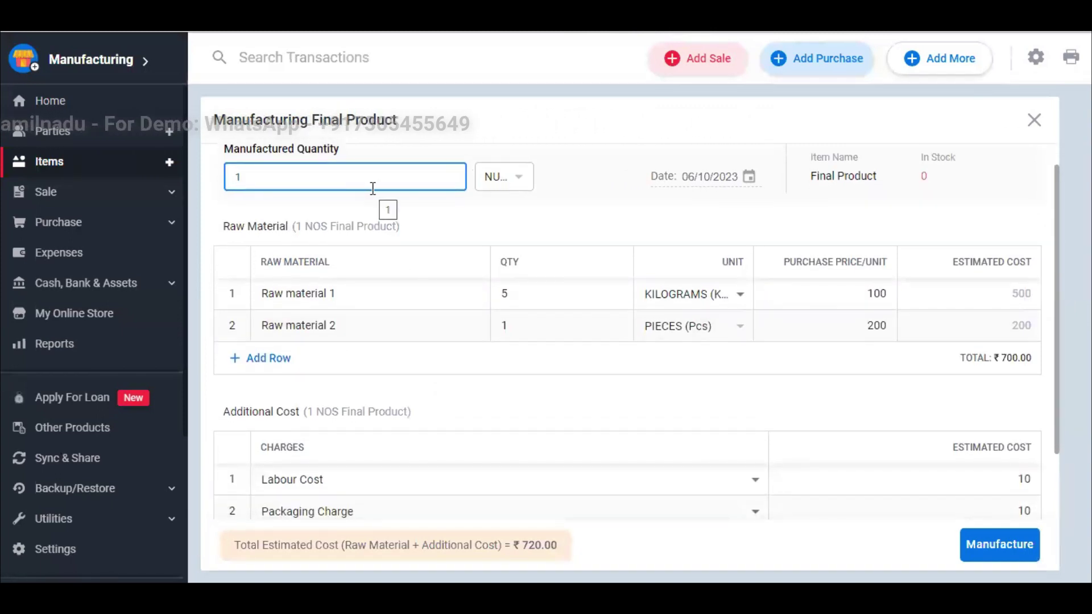
pyautogui.scroll(-1, 413, 284)
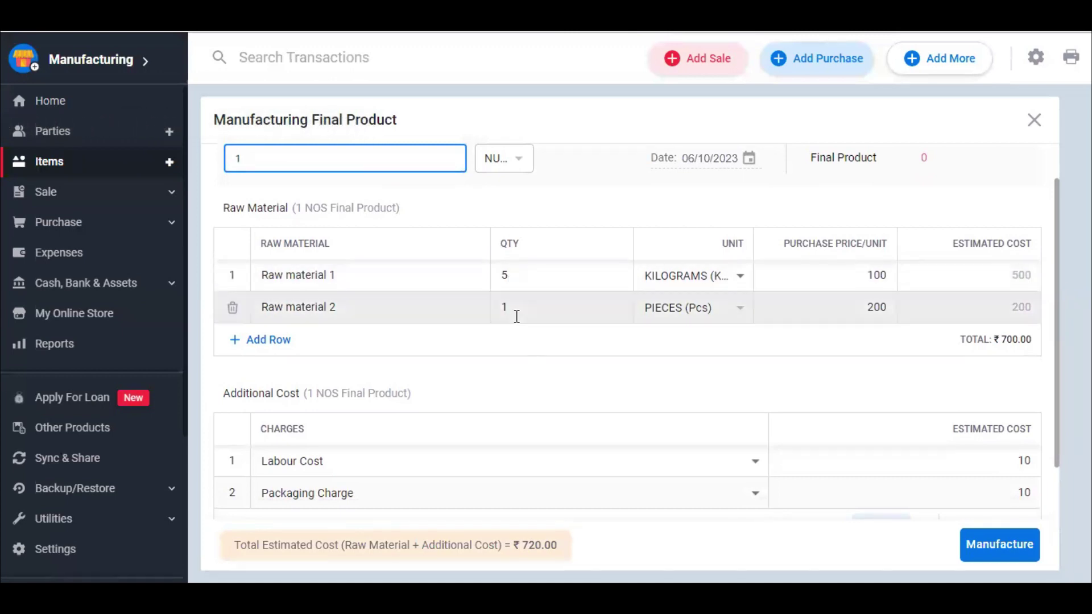
pyautogui.scroll(2, 516, 317)
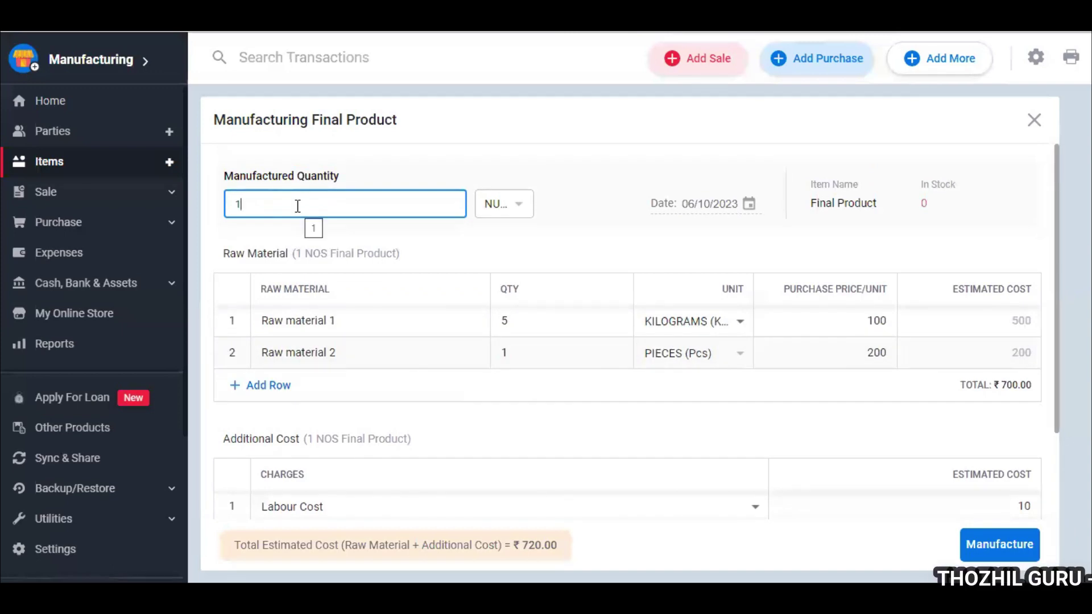
pyautogui.click(463, 403)
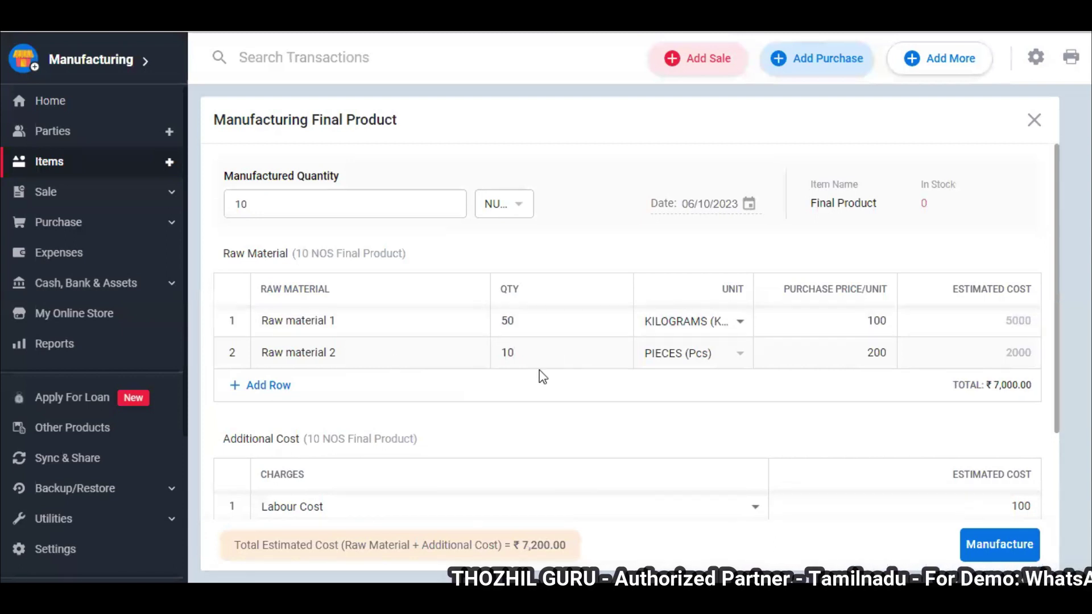
# Check the raw material quantities and additional costs for the 10 units and manufacture the batch of Final Product
pyautogui.scroll(-2, 540, 370)
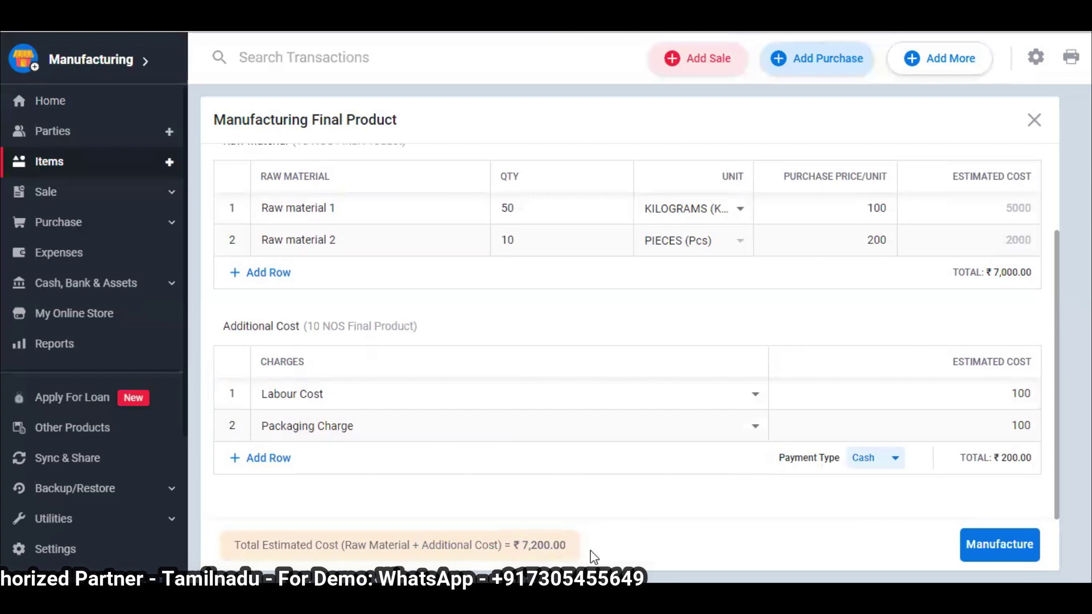
pyautogui.scroll(2, 578, 424)
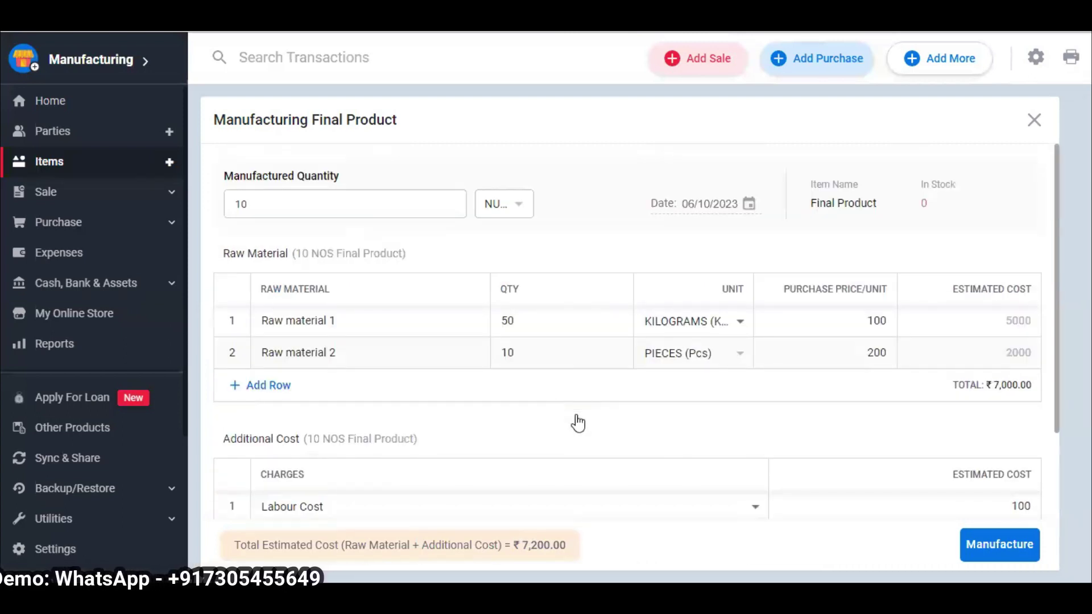
pyautogui.scroll(-2, 578, 423)
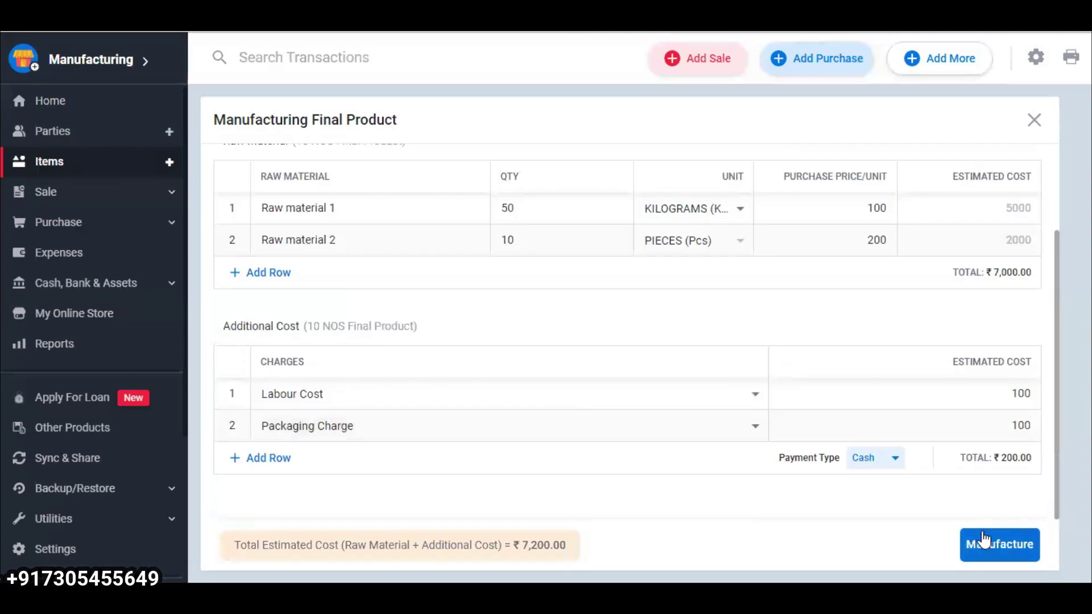
pyautogui.scroll(1, 619, 345)
pyautogui.scroll(-1, 619, 346)
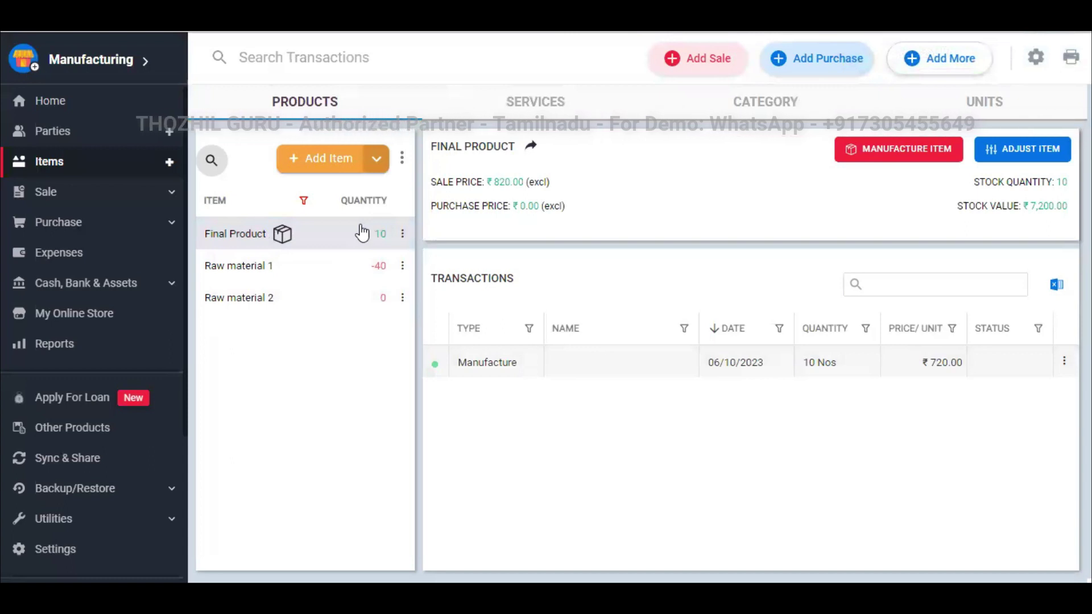
# Start a new sale invoice and add Final Product as its first item
pyautogui.click(684, 67)
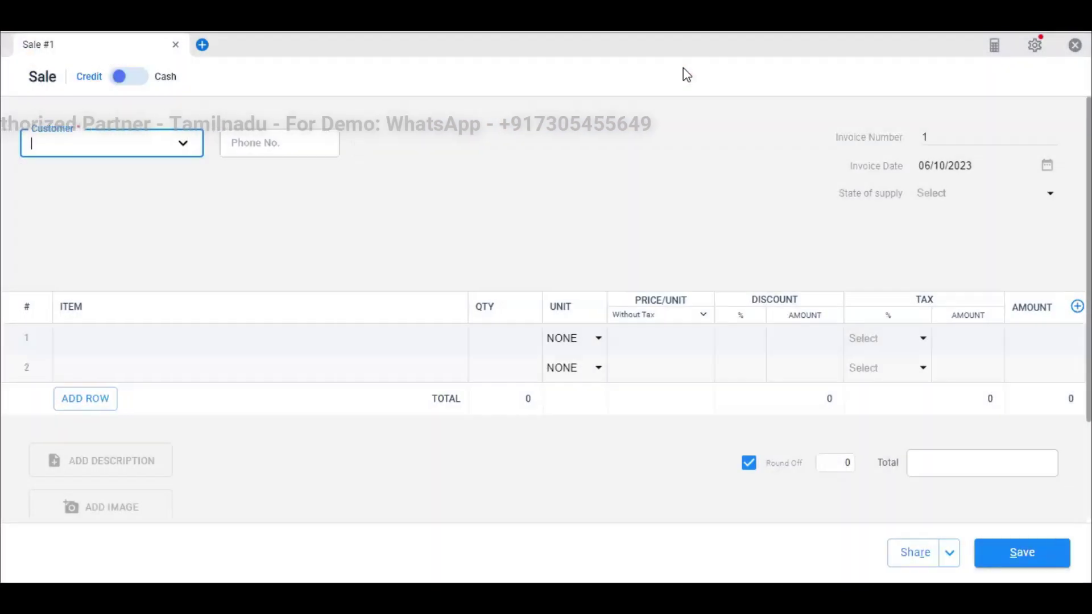
pyautogui.click(179, 144)
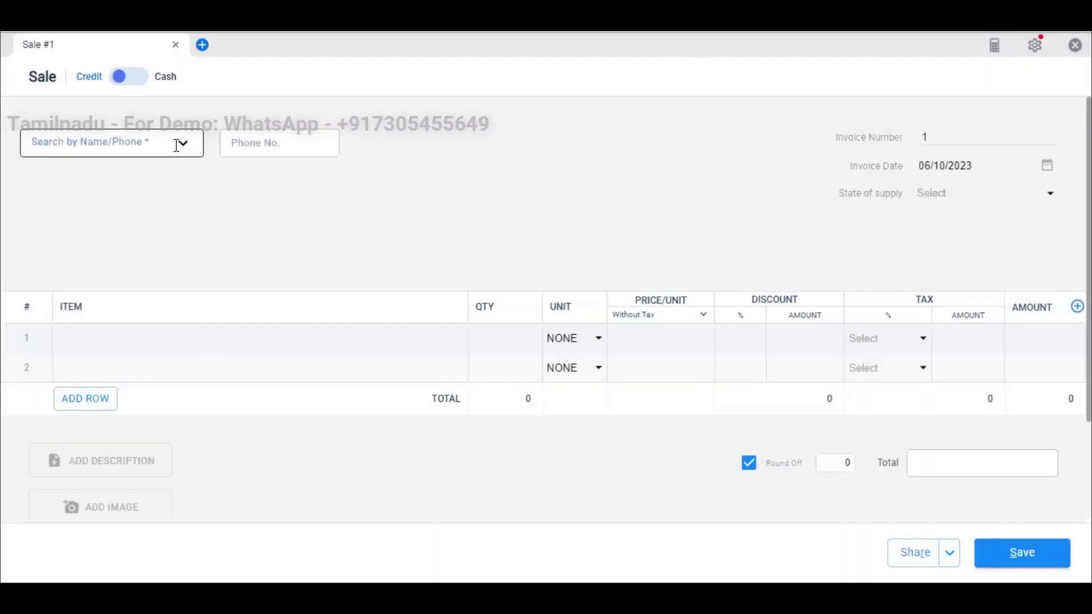
pyautogui.click(155, 336)
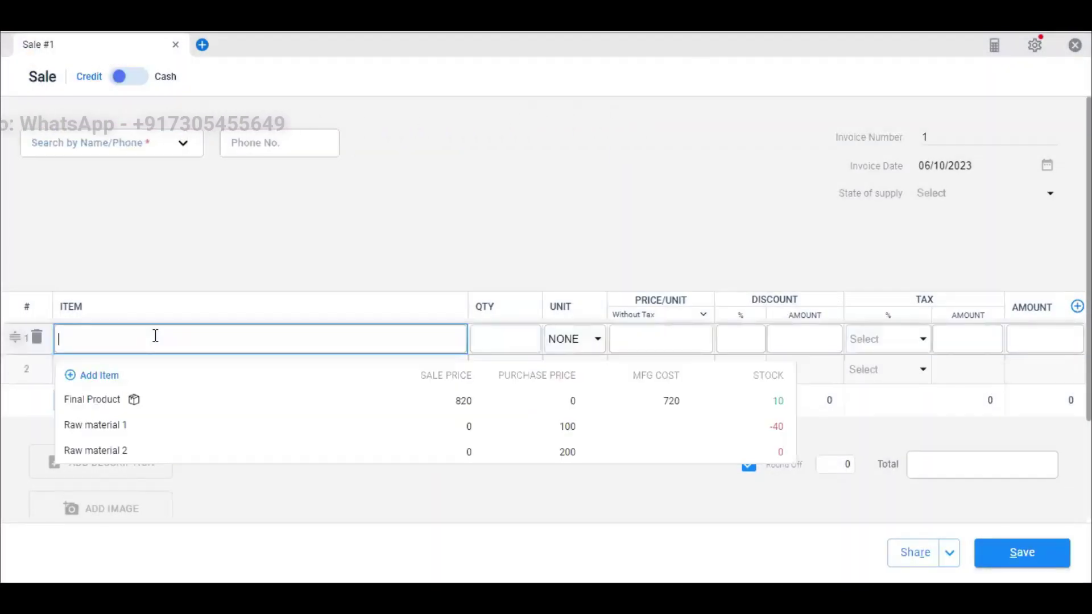
pyautogui.click(136, 412)
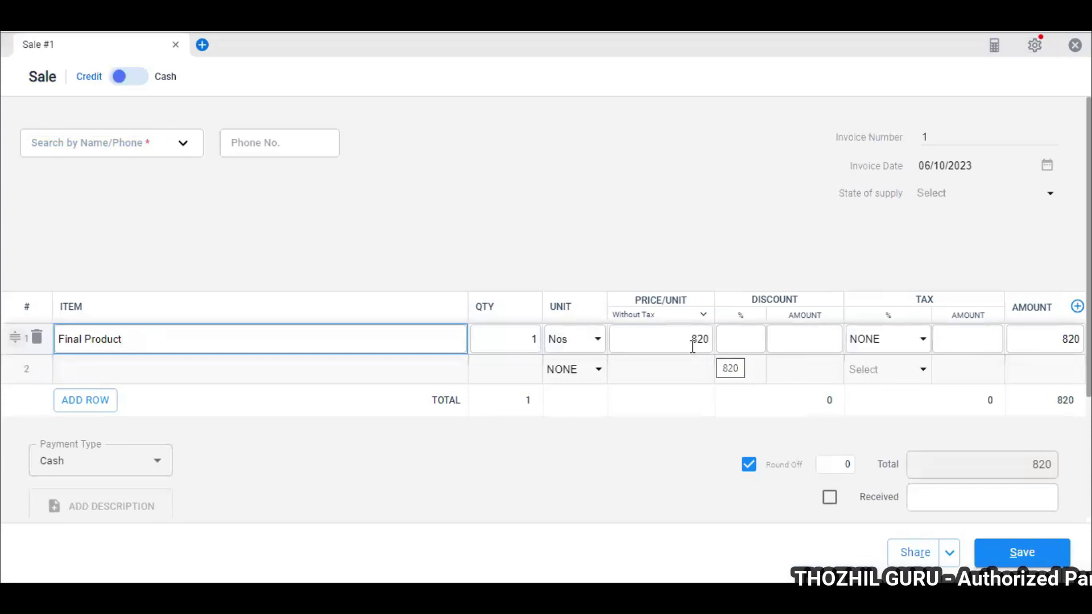
# Close the sale invoice for Final Product without saving it
pyautogui.press('Escape')
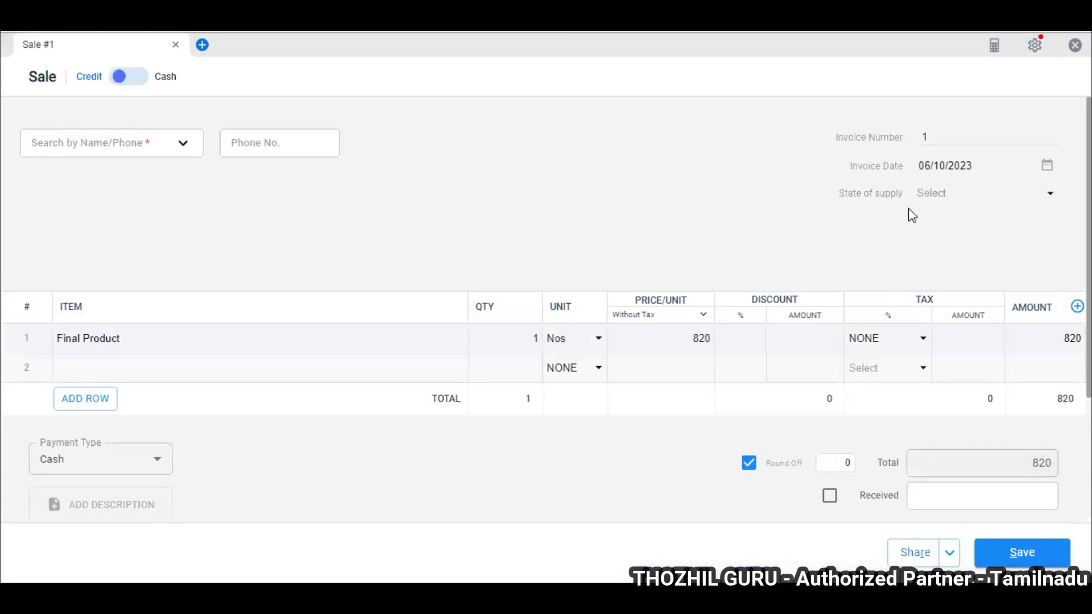
pyautogui.press('Escape')
pyautogui.click(672, 342)
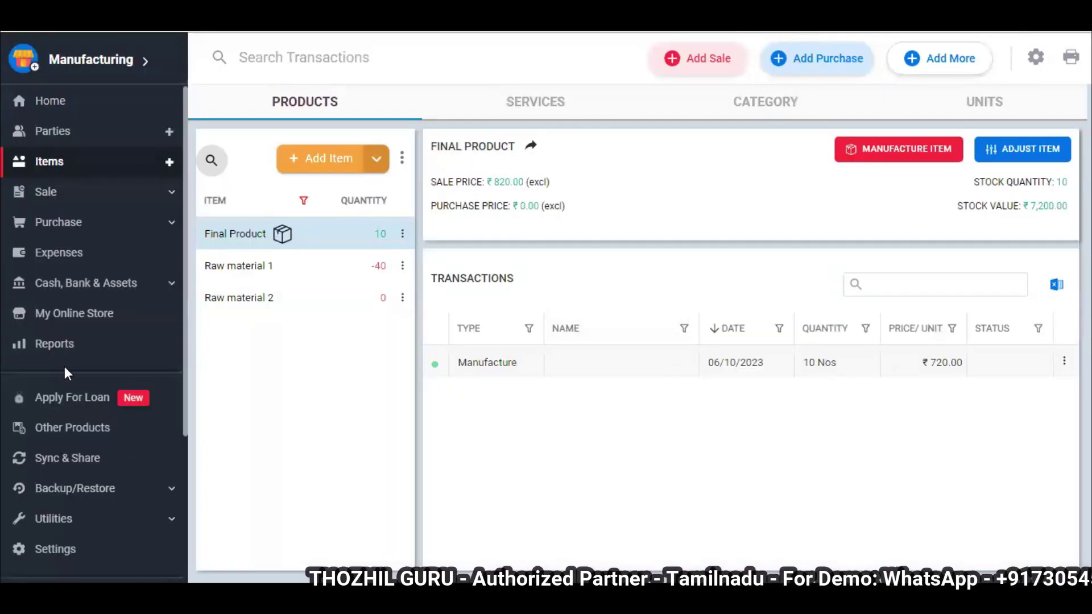
# Open the Manufacturing Report for this month and look over its Final Product entry and item name filter
pyautogui.click(78, 356)
pyautogui.scroll(-6, 193, 418)
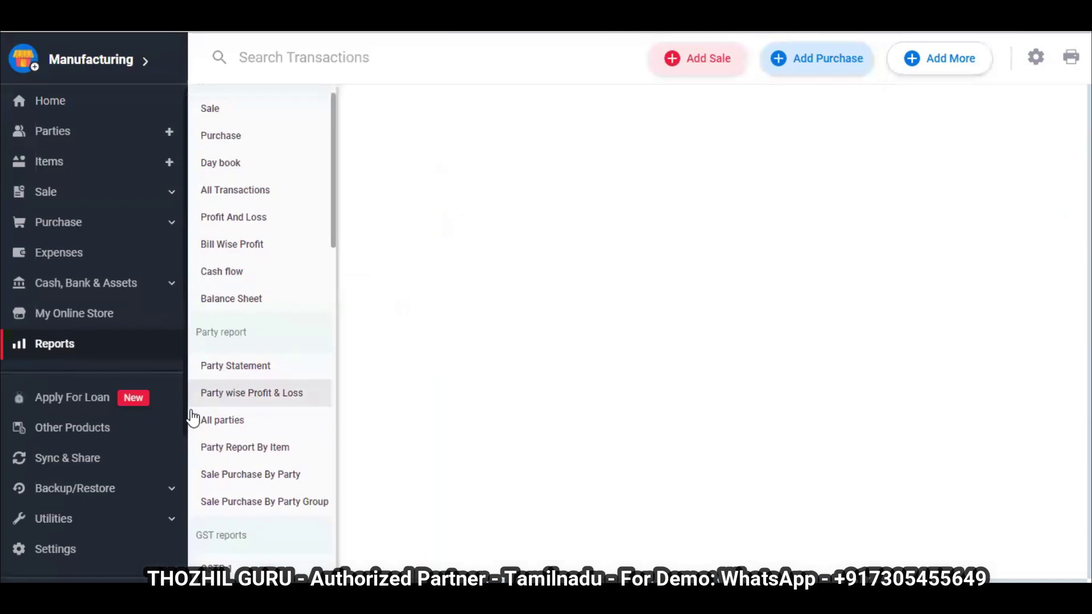
pyautogui.scroll(-6, 192, 418)
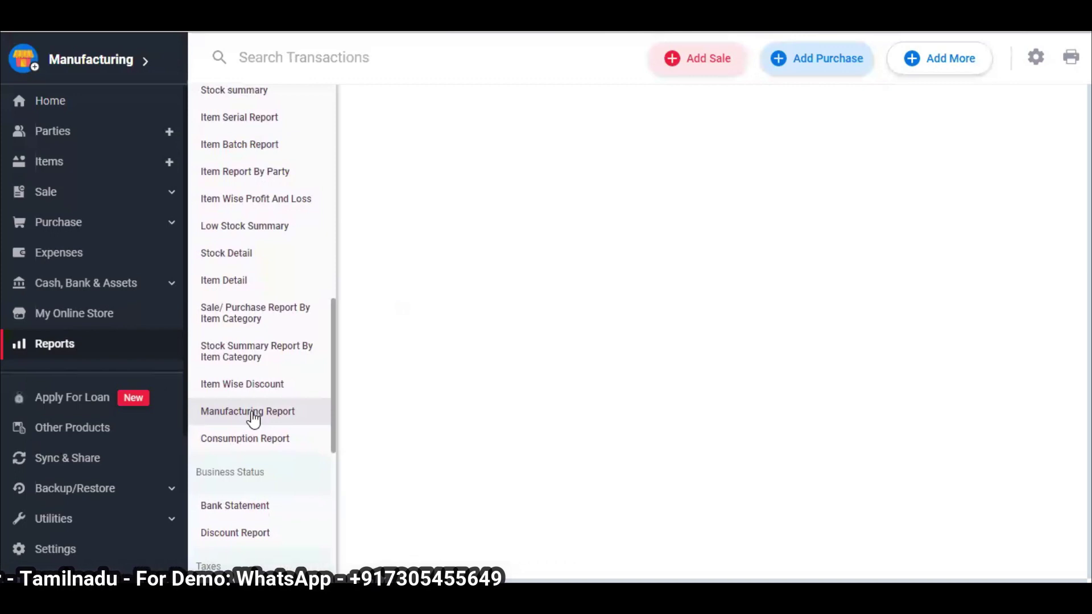
pyautogui.click(253, 419)
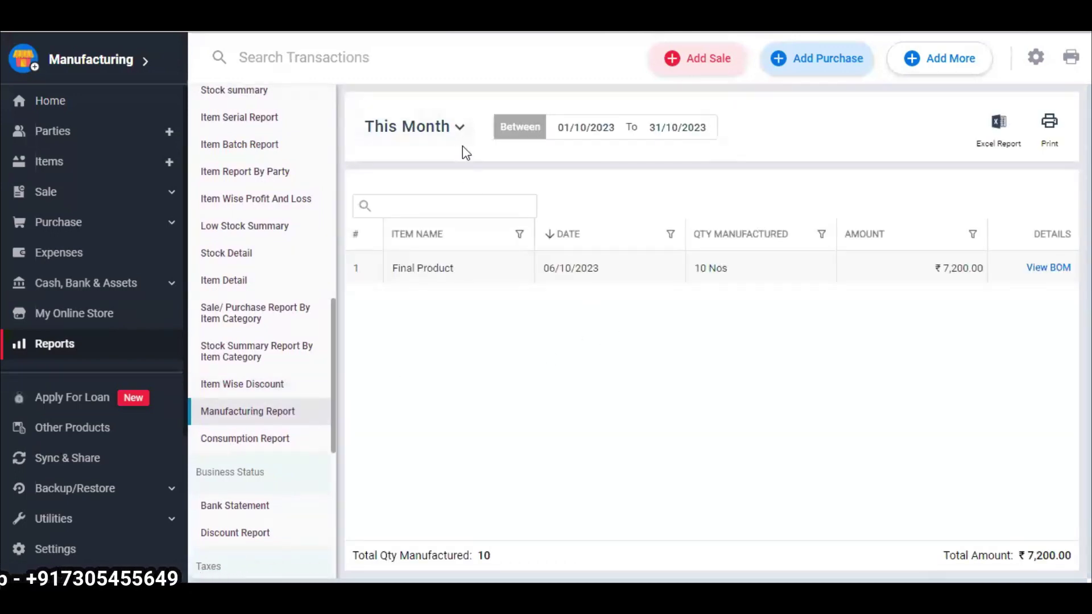
pyautogui.click(520, 236)
pyautogui.click(448, 303)
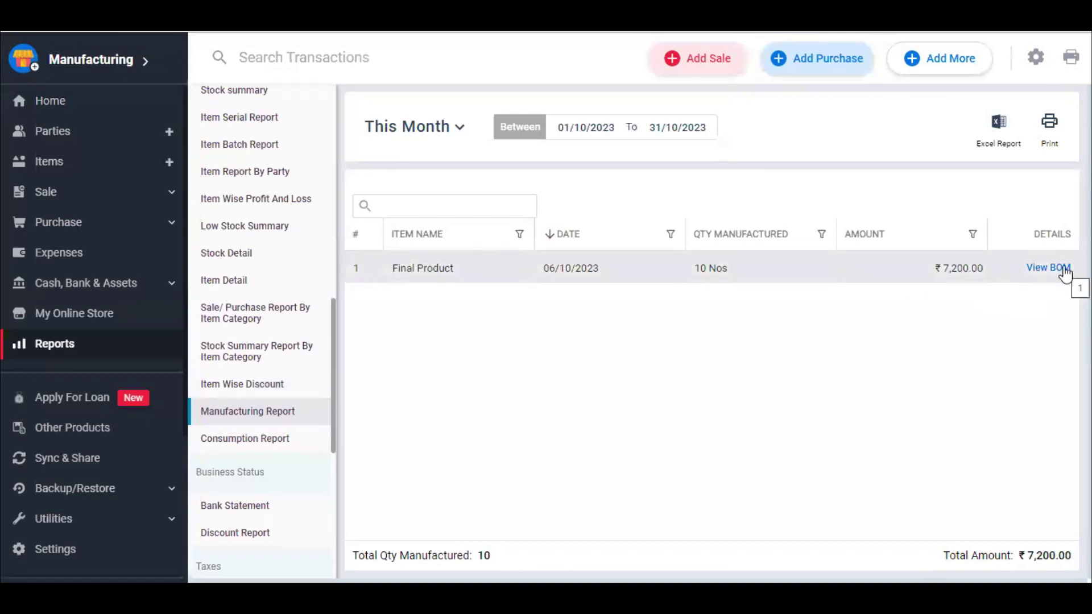
# Review the bill of materials of the manufactured Final Product without changing it, and view the Consumption Report
pyautogui.scroll(-3, 675, 358)
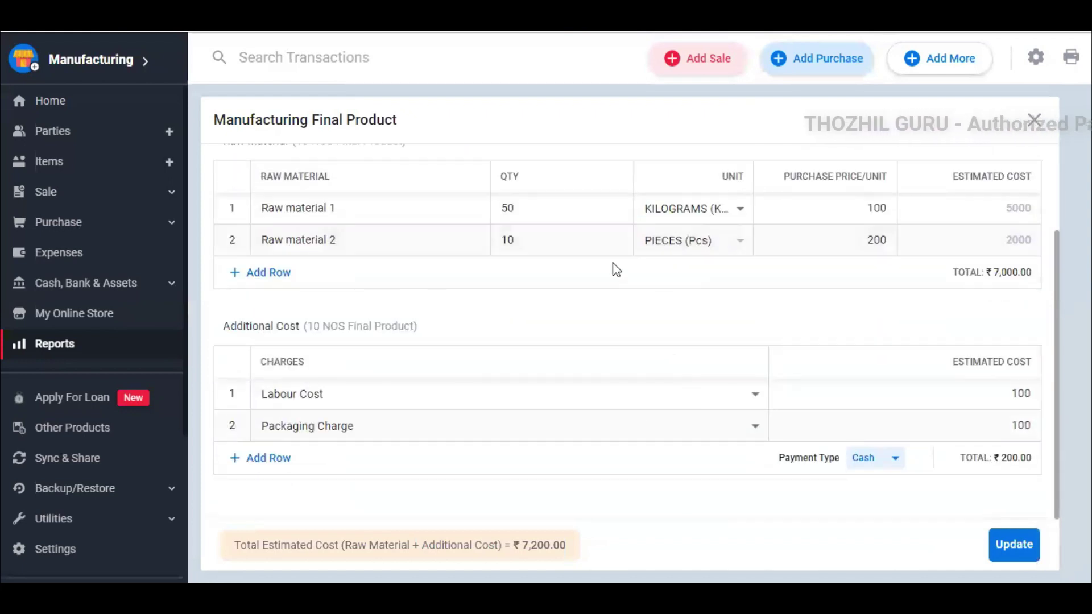
pyautogui.scroll(3, 617, 270)
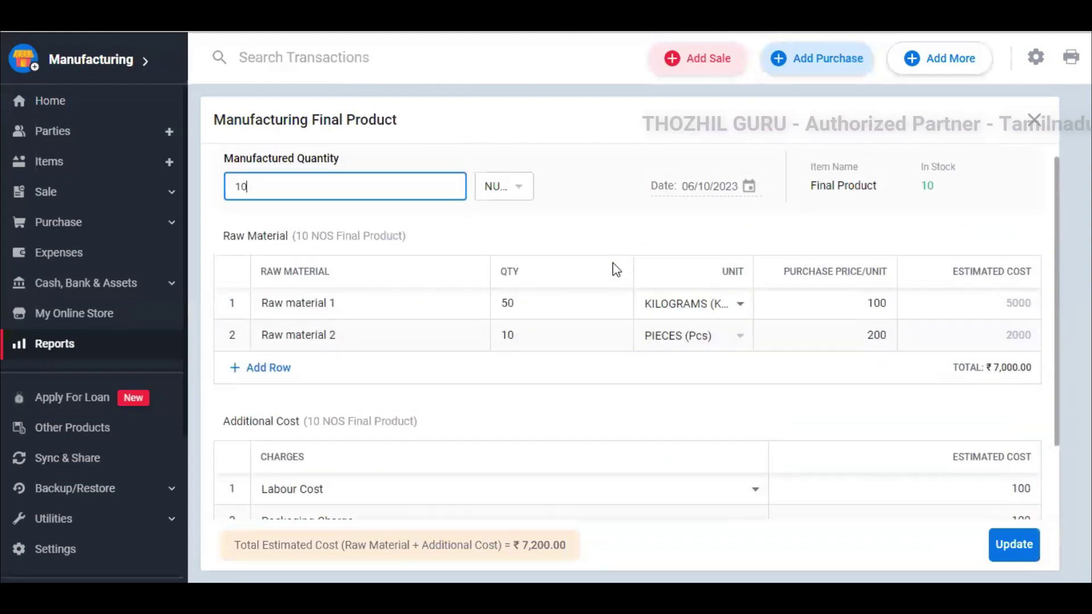
pyautogui.scroll(-3, 616, 270)
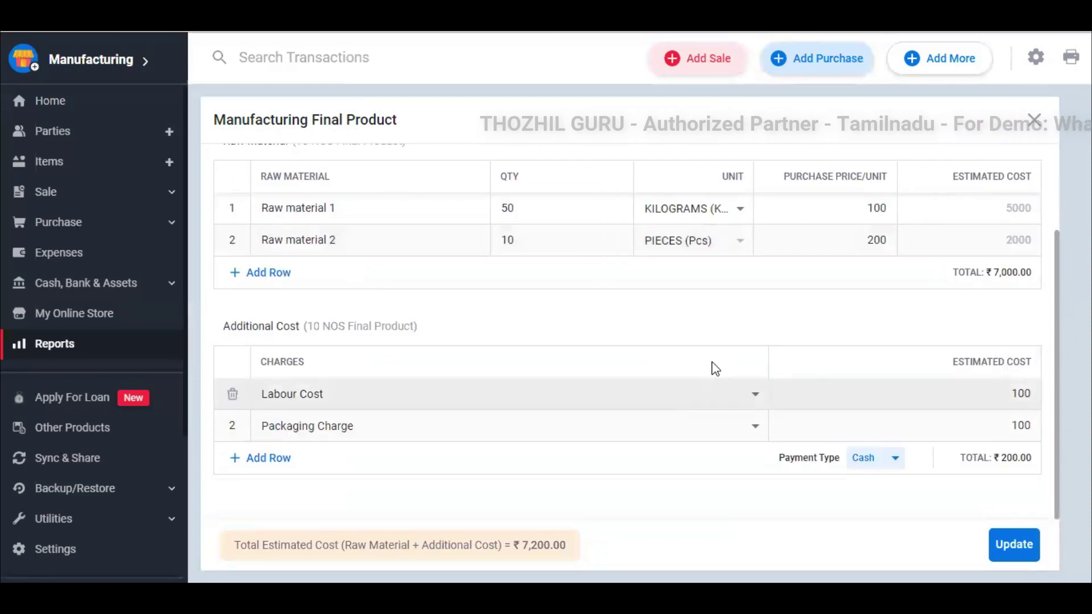
pyautogui.scroll(2, 715, 366)
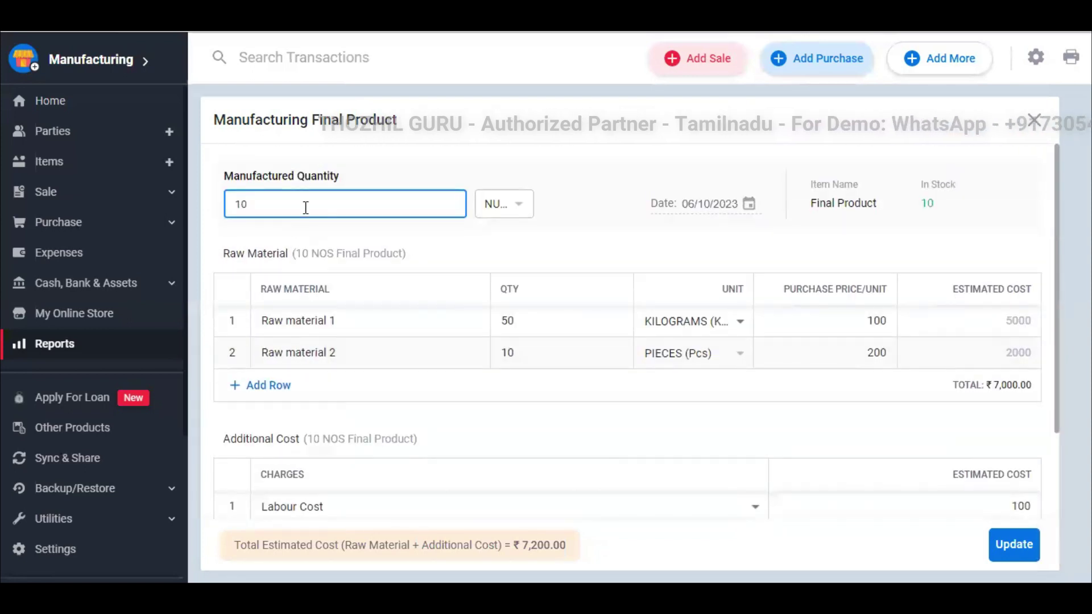
pyautogui.click(1033, 121)
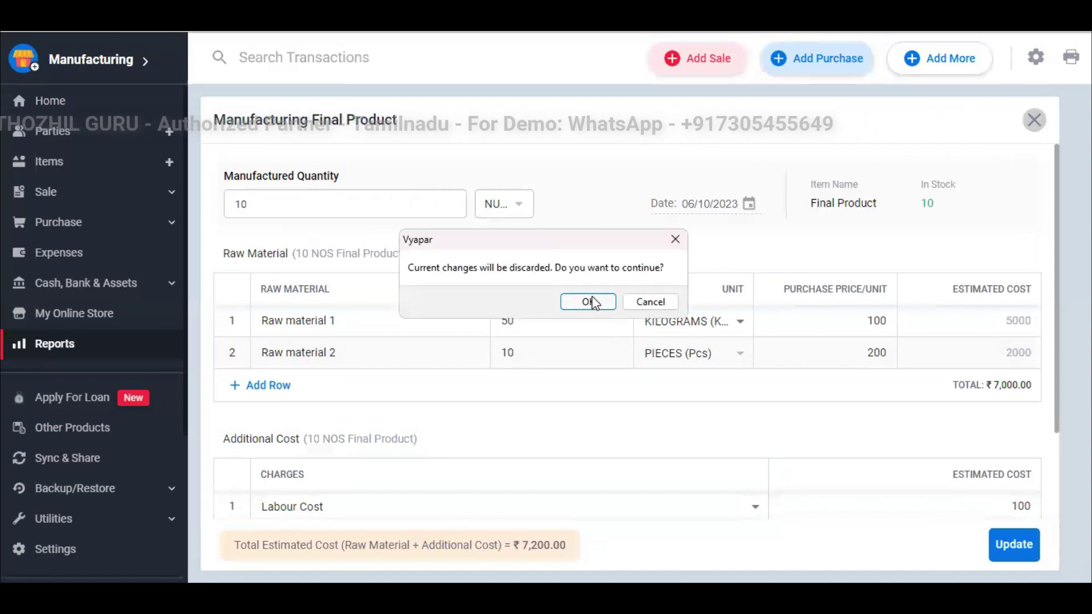
pyautogui.click(589, 301)
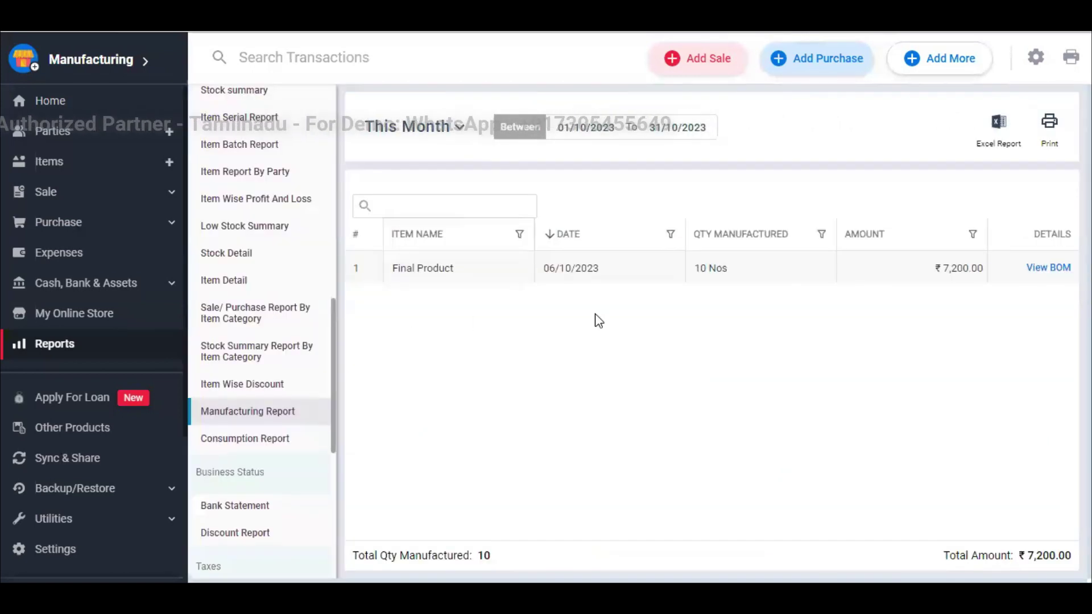
pyautogui.click(271, 450)
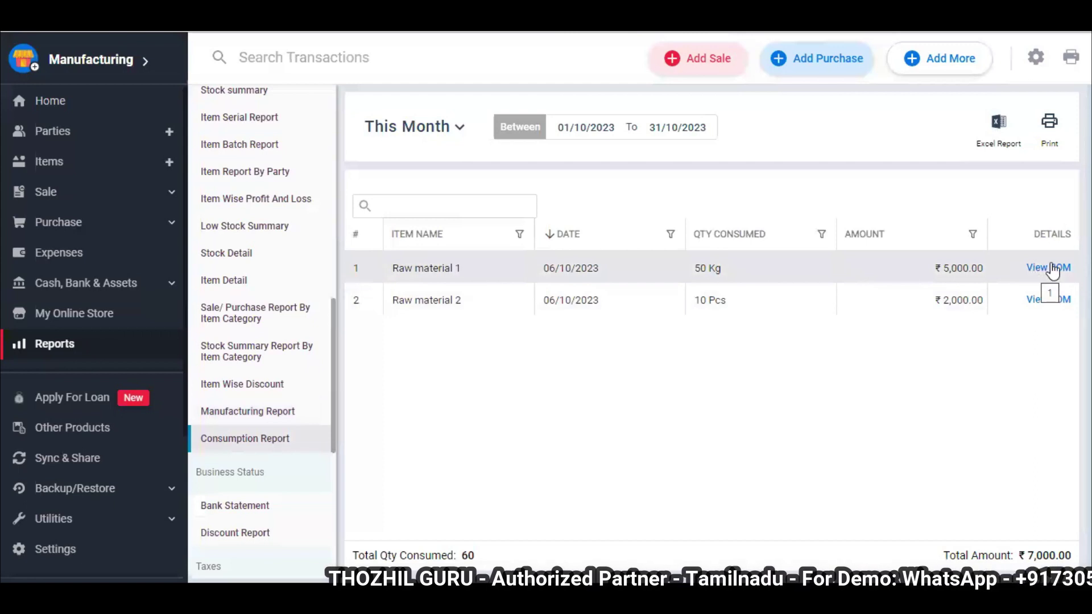
# Add a wholesale price of 800 without tax with a minimum wholesale quantity of 5 to Final Product and update the item
pyautogui.click(85, 166)
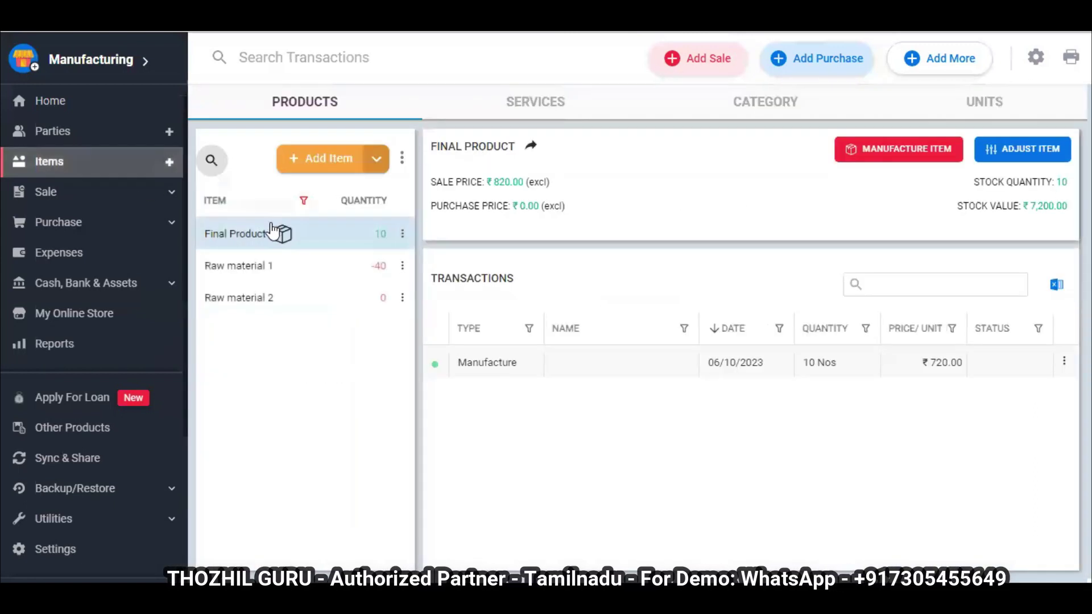
pyautogui.doubleClick(336, 245)
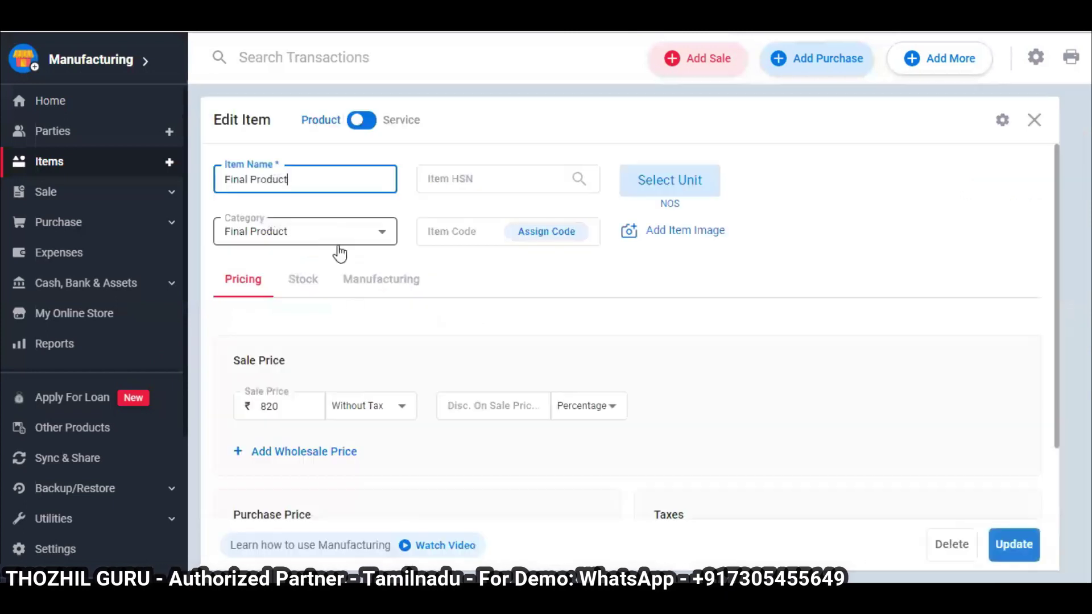
pyautogui.scroll(-2, 339, 406)
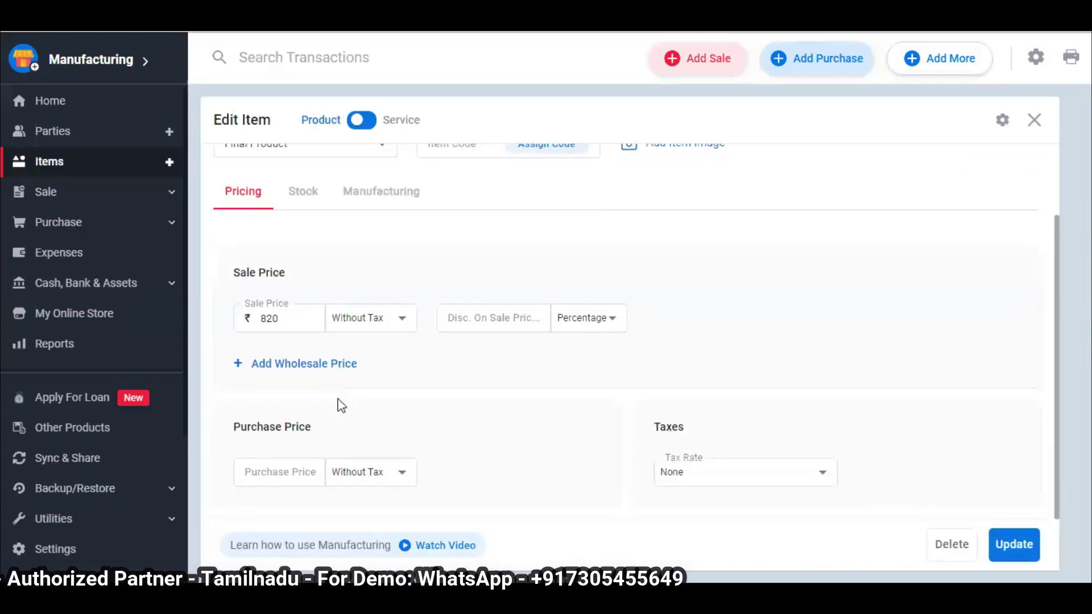
pyautogui.click(297, 321)
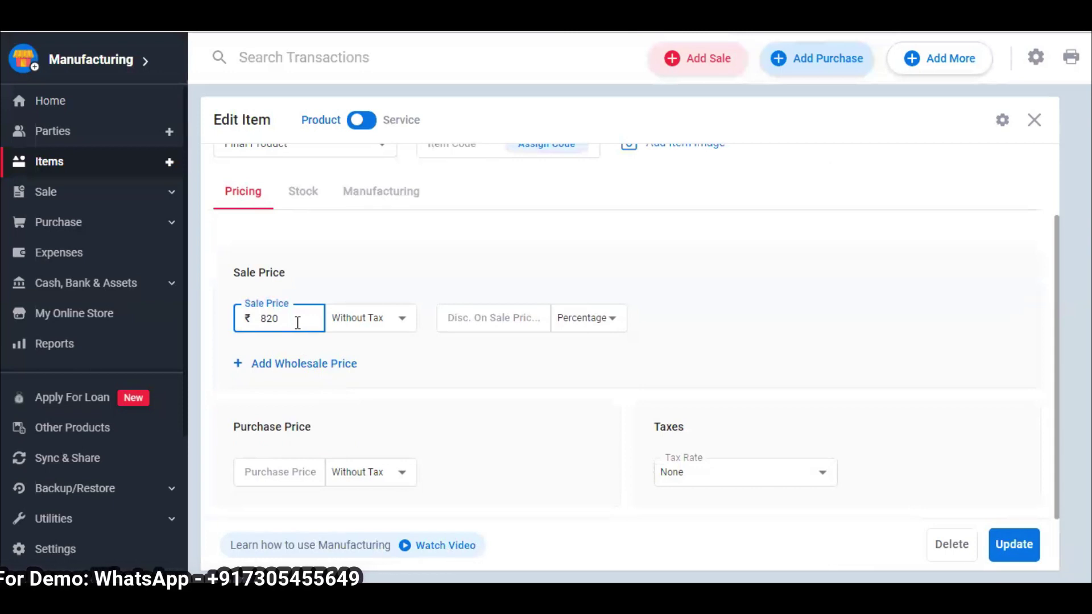
pyautogui.click(314, 367)
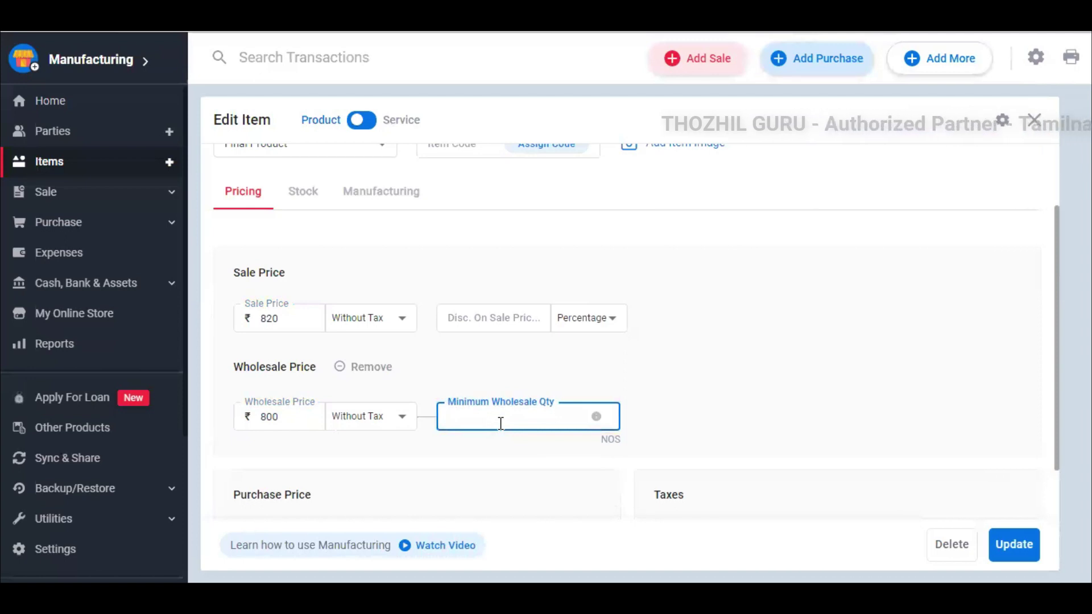
pyautogui.write('5')
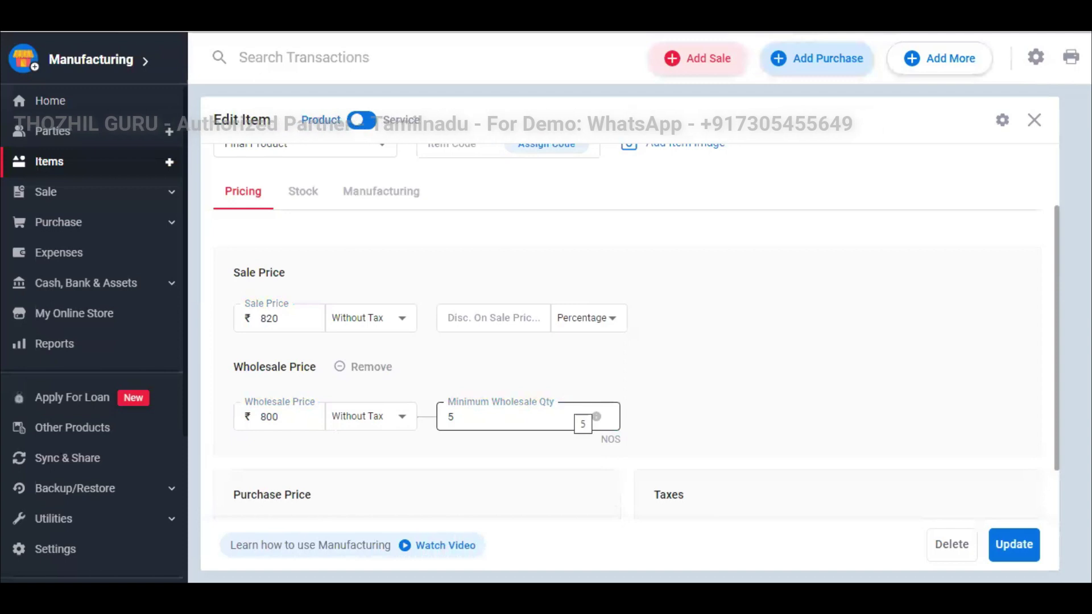
pyautogui.click(1030, 546)
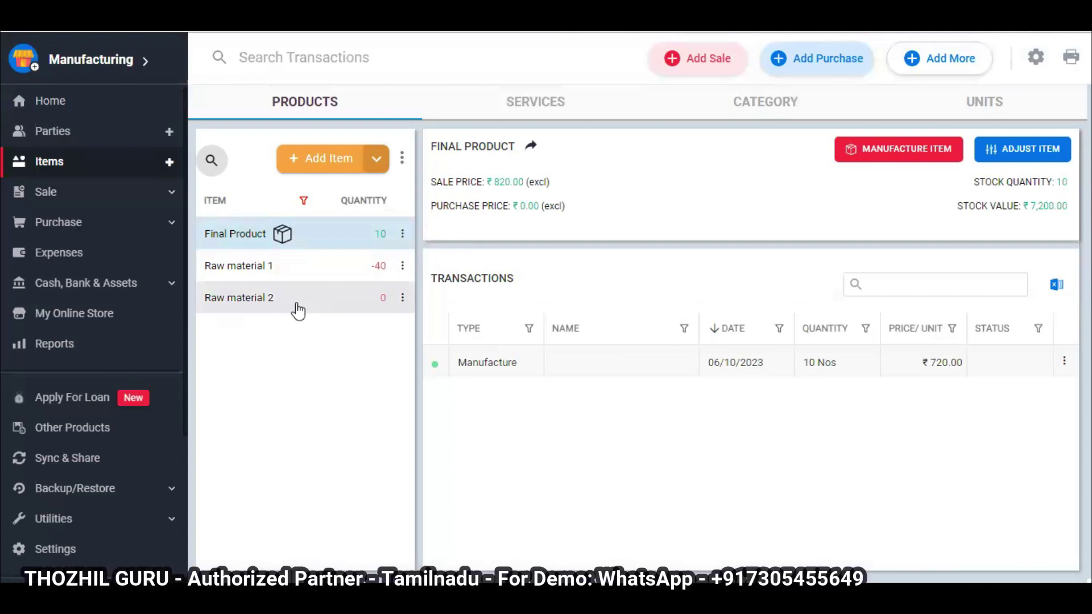
# Check the additional costs behind the Final Product entry in the manufacturing expenses and close it without changes
pyautogui.click(68, 255)
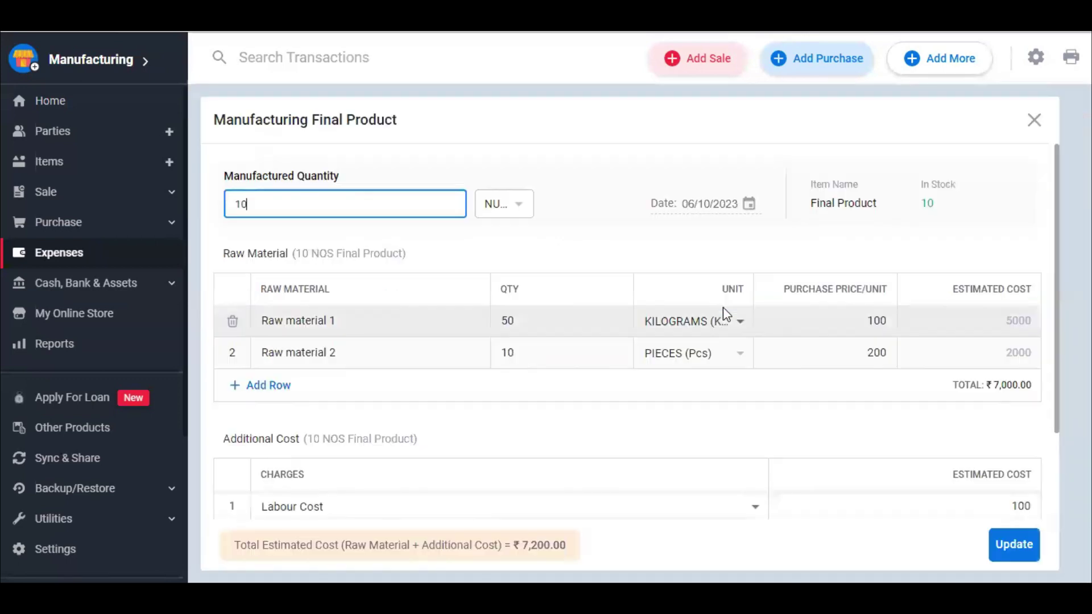
pyautogui.scroll(-2, 504, 351)
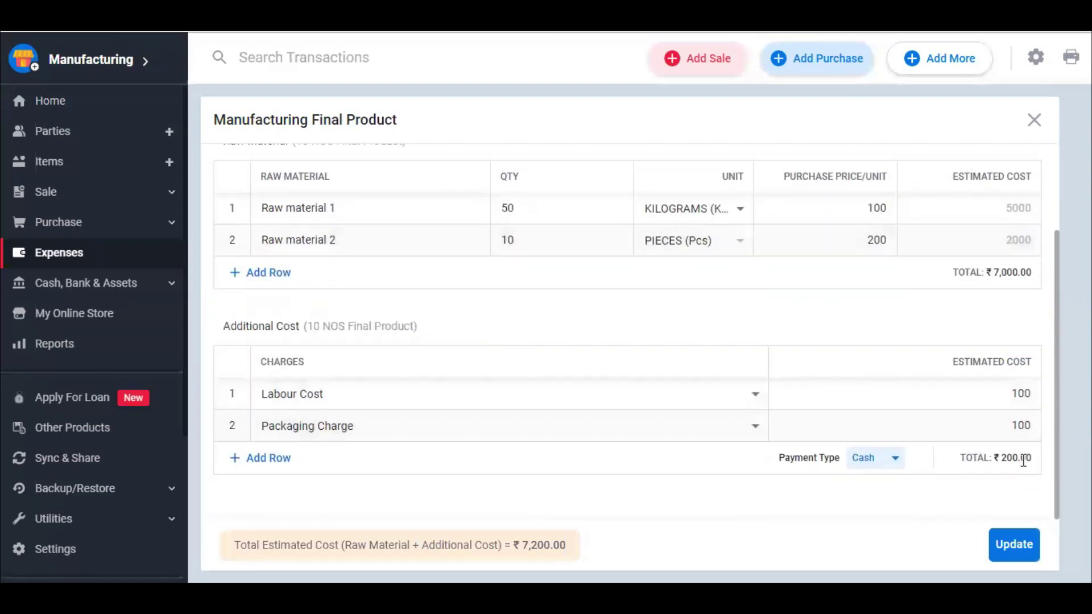
pyautogui.click(1035, 121)
pyautogui.click(589, 302)
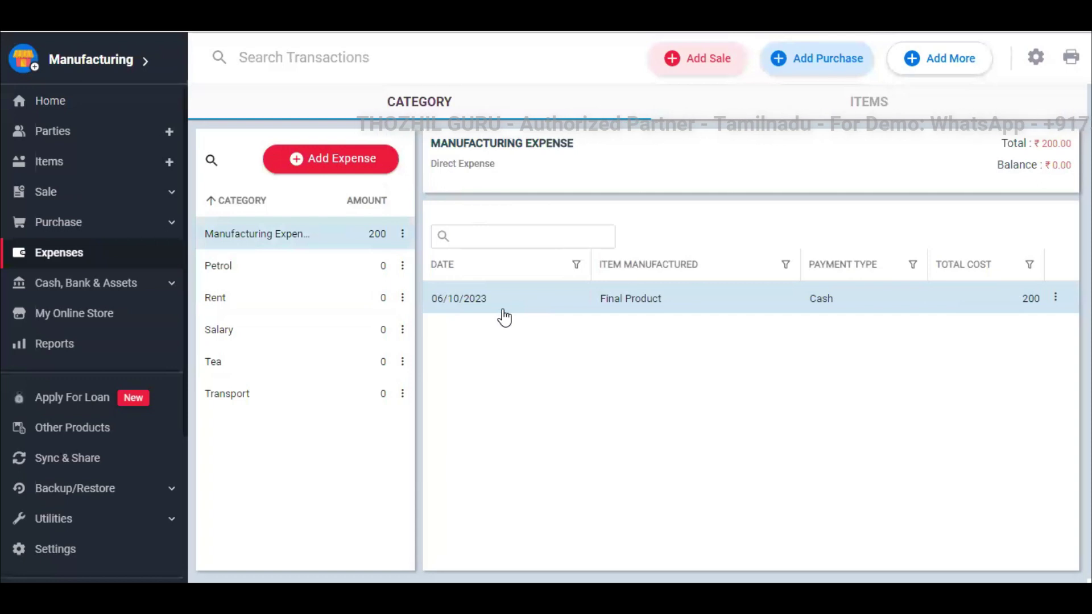
# Open the Expense report for this month
pyautogui.click(85, 347)
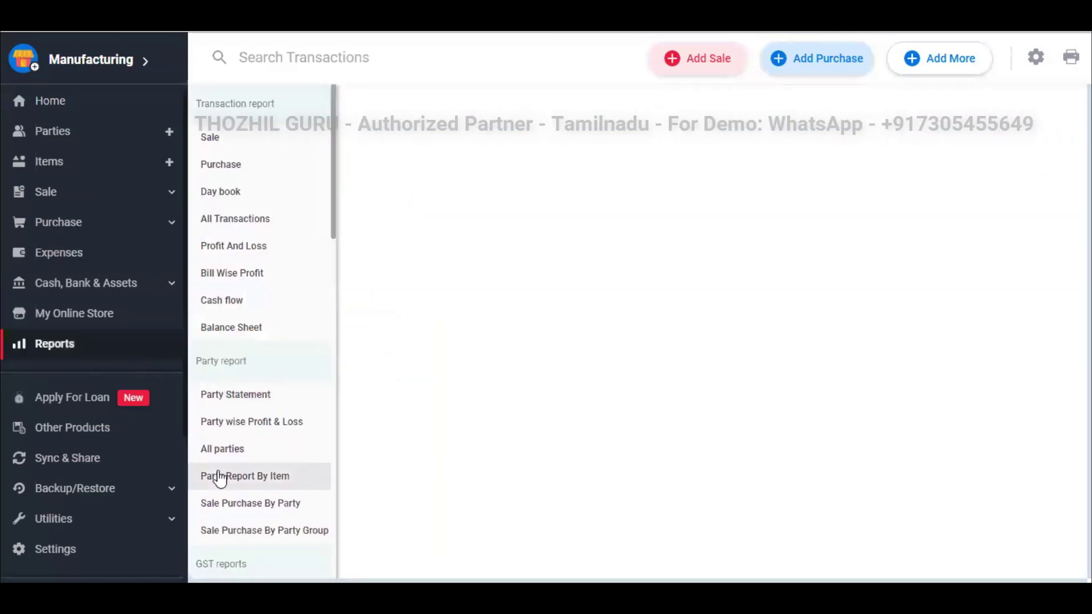
pyautogui.scroll(-5, 221, 480)
pyautogui.click(238, 353)
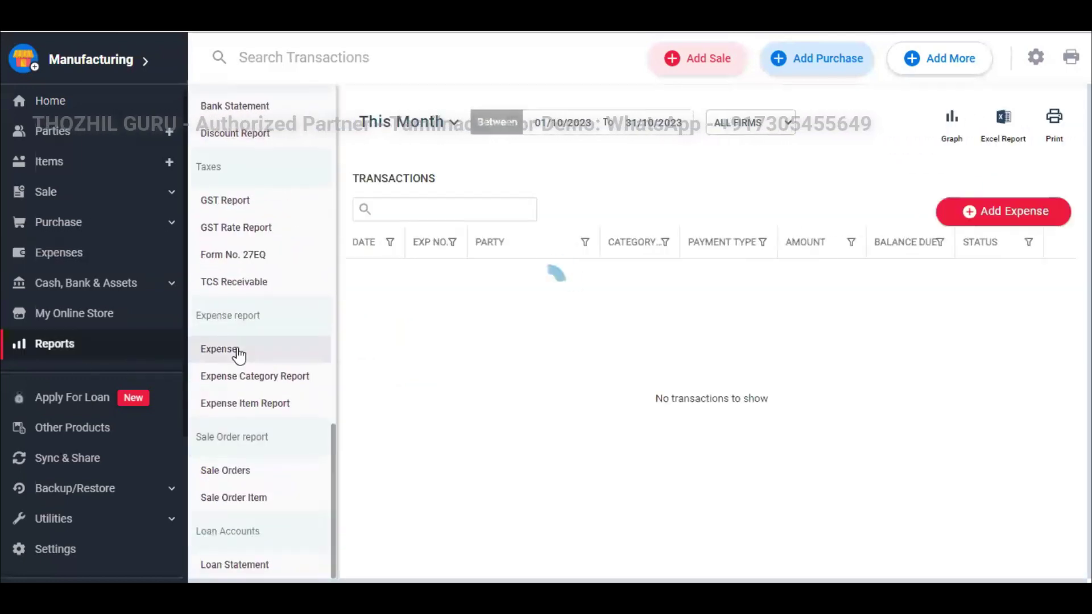
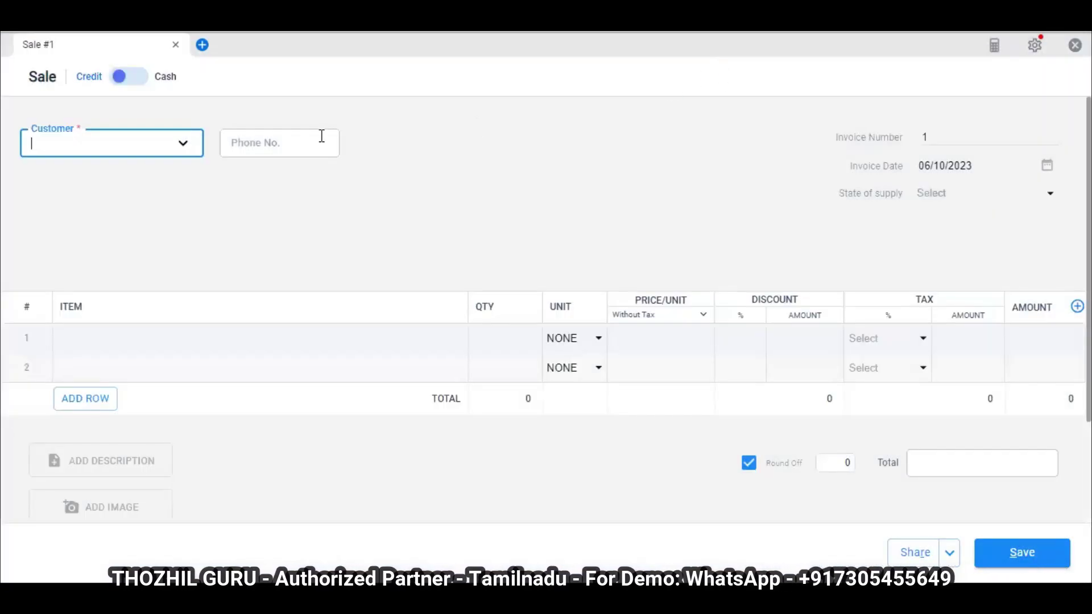
# Add Final Product as the first item of the new sale invoice and set its amount to 50000
pyautogui.click(181, 142)
pyautogui.click(374, 238)
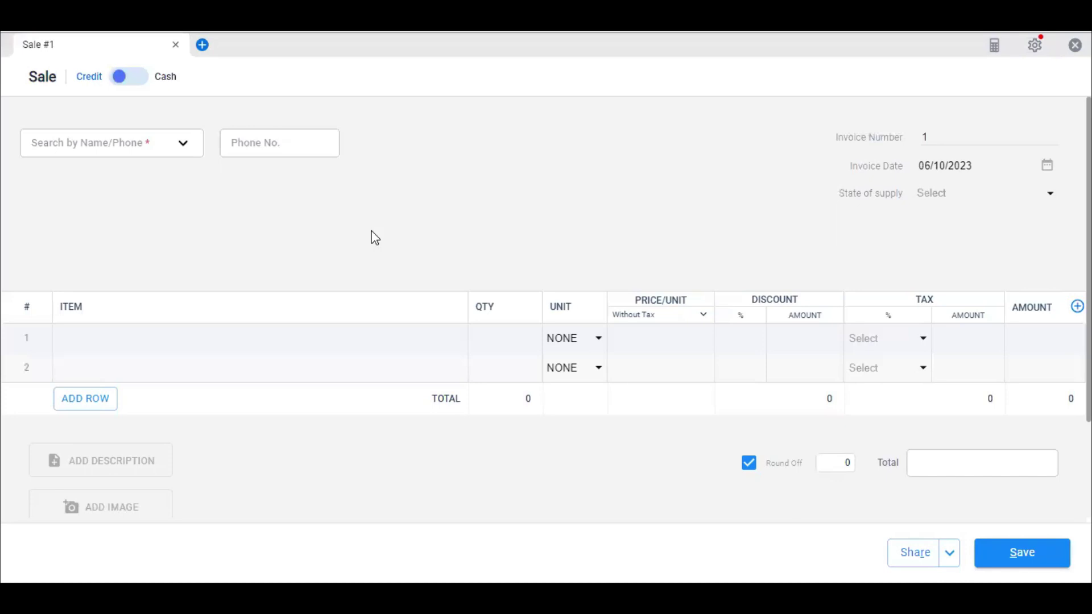
pyautogui.click(335, 331)
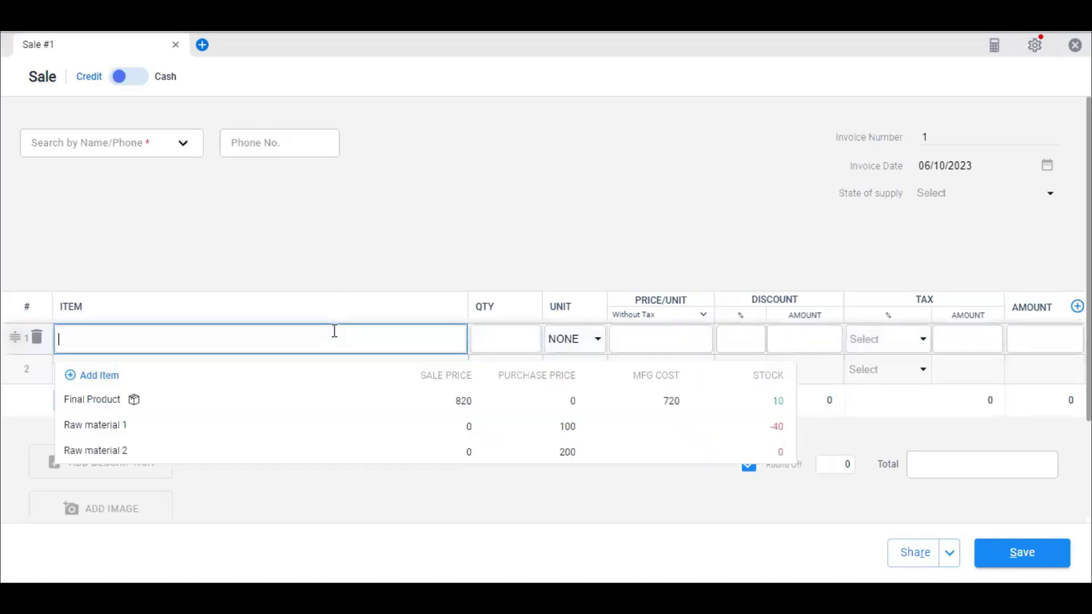
pyautogui.click(311, 412)
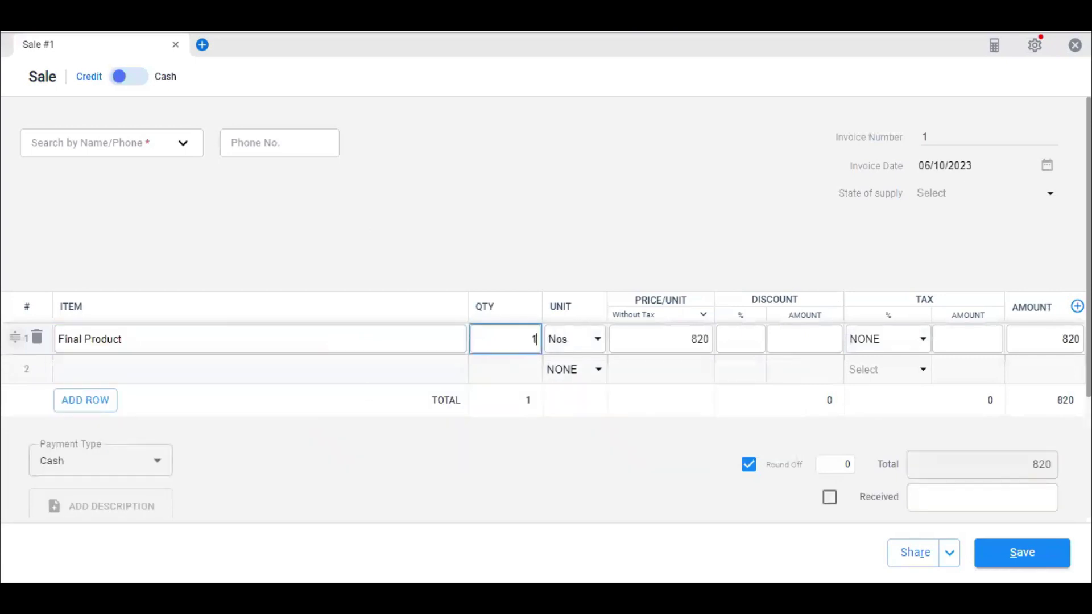
pyautogui.write('50000')
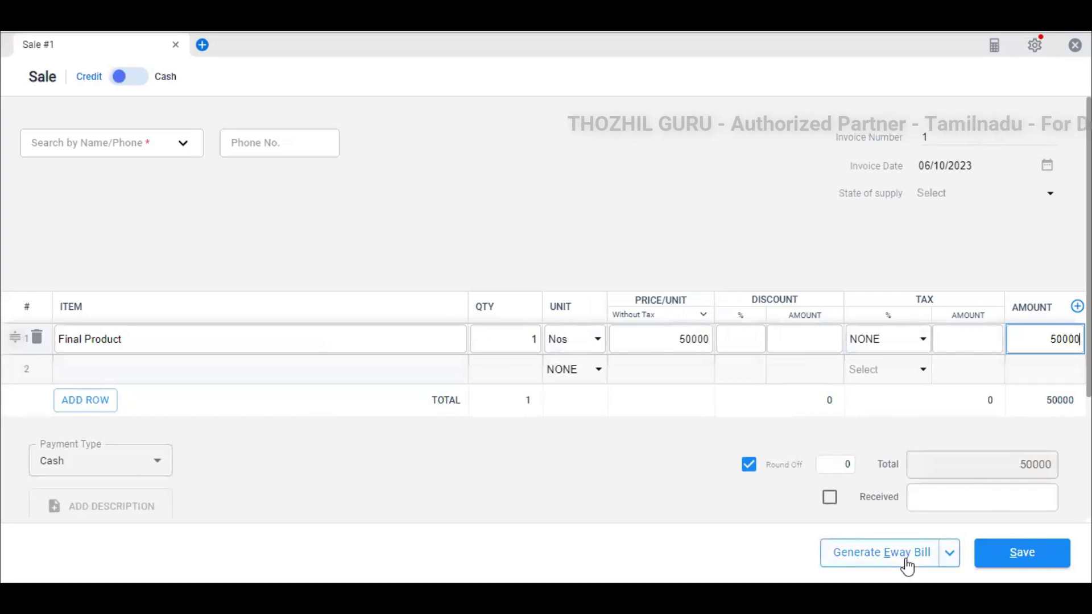
# Add the new party abc with state Andhra Pradesh as the invoice's customer and try to generate an e-way bill for the sale
pyautogui.click(192, 136)
pyautogui.click(132, 178)
pyautogui.write('ab')
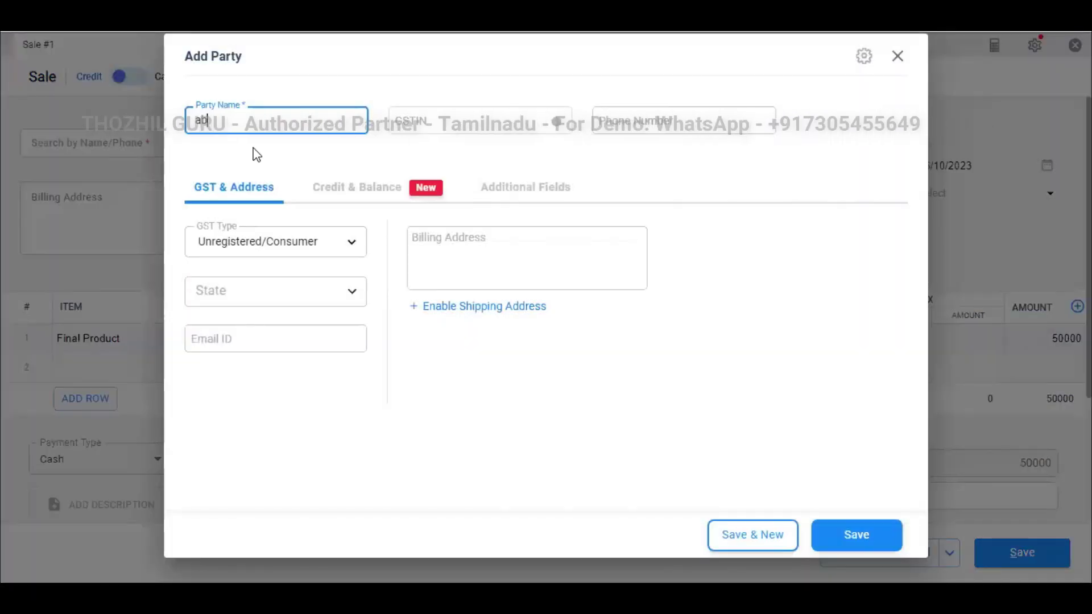
pyautogui.write('c')
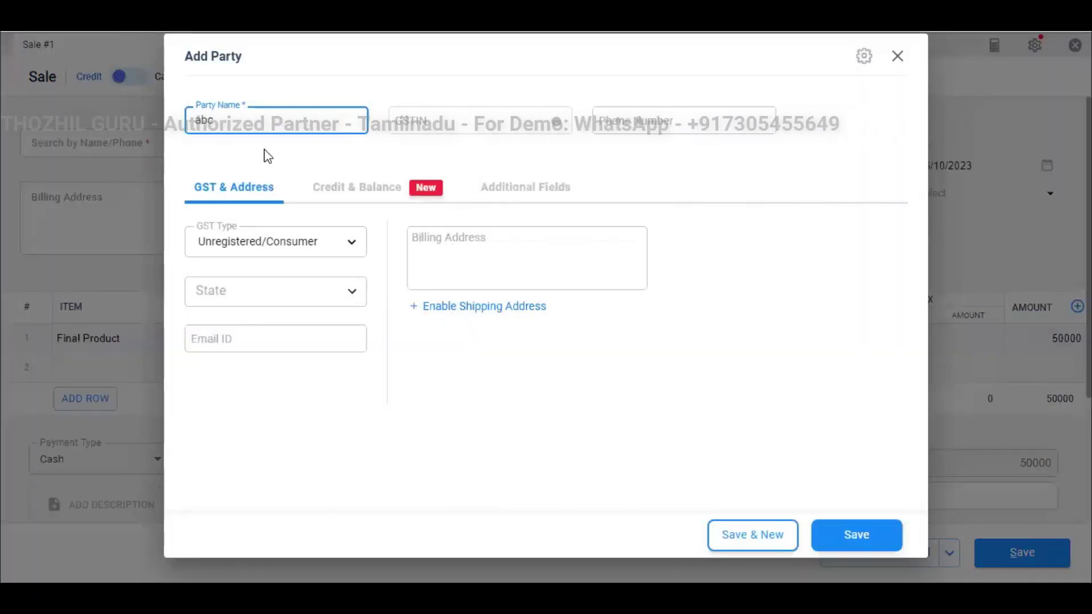
pyautogui.click(295, 300)
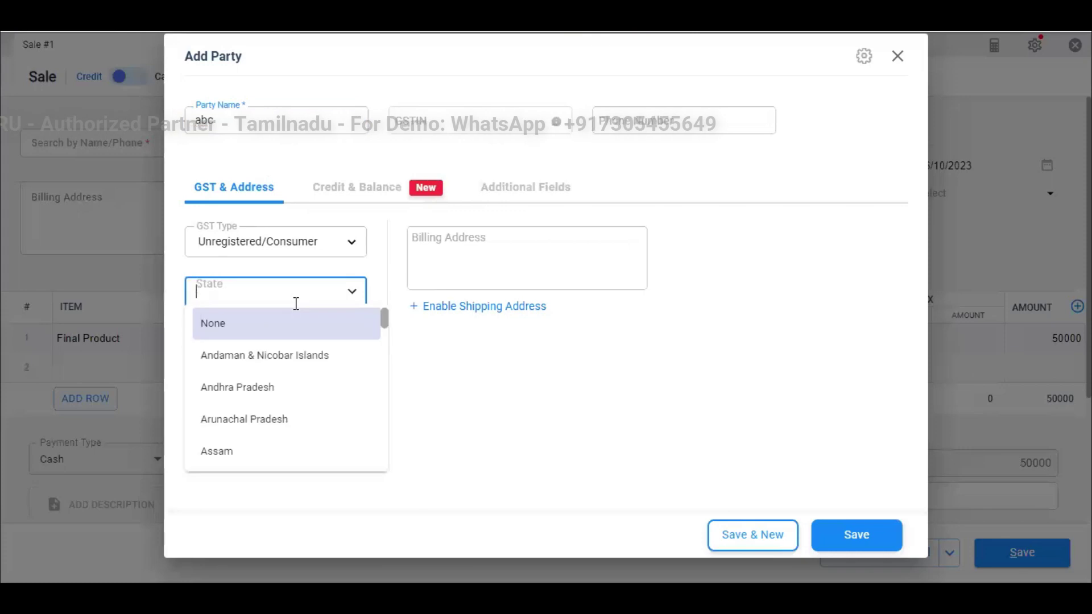
pyautogui.click(300, 401)
pyautogui.click(874, 541)
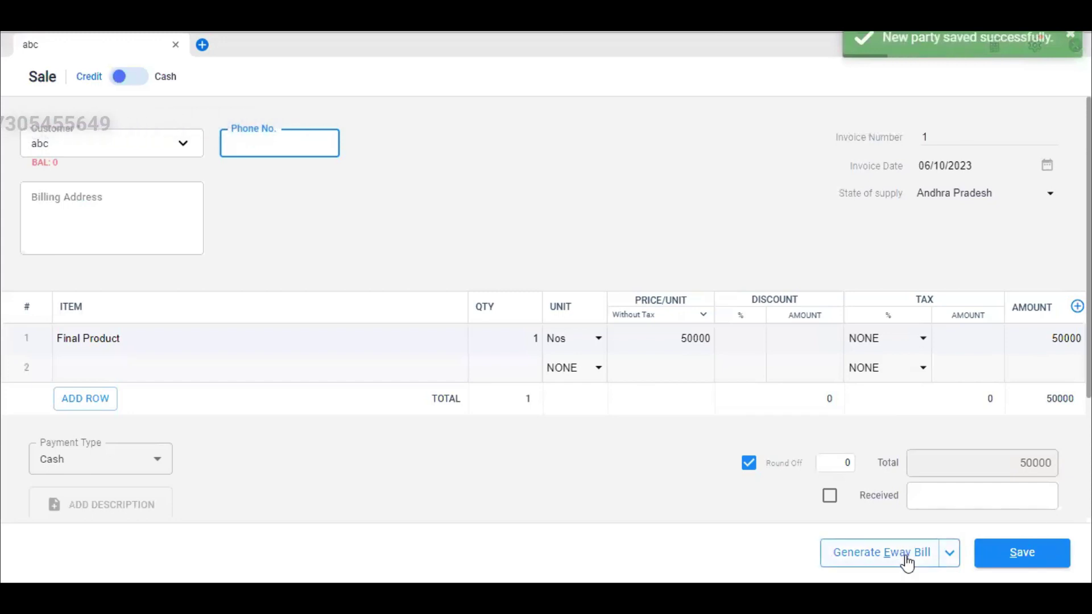
pyautogui.click(906, 558)
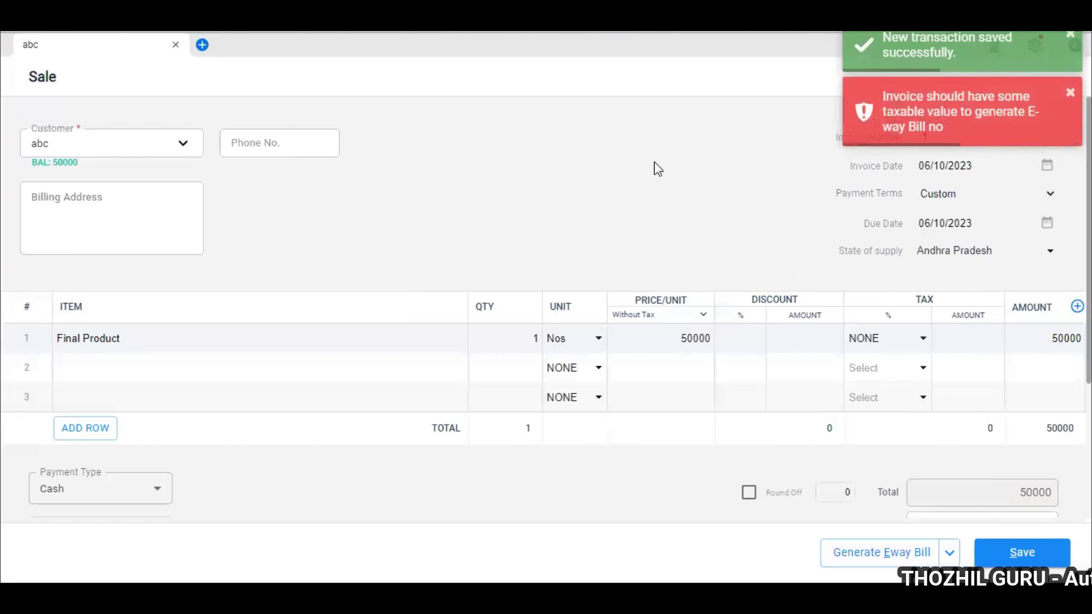
# Apply GST@5% tax to the Final Product line of the sale invoice
pyautogui.click(921, 339)
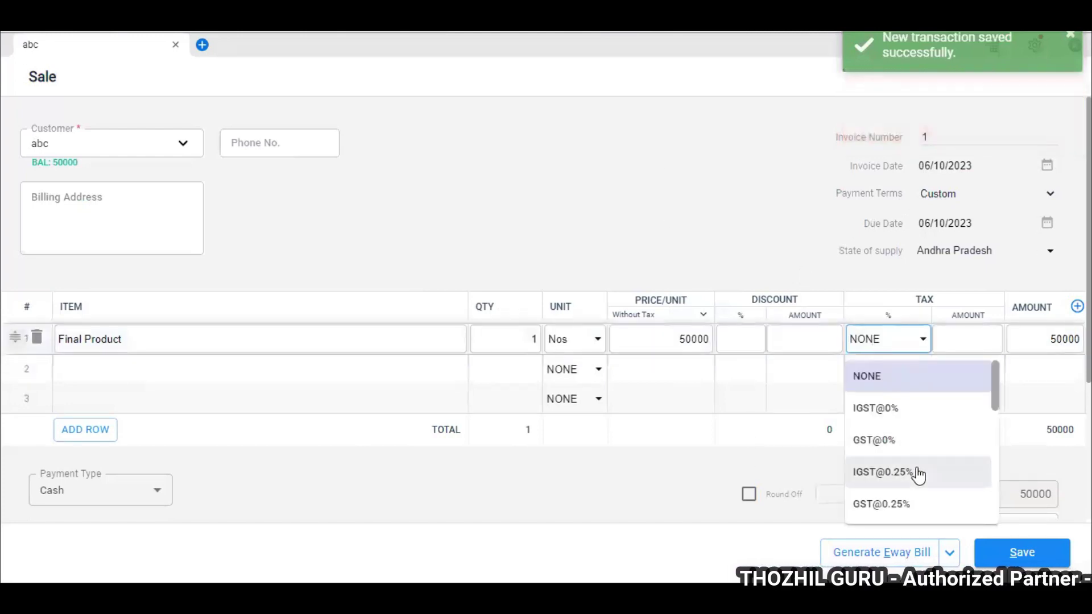
pyautogui.scroll(-1, 919, 474)
pyautogui.scroll(-4, 919, 474)
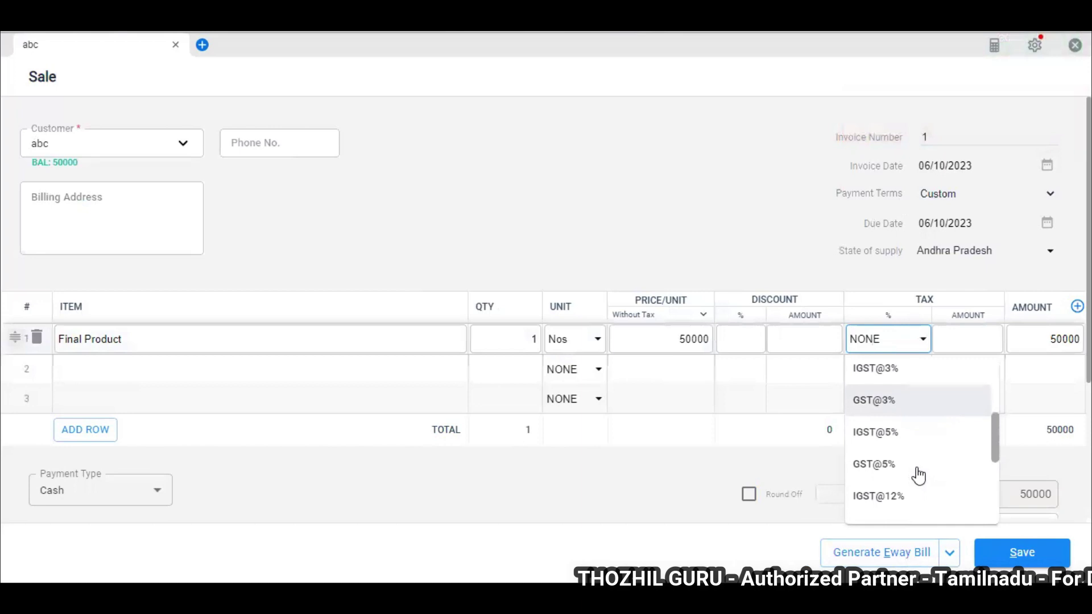
pyautogui.click(919, 475)
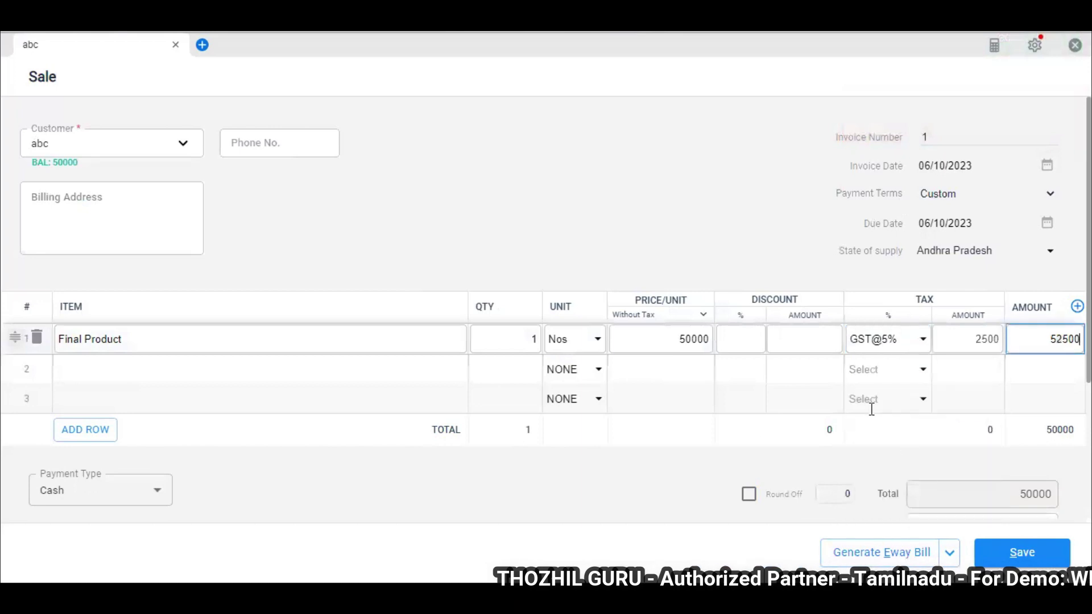
# Try to generate the e-way bill for the taxed sale, dismiss the GSP login and leave the invoice
pyautogui.click(875, 553)
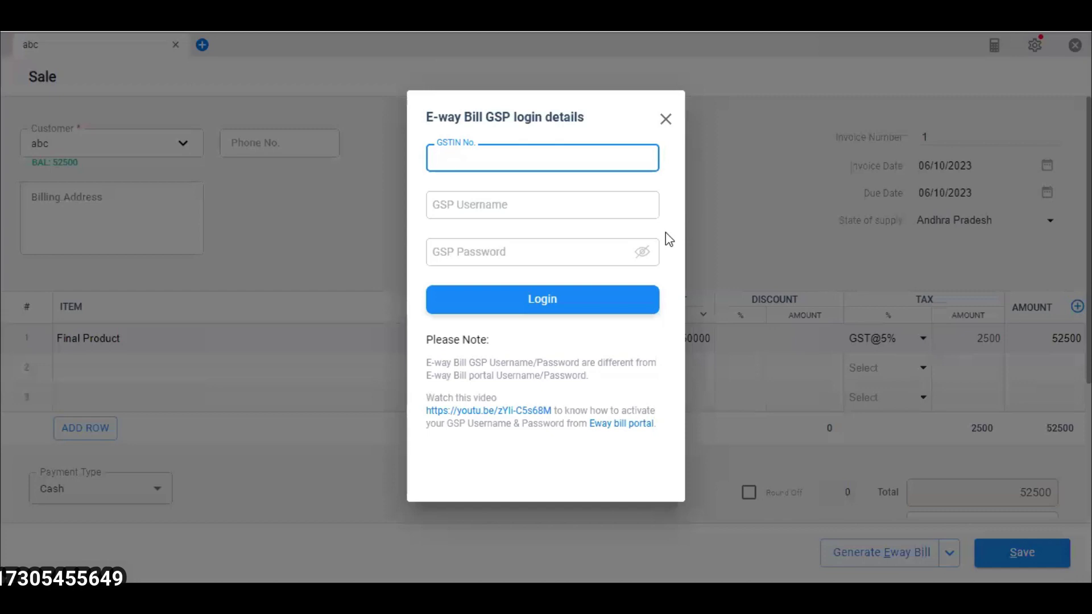
pyautogui.click(665, 119)
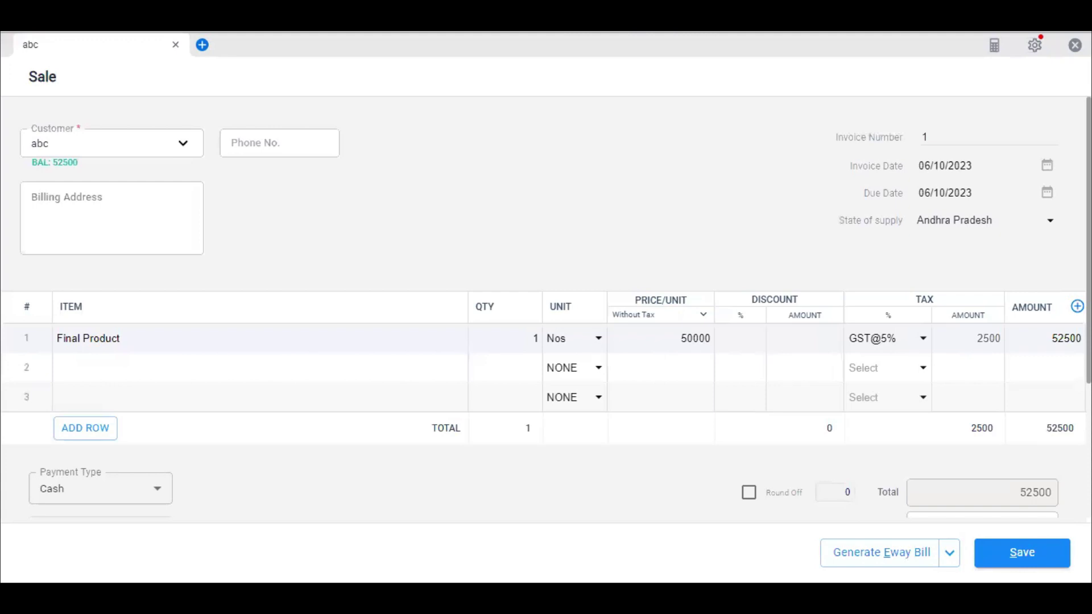
pyautogui.press('Escape')
pyautogui.click(684, 336)
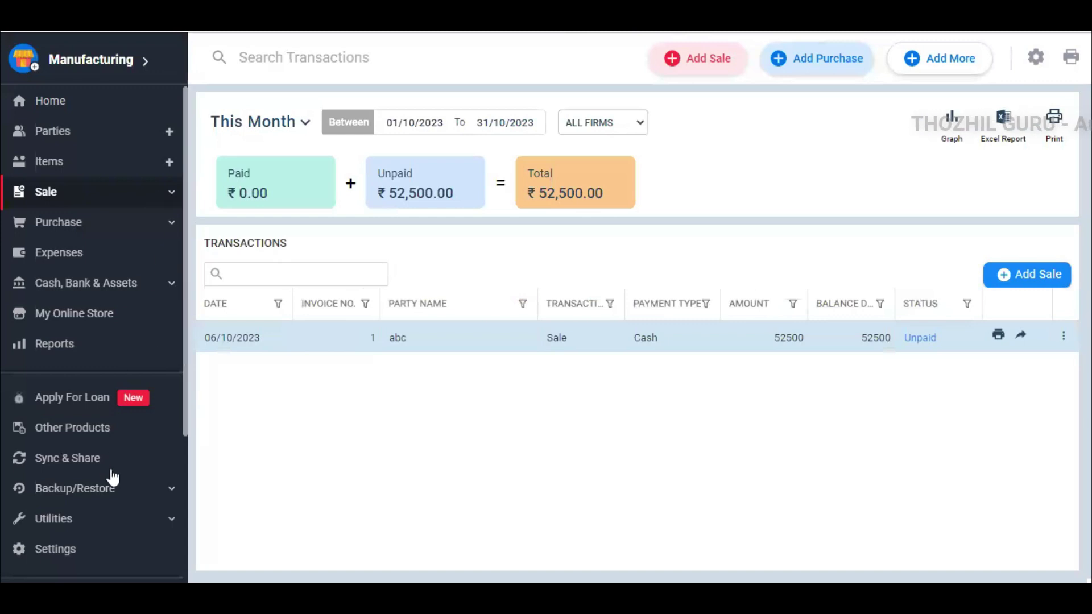
# Select Final Product in the barcode generator and assign it an item code
pyautogui.scroll(-2, 113, 477)
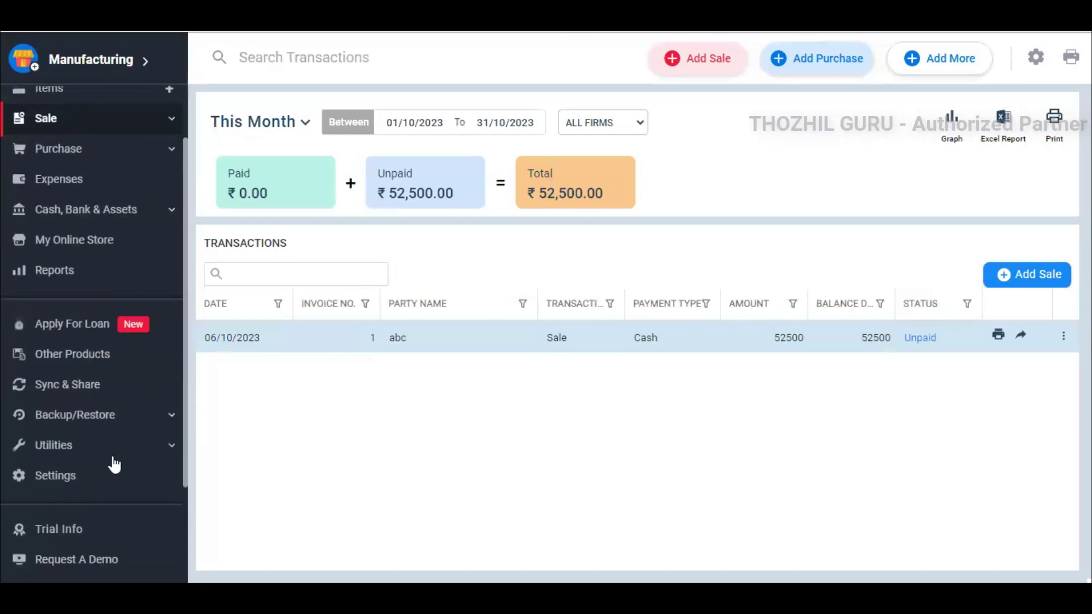
pyautogui.click(114, 457)
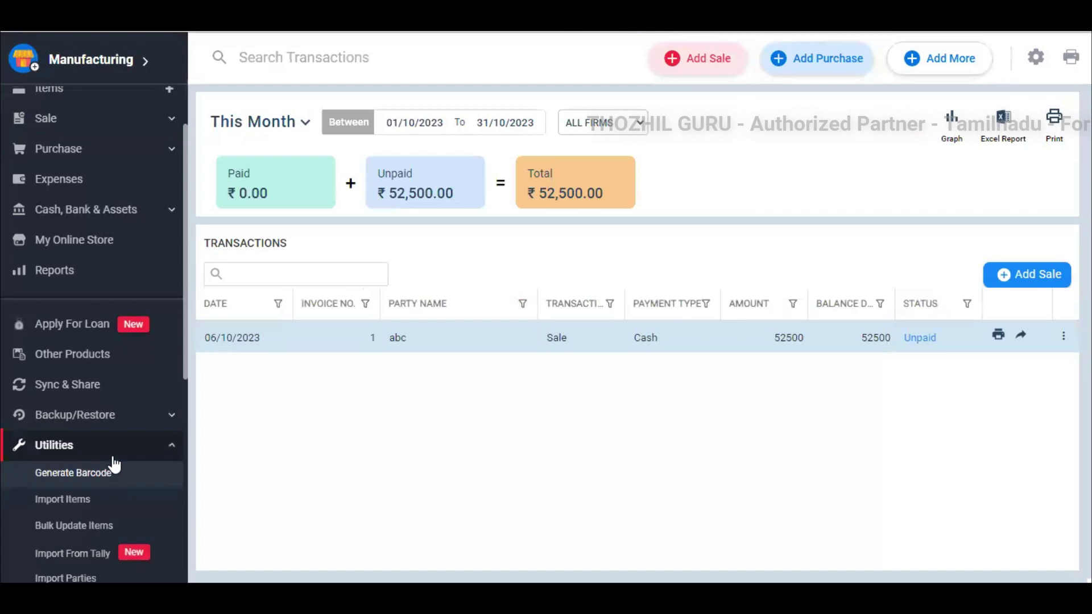
pyautogui.click(114, 475)
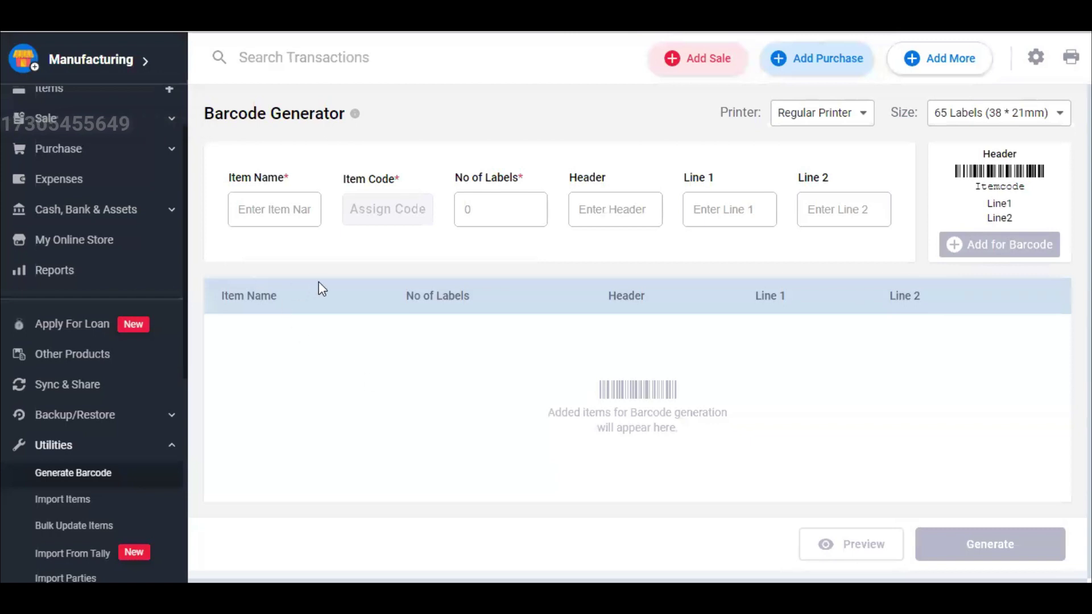
pyautogui.click(269, 221)
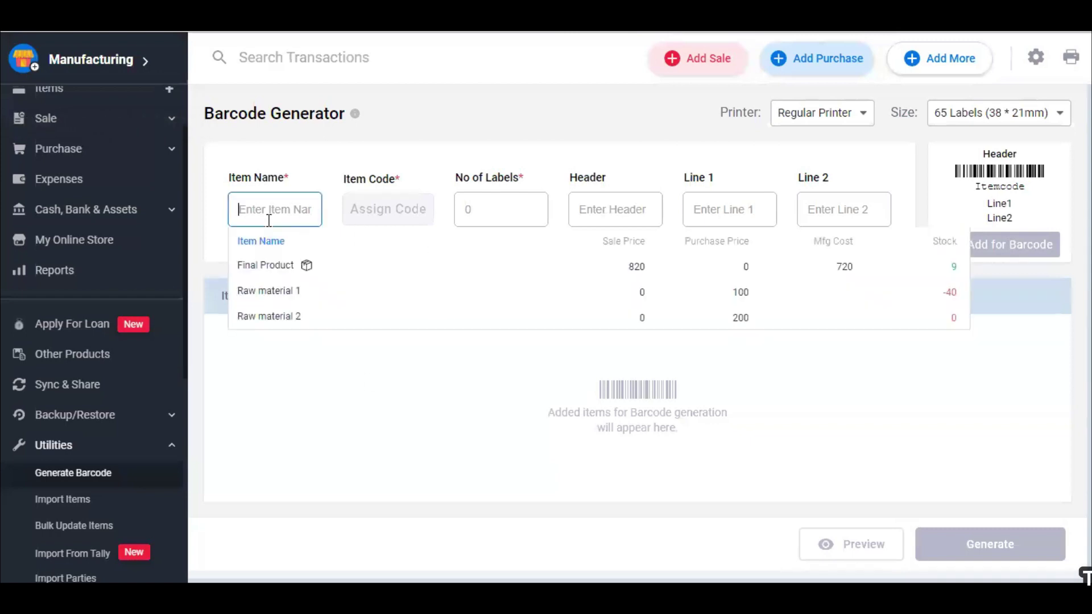
pyautogui.click(289, 267)
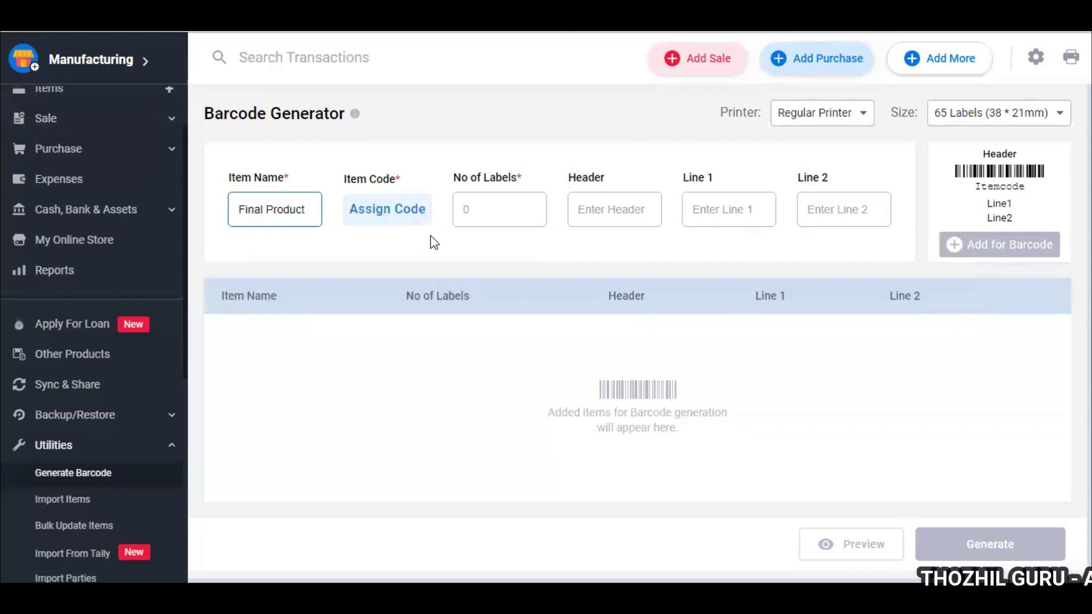
pyautogui.click(399, 217)
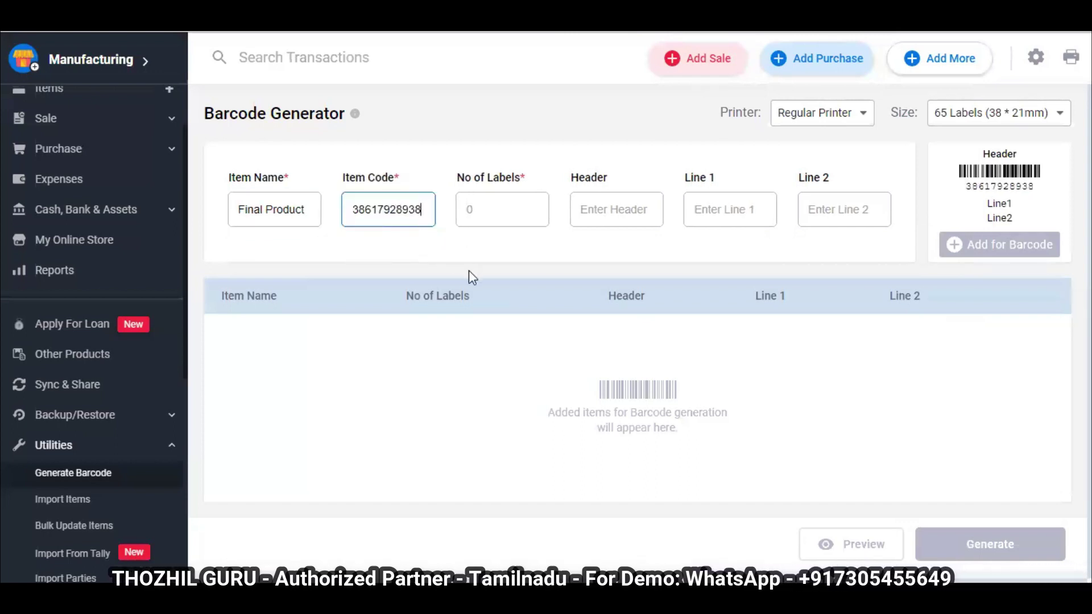
# Set the barcode label's header to the company name, line 1 to the item name and line 2 to the sale price
pyautogui.click(515, 219)
pyautogui.click(612, 216)
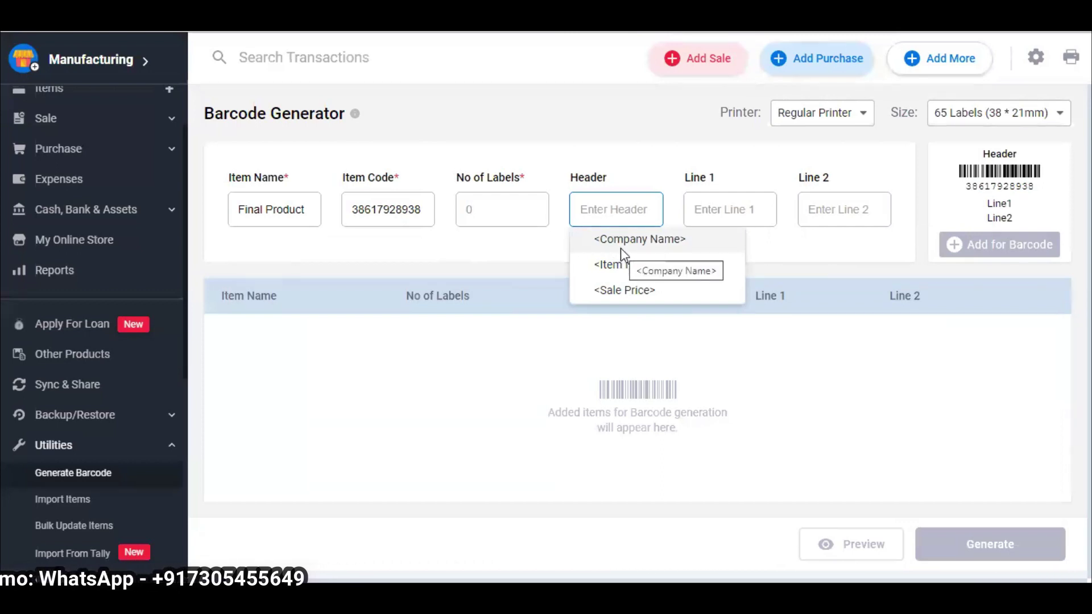
pyautogui.click(622, 252)
pyautogui.click(719, 219)
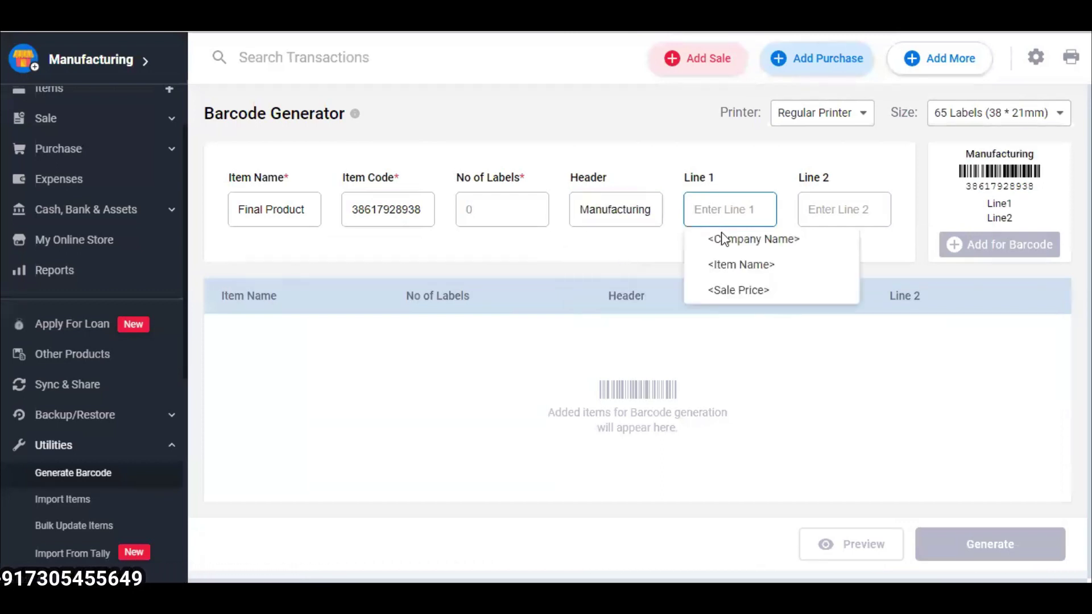
pyautogui.click(723, 254)
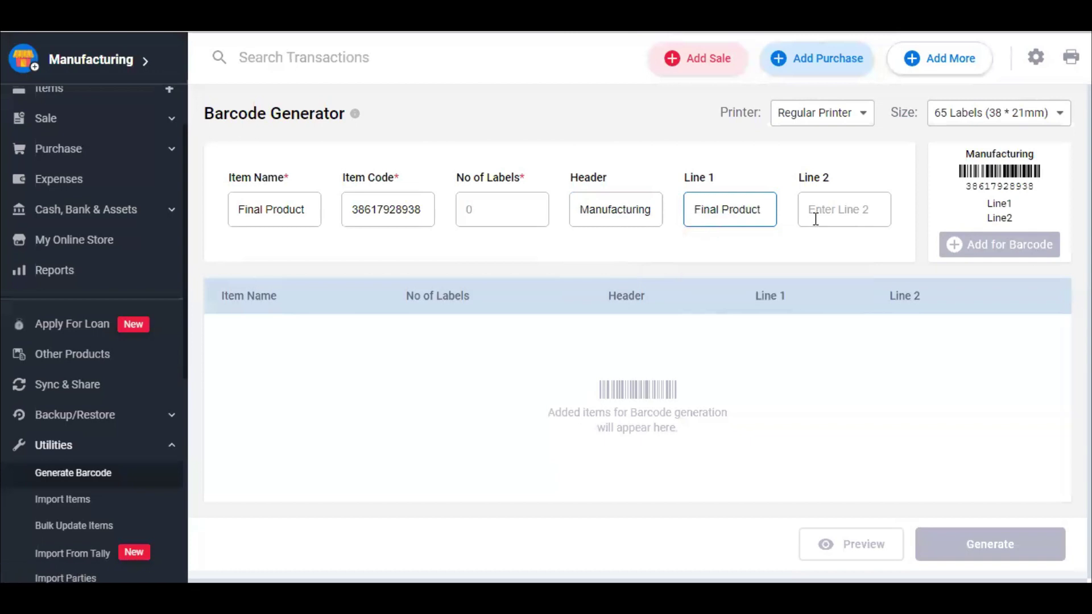
pyautogui.click(825, 203)
pyautogui.click(846, 294)
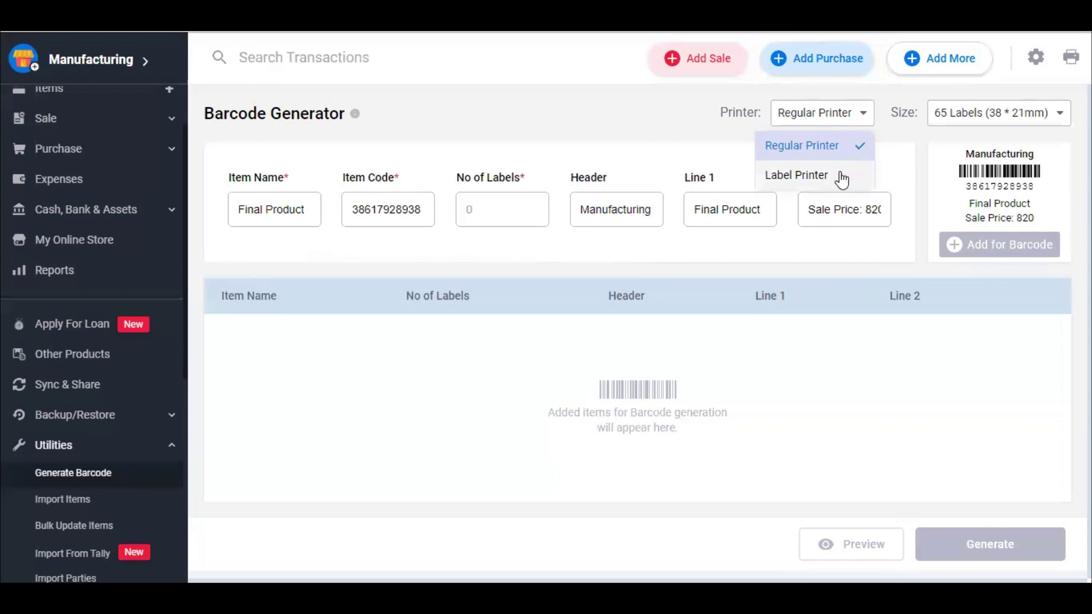
# Check the regular printer's label sizes, switch the barcode printer to Label Printer and check its label sizes
pyautogui.click(968, 139)
pyautogui.click(990, 114)
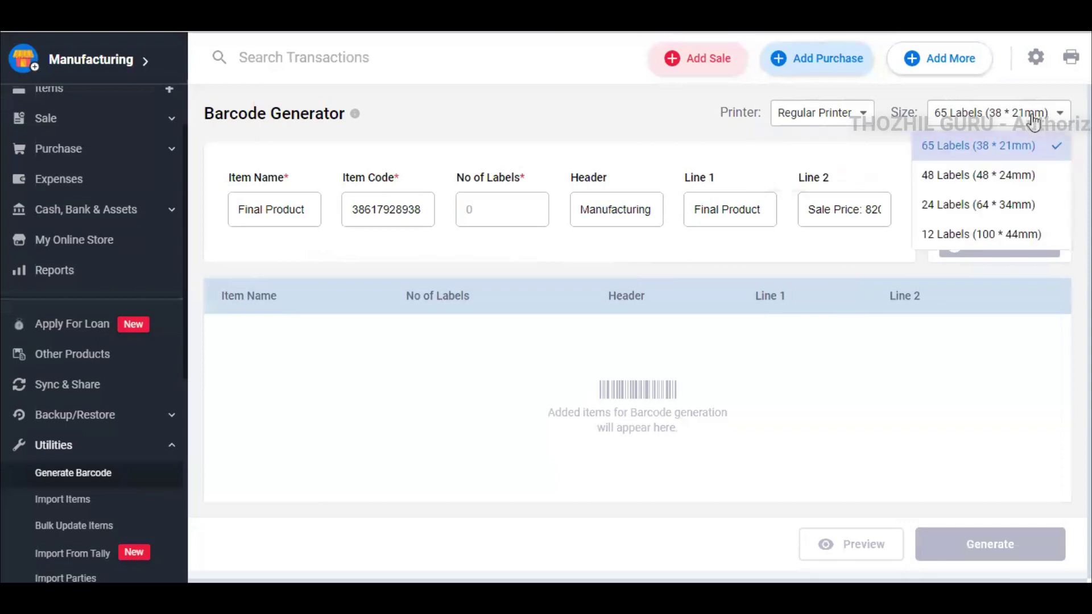
pyautogui.click(1003, 260)
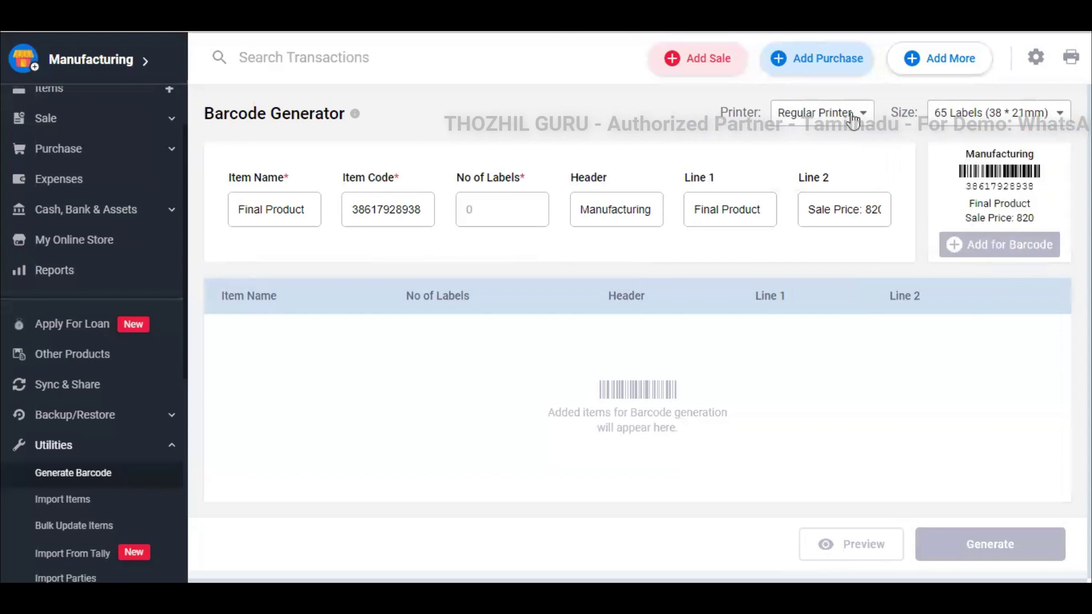
pyautogui.click(852, 119)
pyautogui.click(809, 179)
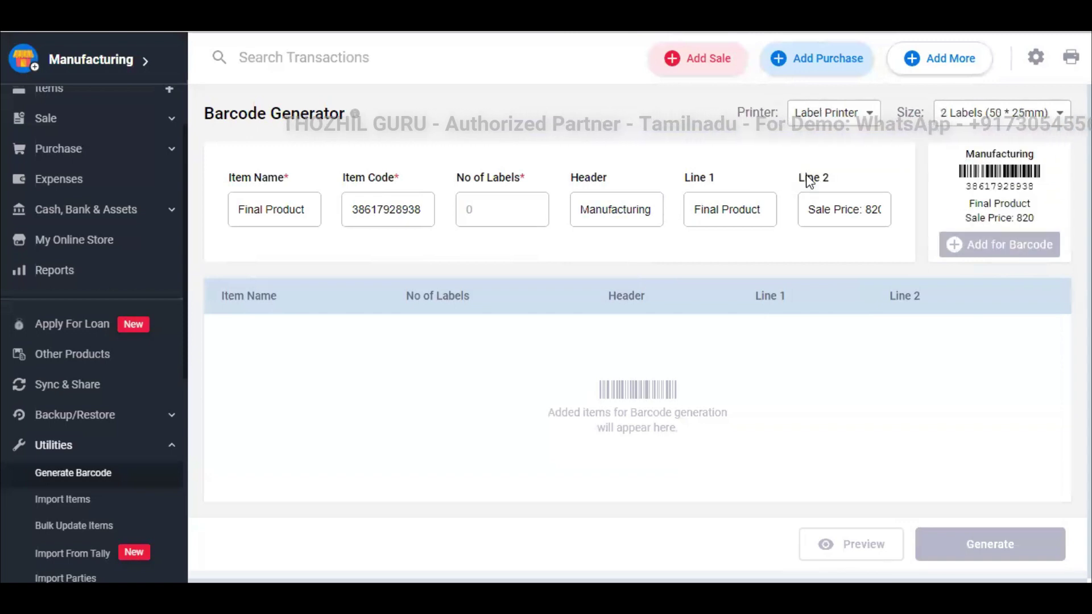
pyautogui.click(1004, 113)
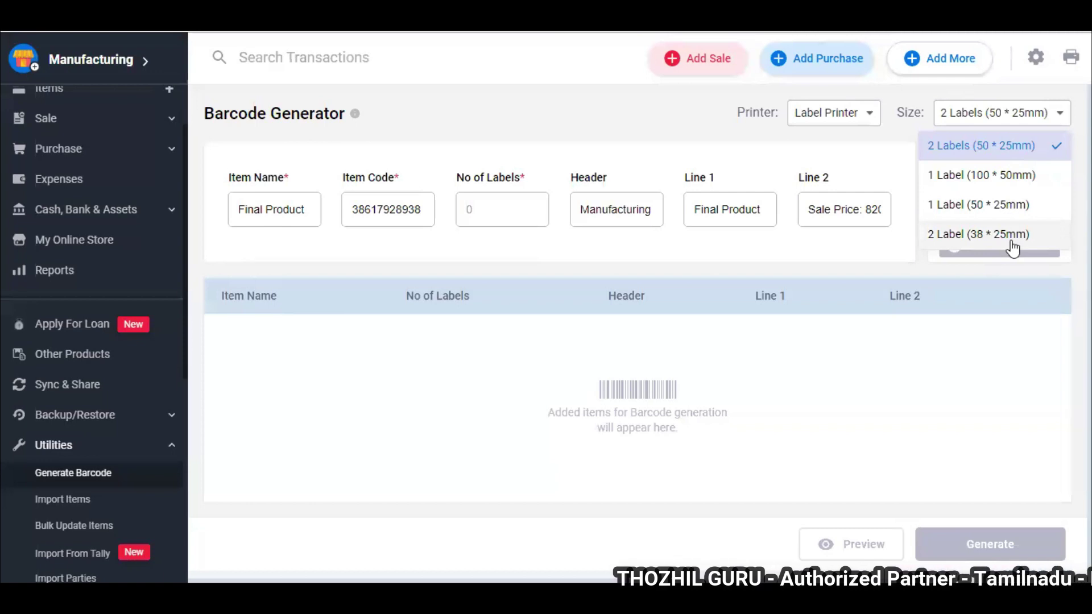
pyautogui.click(961, 380)
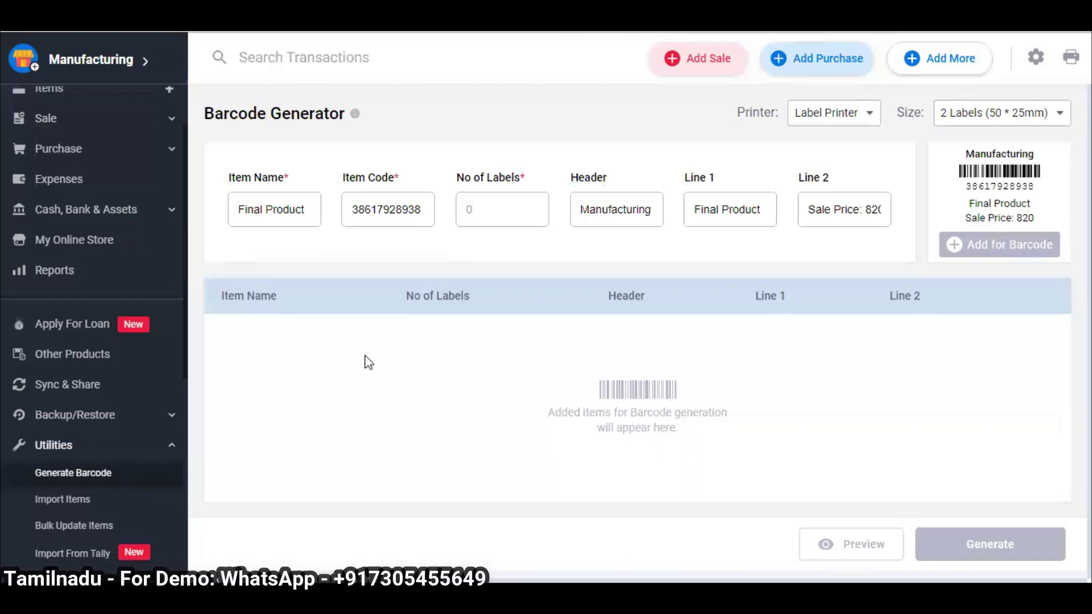
# Discard the barcode entry and open the Party Report By Item for this month
pyautogui.click(39, 279)
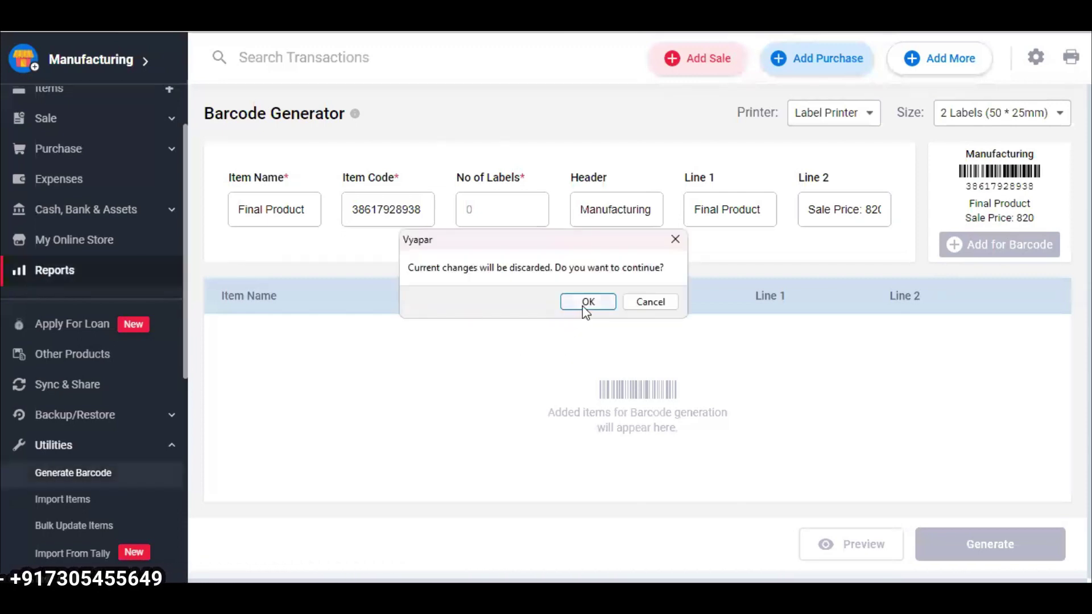
pyautogui.click(586, 305)
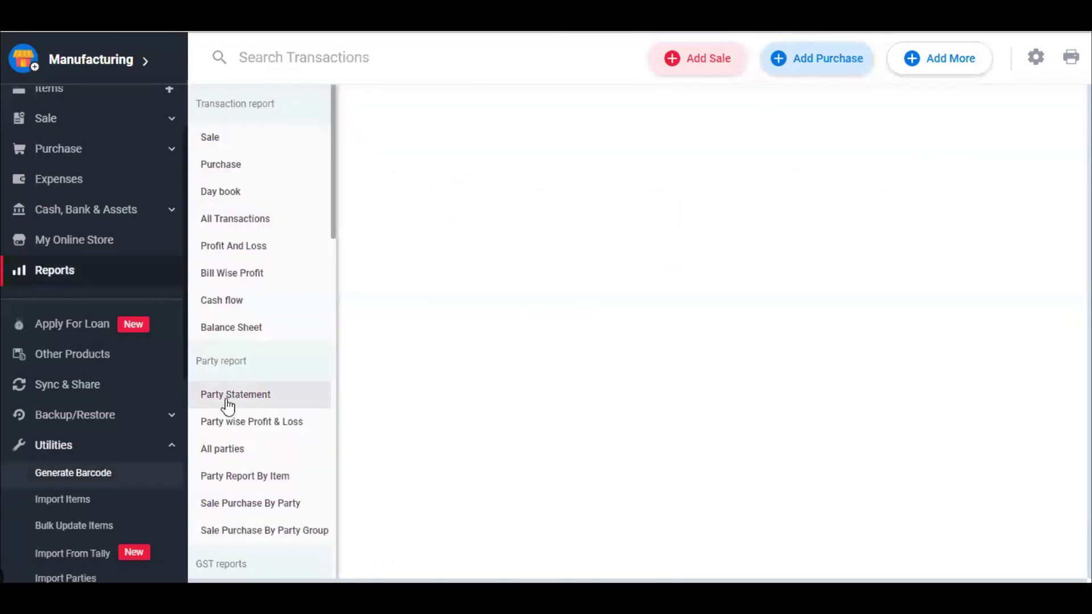
pyautogui.scroll(-1, 228, 407)
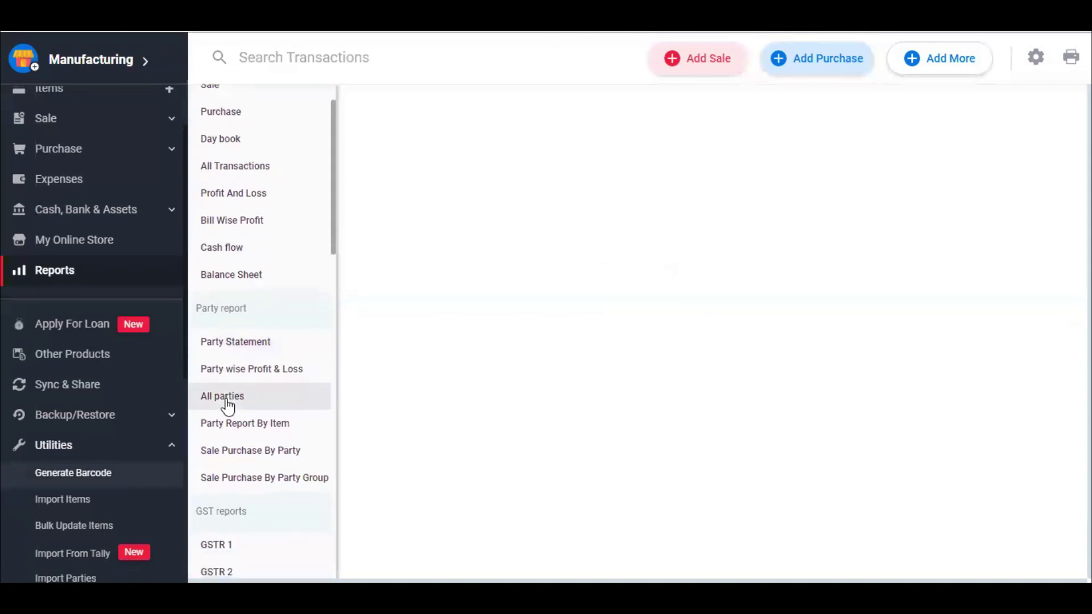
pyautogui.scroll(-1, 228, 406)
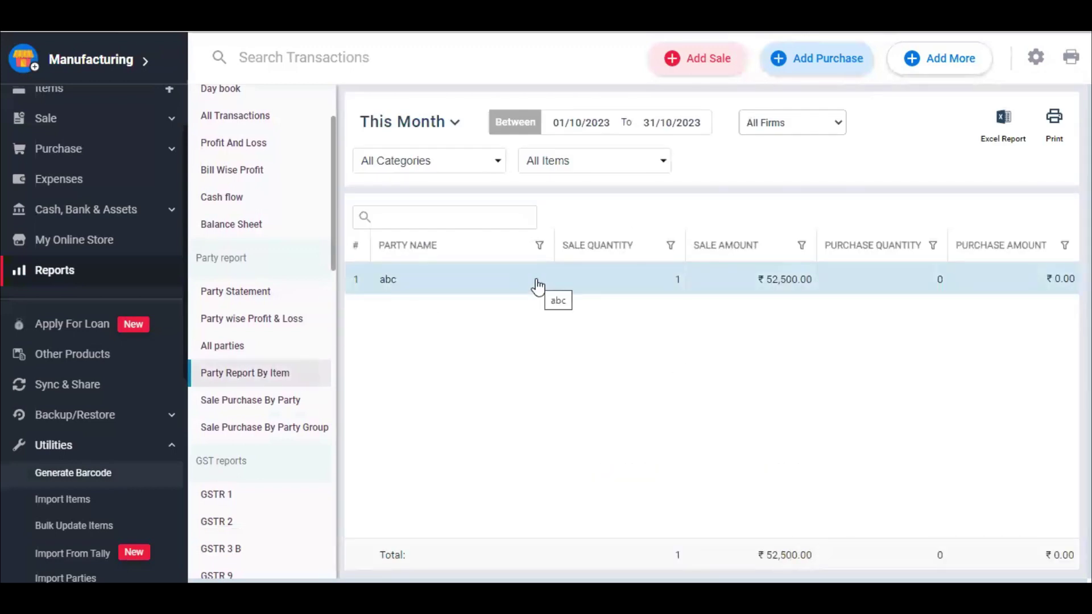
# View the Item Report By Party and return to the home dashboard
pyautogui.scroll(-8, 292, 408)
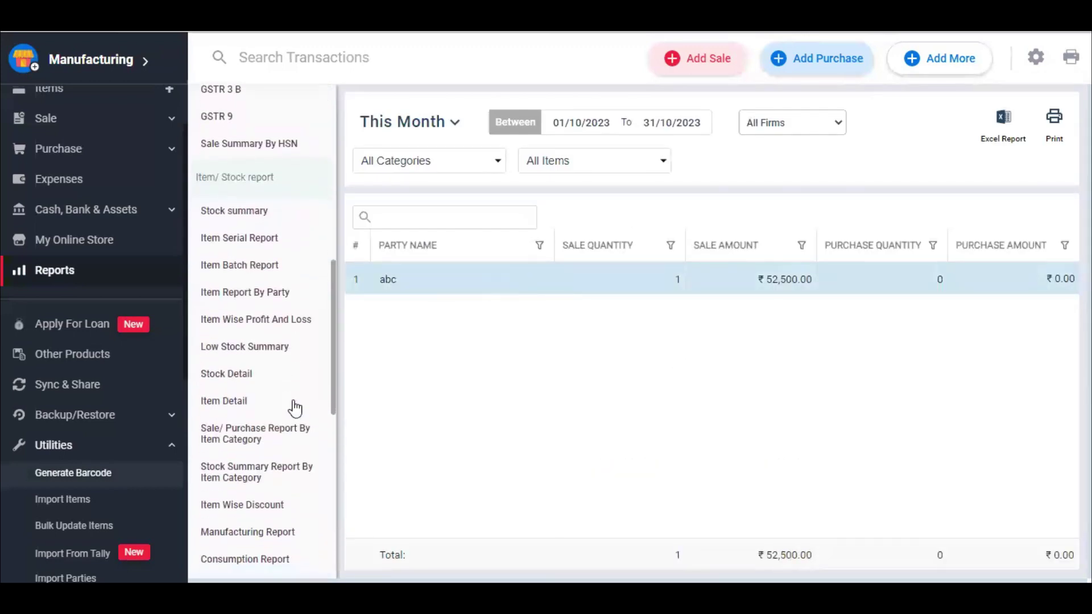
pyautogui.click(281, 302)
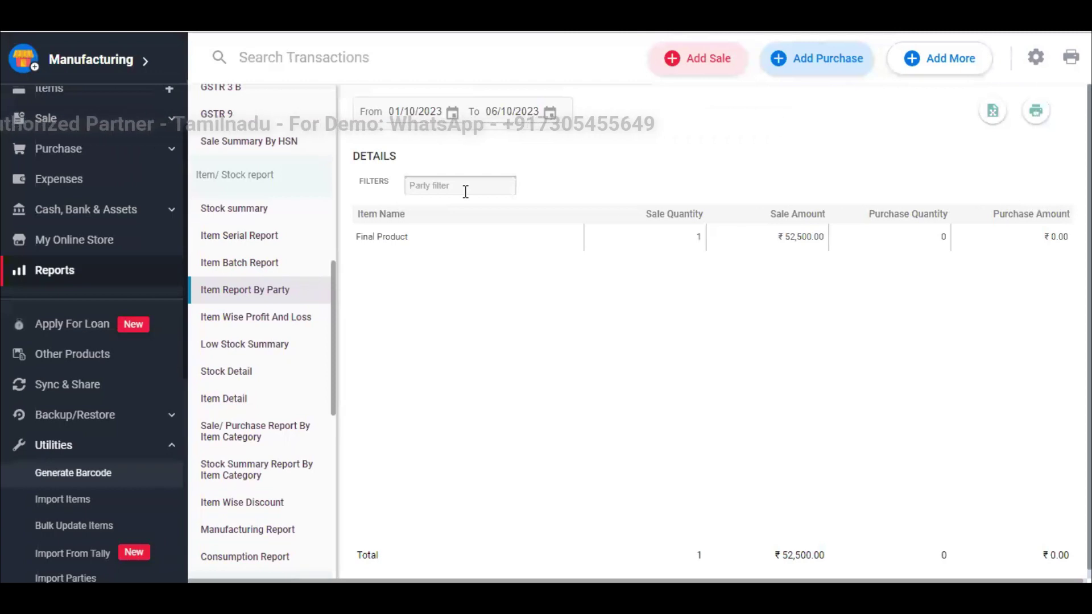
pyautogui.scroll(10, 251, 296)
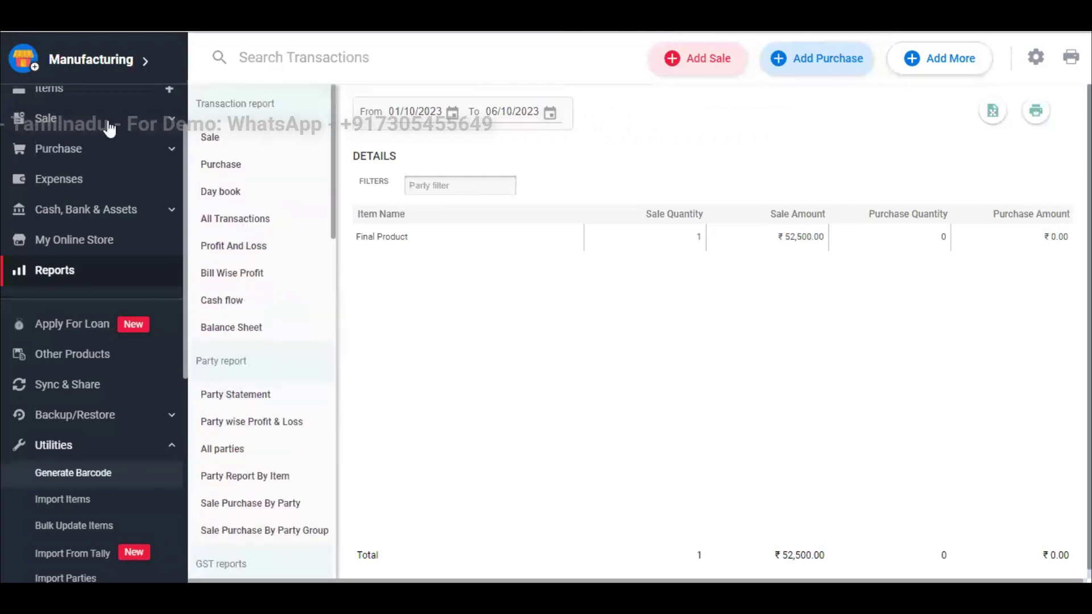
pyautogui.scroll(3, 94, 91)
pyautogui.click(98, 102)
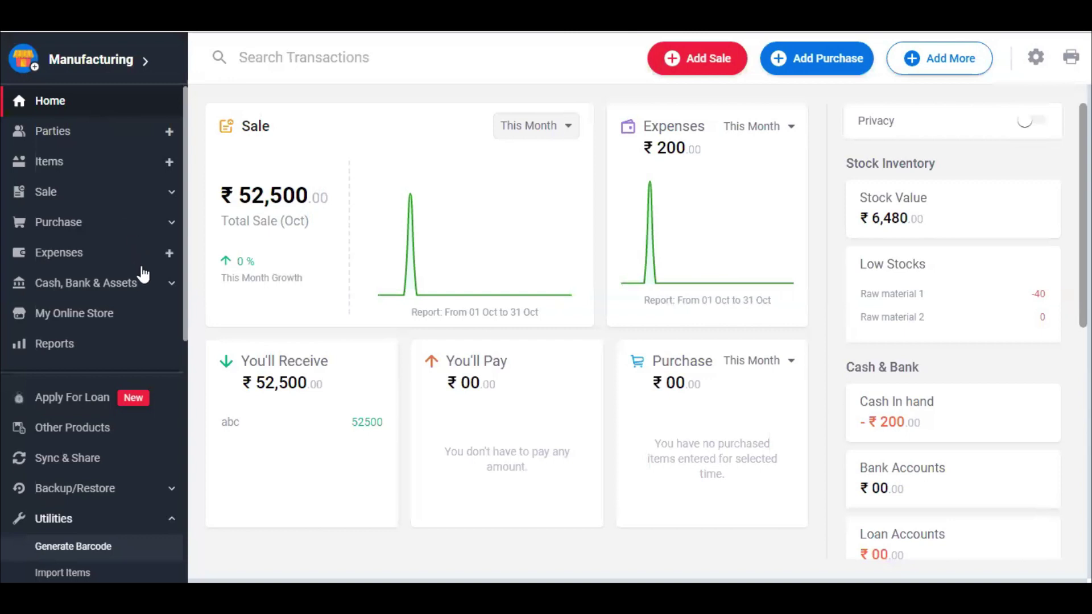
# Examine the HSN code, opening quantity and price fields of a new fixed asset, discard it and return to the home dashboard
pyautogui.click(143, 286)
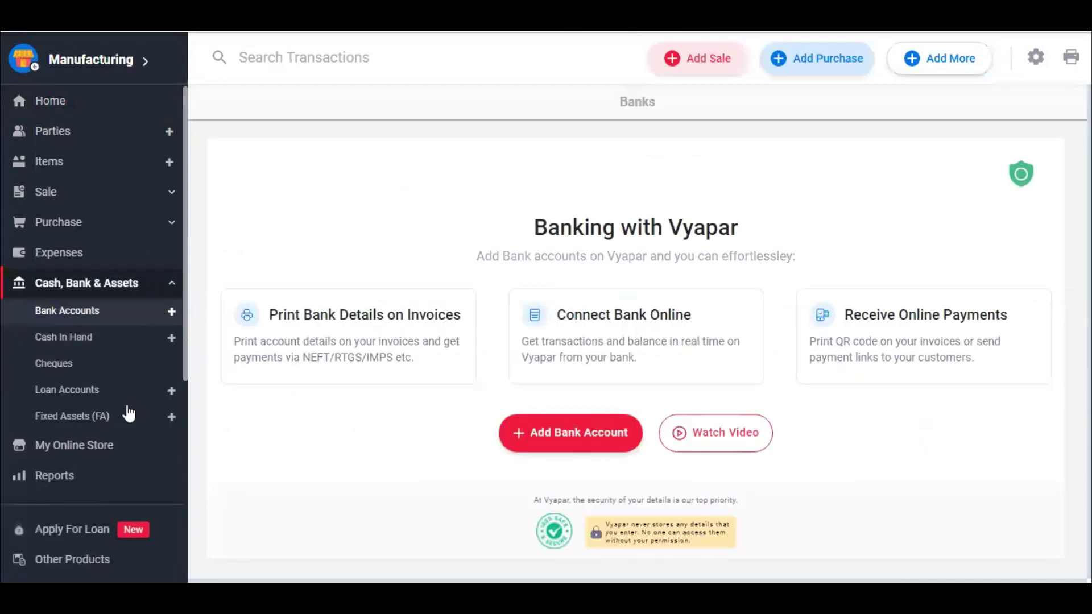
pyautogui.click(102, 421)
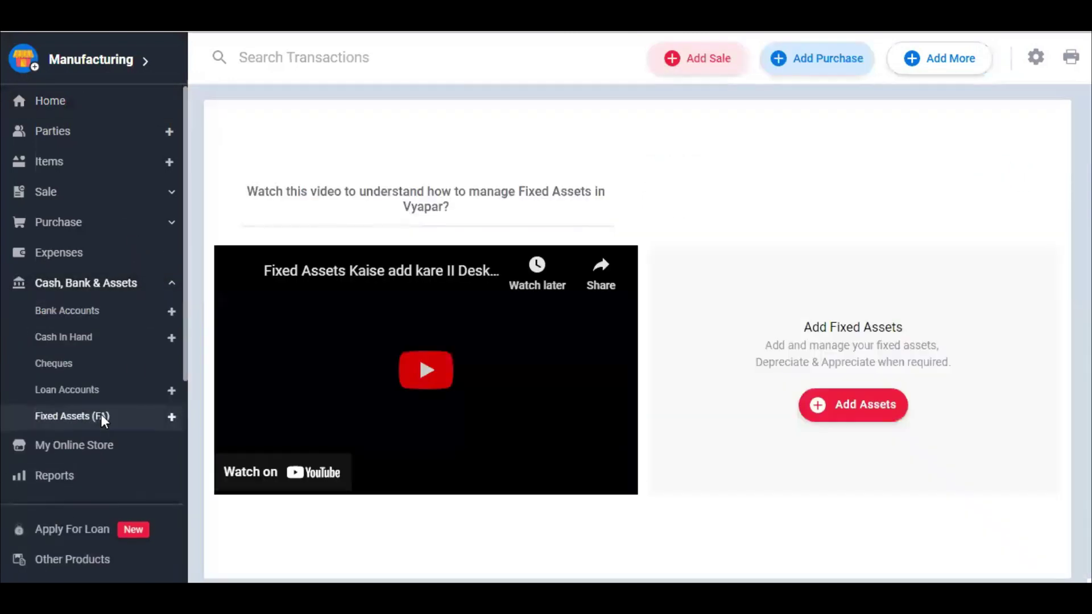
pyautogui.click(858, 423)
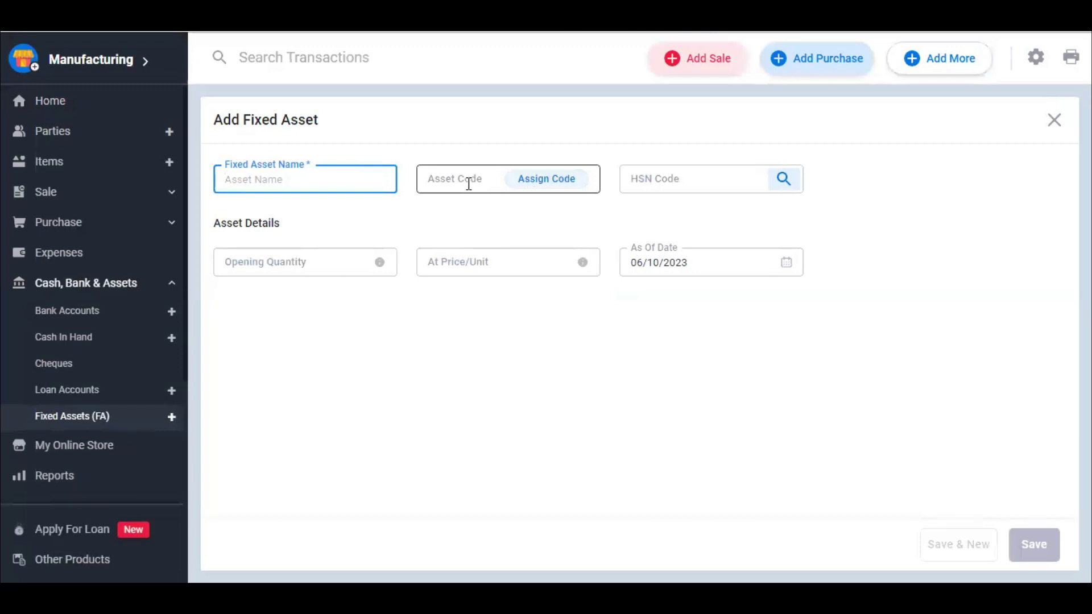
pyautogui.click(664, 178)
pyautogui.click(258, 276)
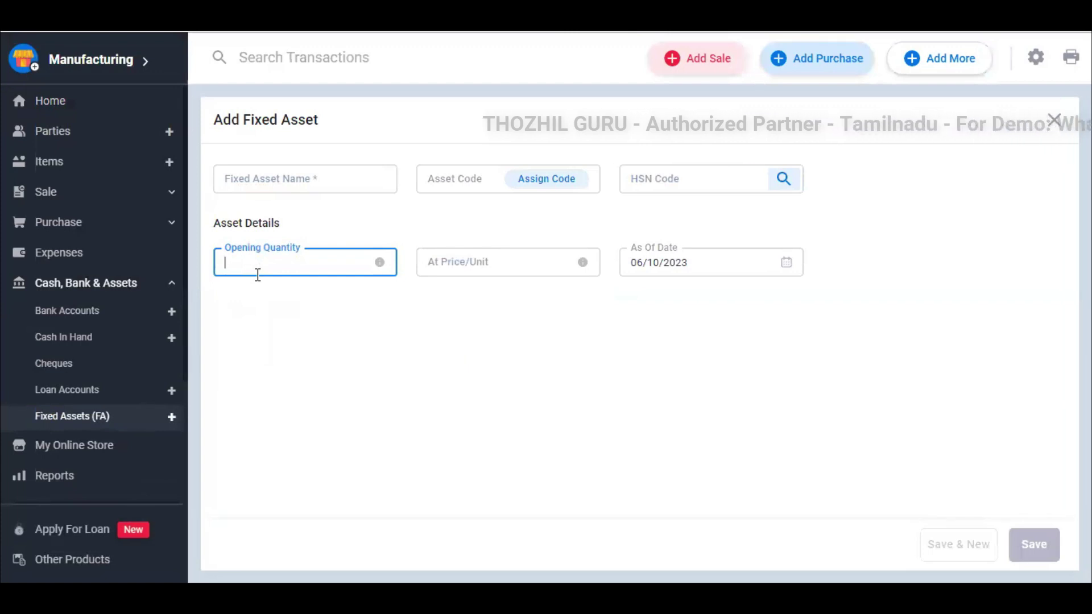
pyautogui.click(512, 268)
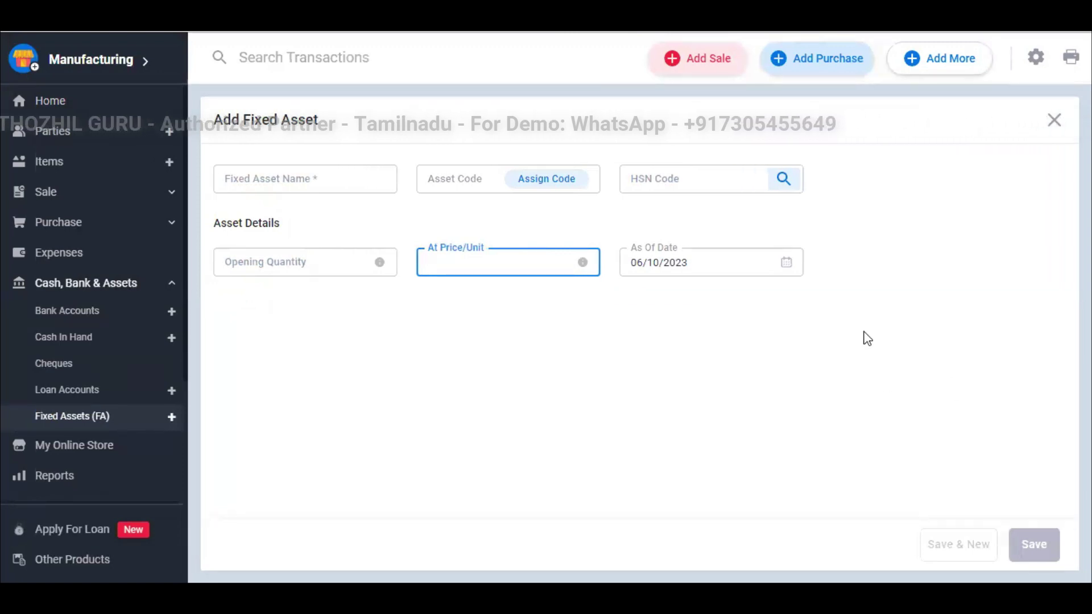
pyautogui.click(1054, 121)
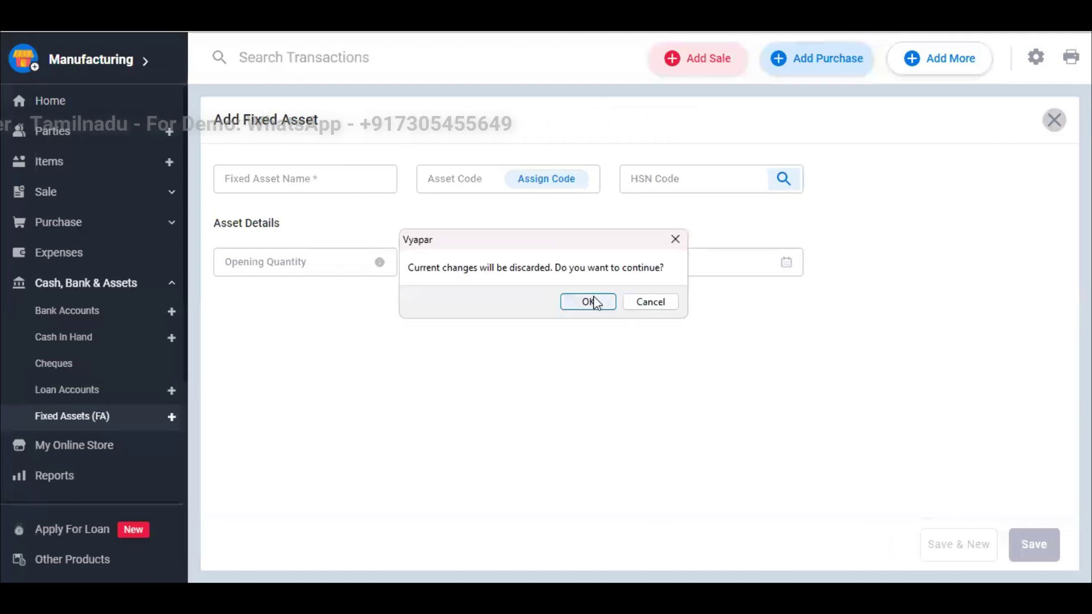
pyautogui.click(592, 302)
pyautogui.click(166, 289)
pyautogui.click(112, 115)
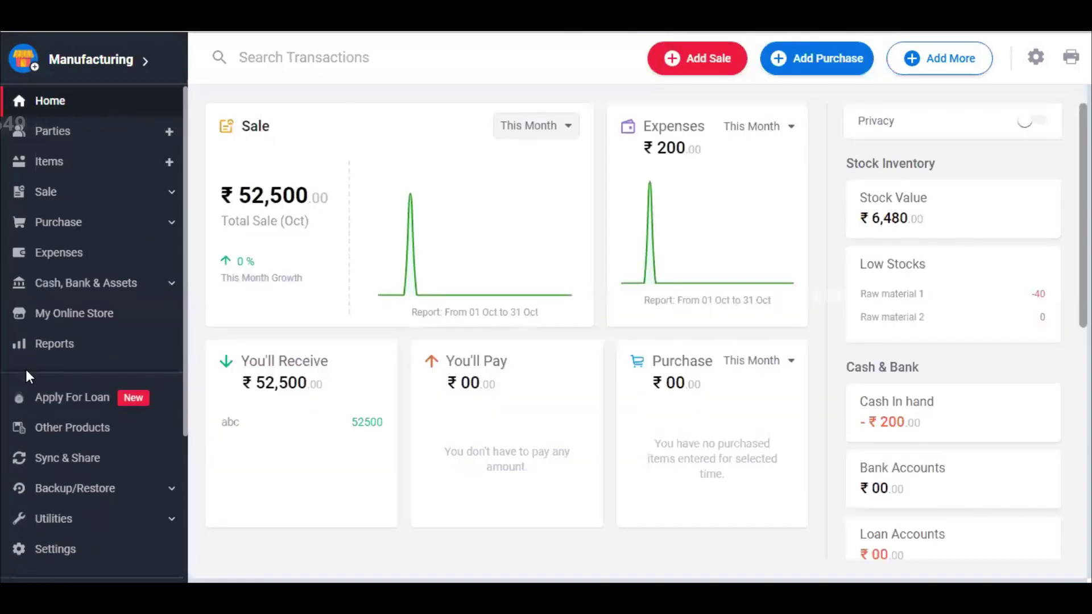
# Look through the full list of available reports and return to the home dashboard
pyautogui.click(52, 352)
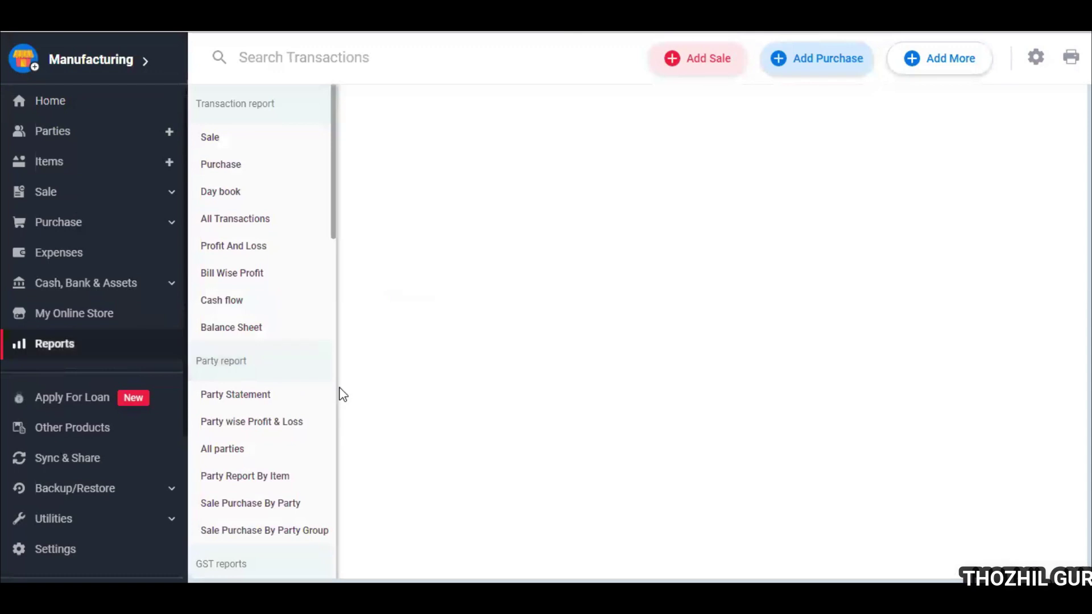
pyautogui.scroll(-15, 282, 407)
pyautogui.scroll(15, 283, 408)
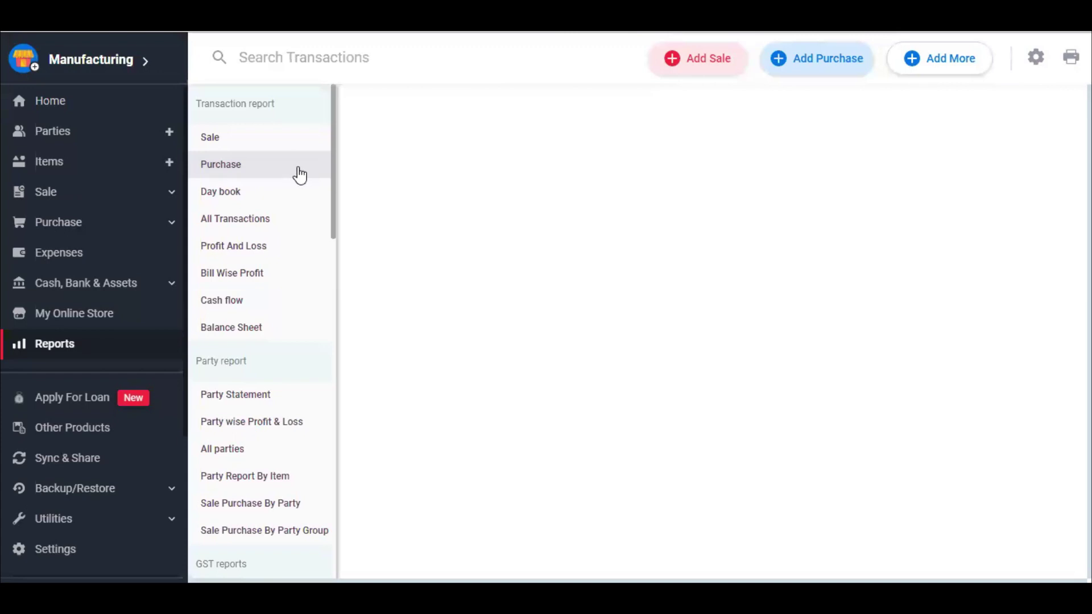
pyautogui.click(139, 104)
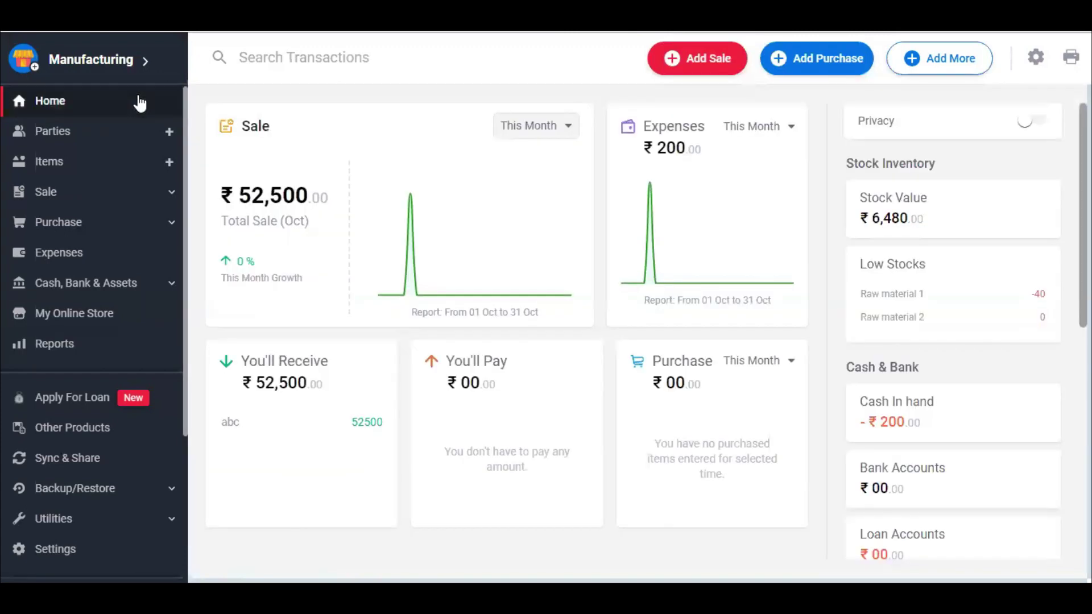